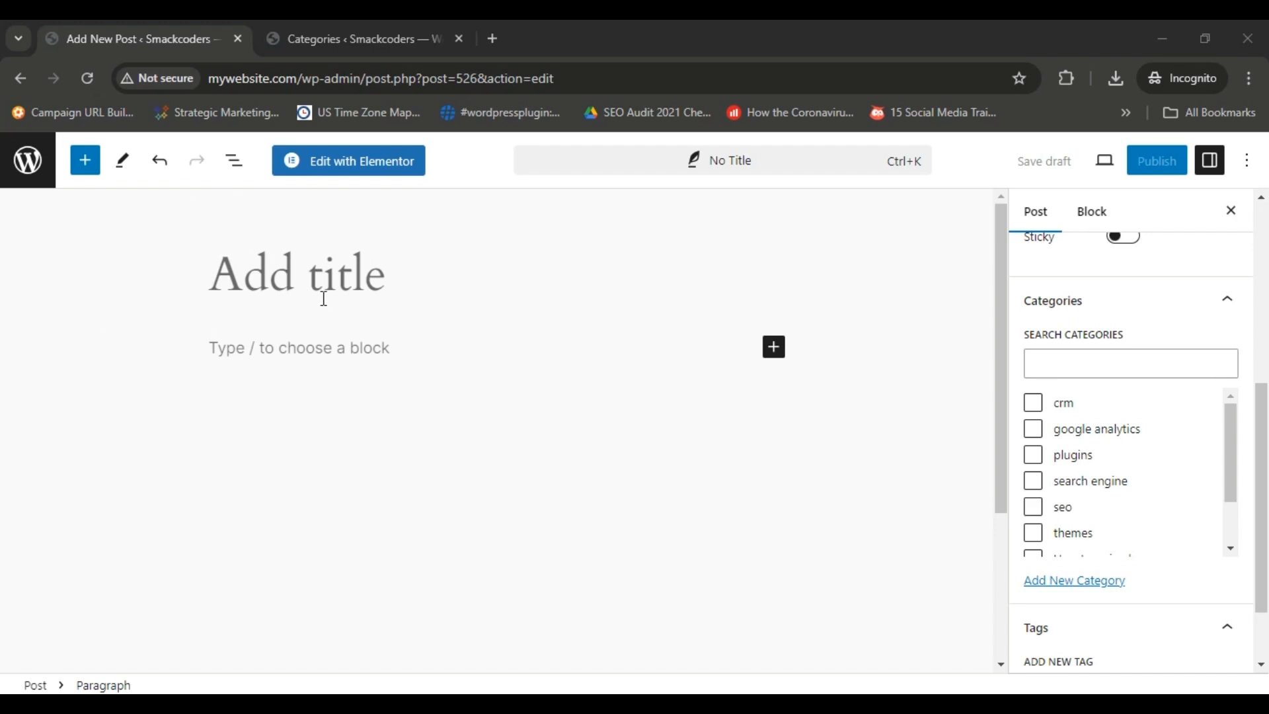
Examine the new post's title and content areas and its post settings, including the link, categories and tags.
{"action": "left_click", "coordinate": [274, 276]}
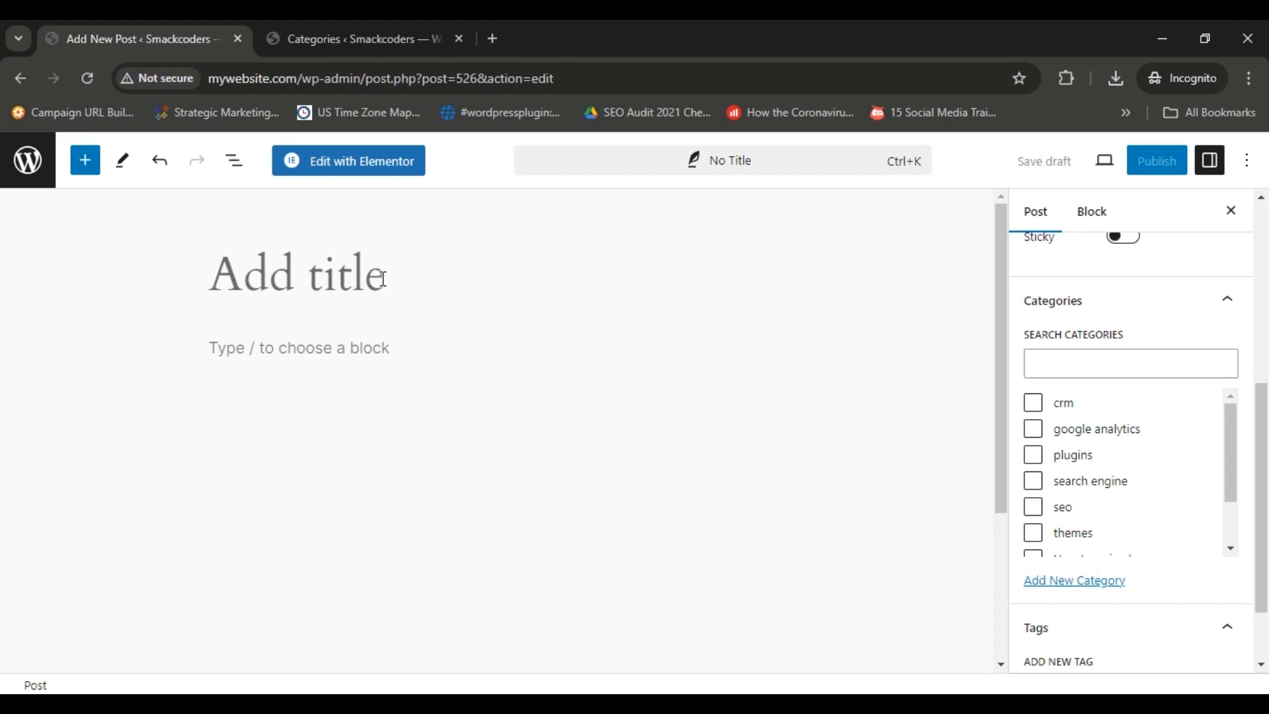
{"action": "left_click", "coordinate": [352, 359]}
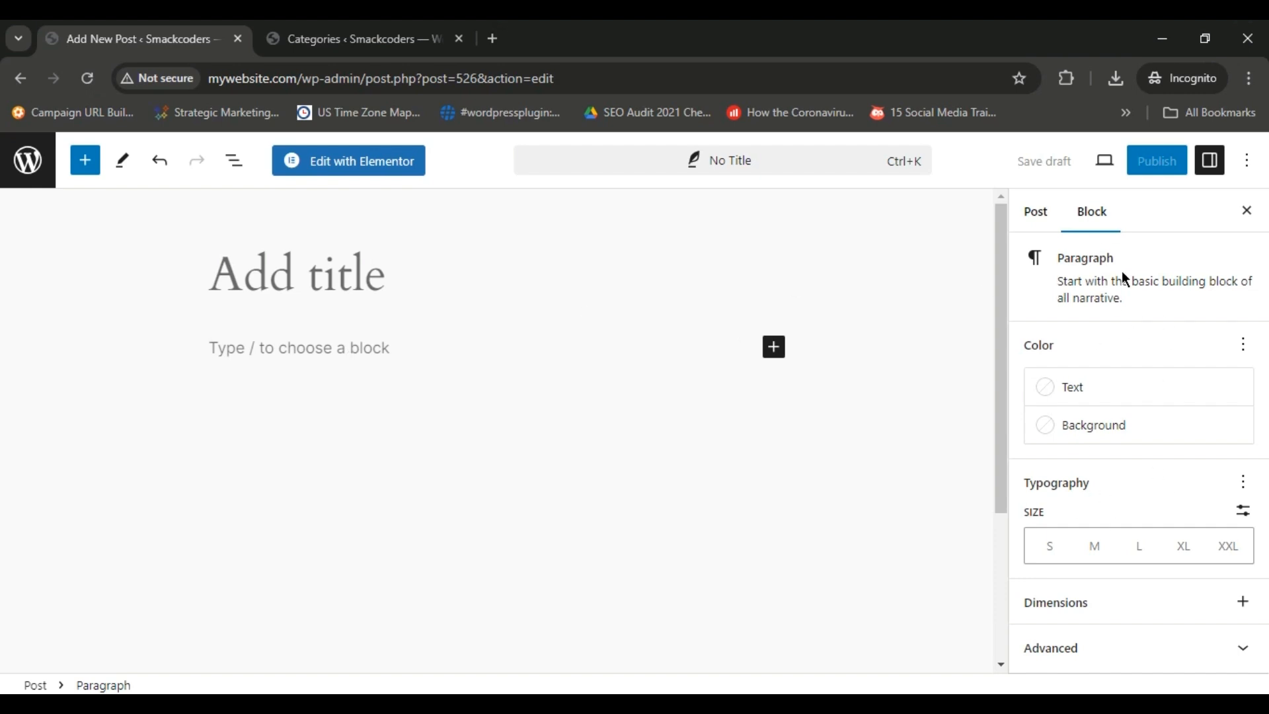
{"action": "left_click", "coordinate": [1209, 175]}
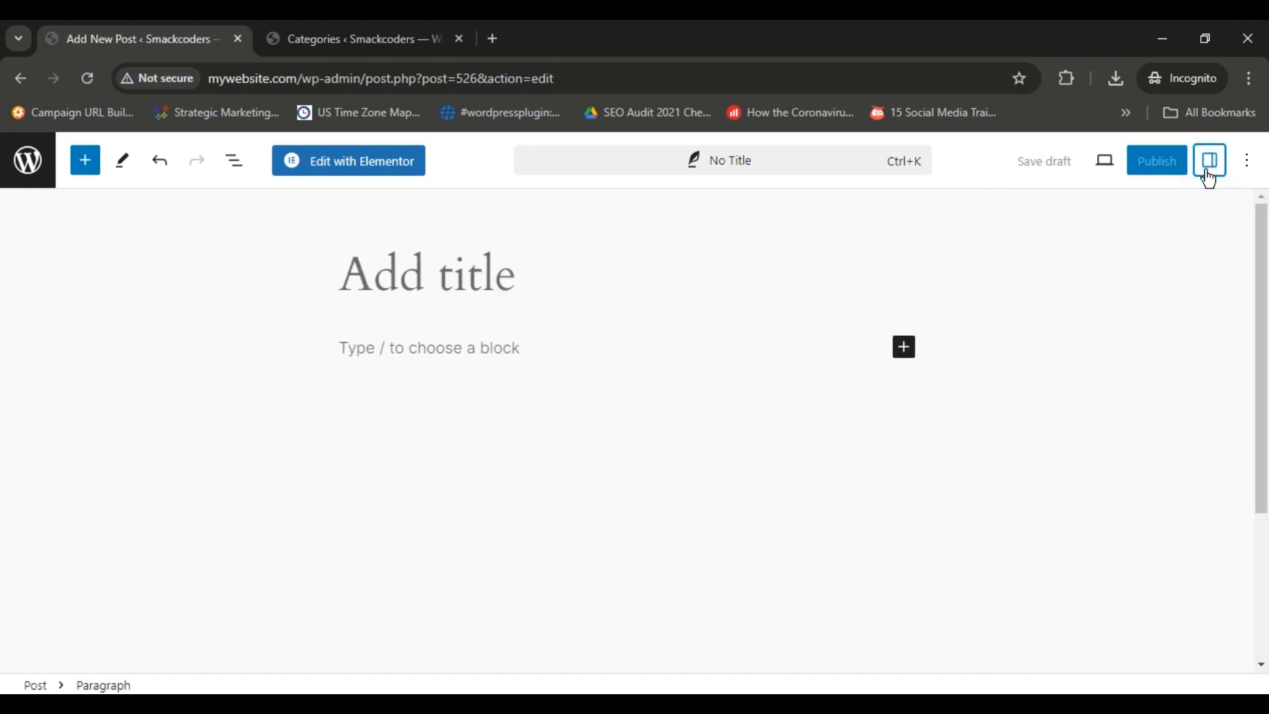
{"action": "left_click", "coordinate": [1209, 176]}
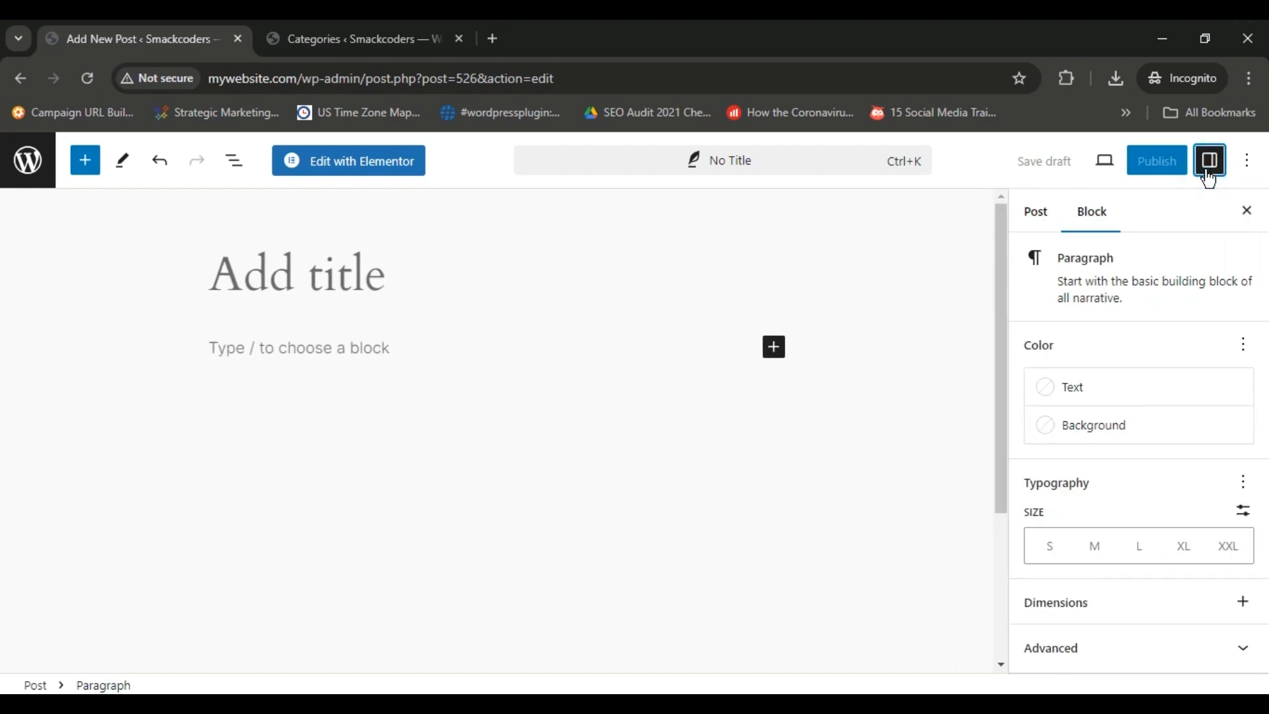
{"action": "left_click", "coordinate": [1038, 218]}
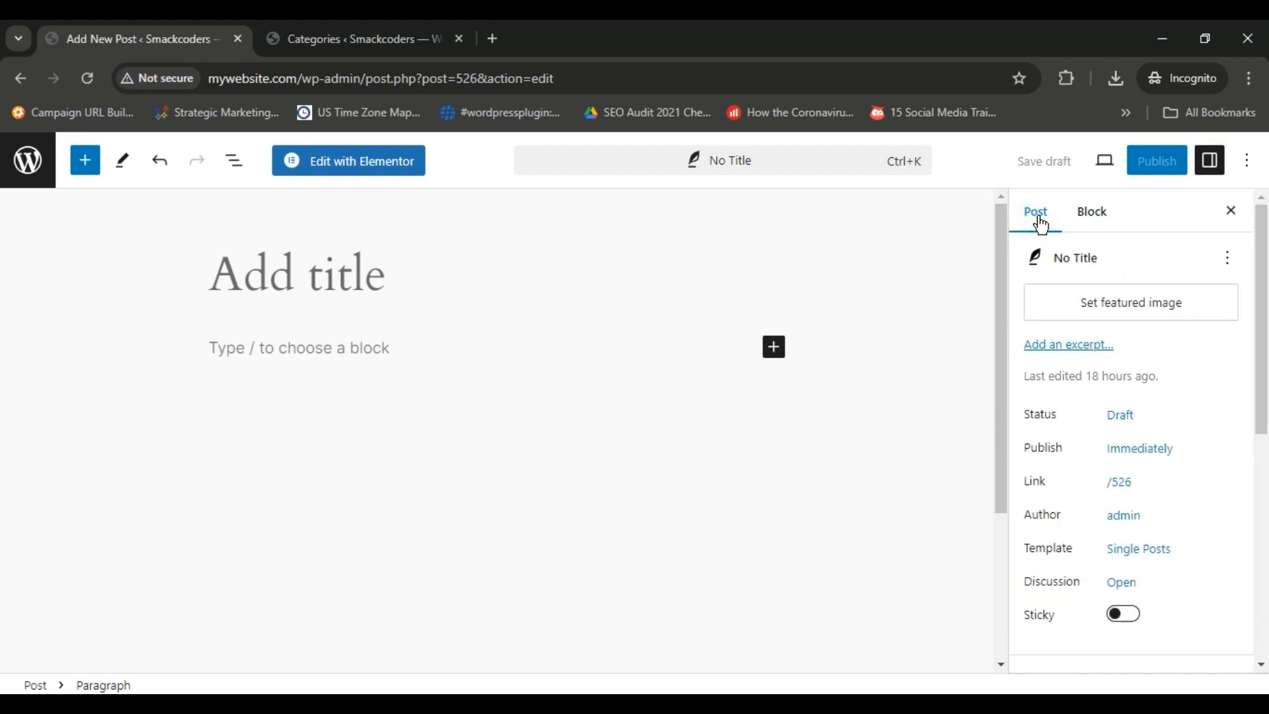
{"action": "left_click", "coordinate": [1117, 486]}
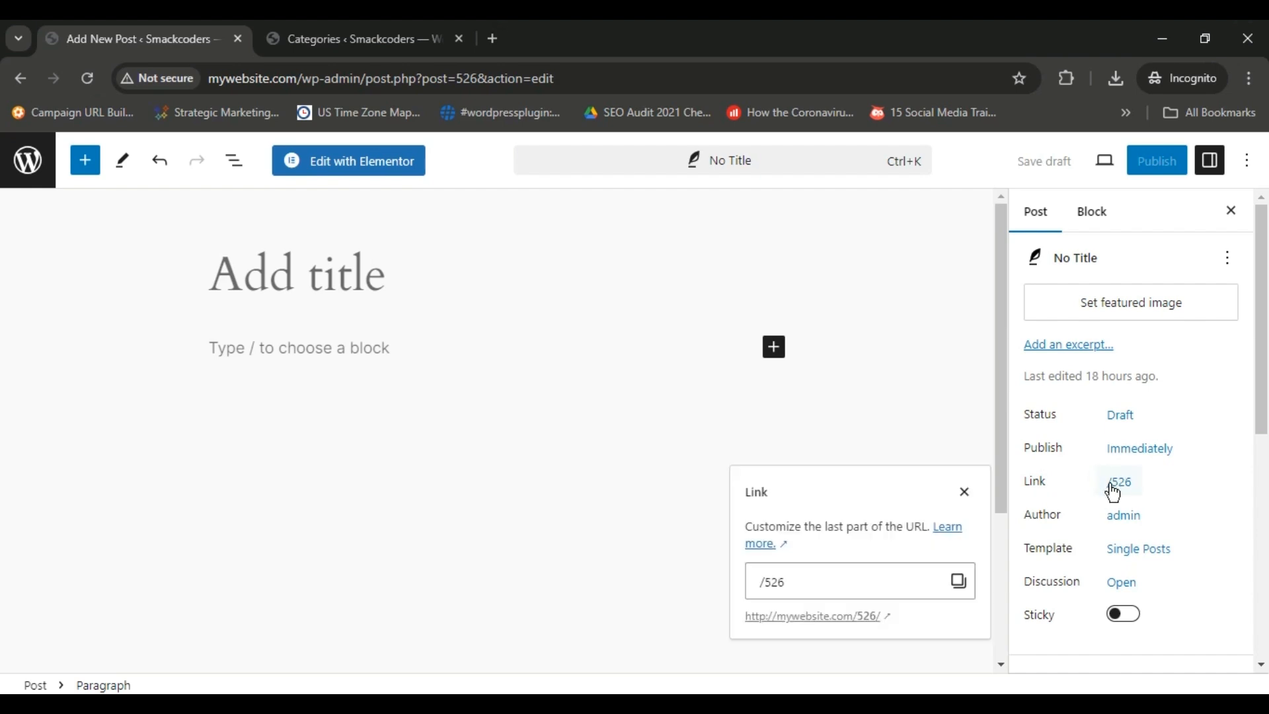
{"action": "left_click", "coordinate": [880, 578]}
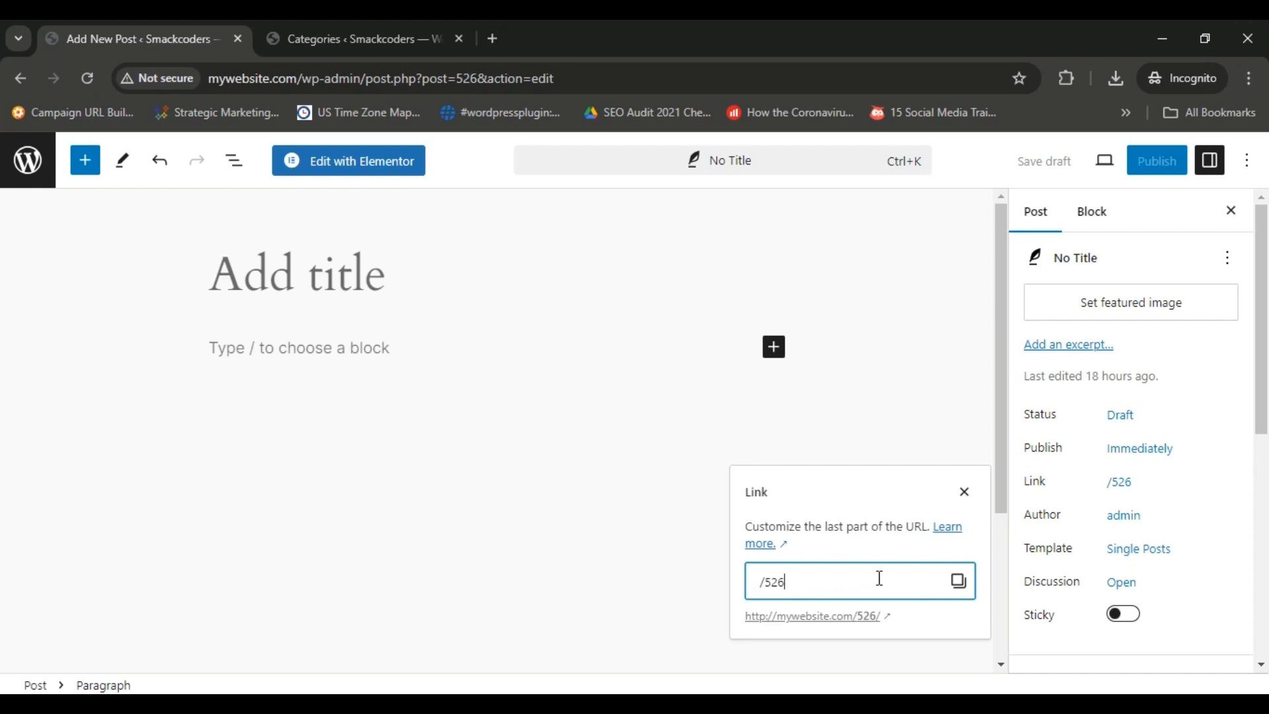
{"action": "left_click", "coordinate": [964, 492]}
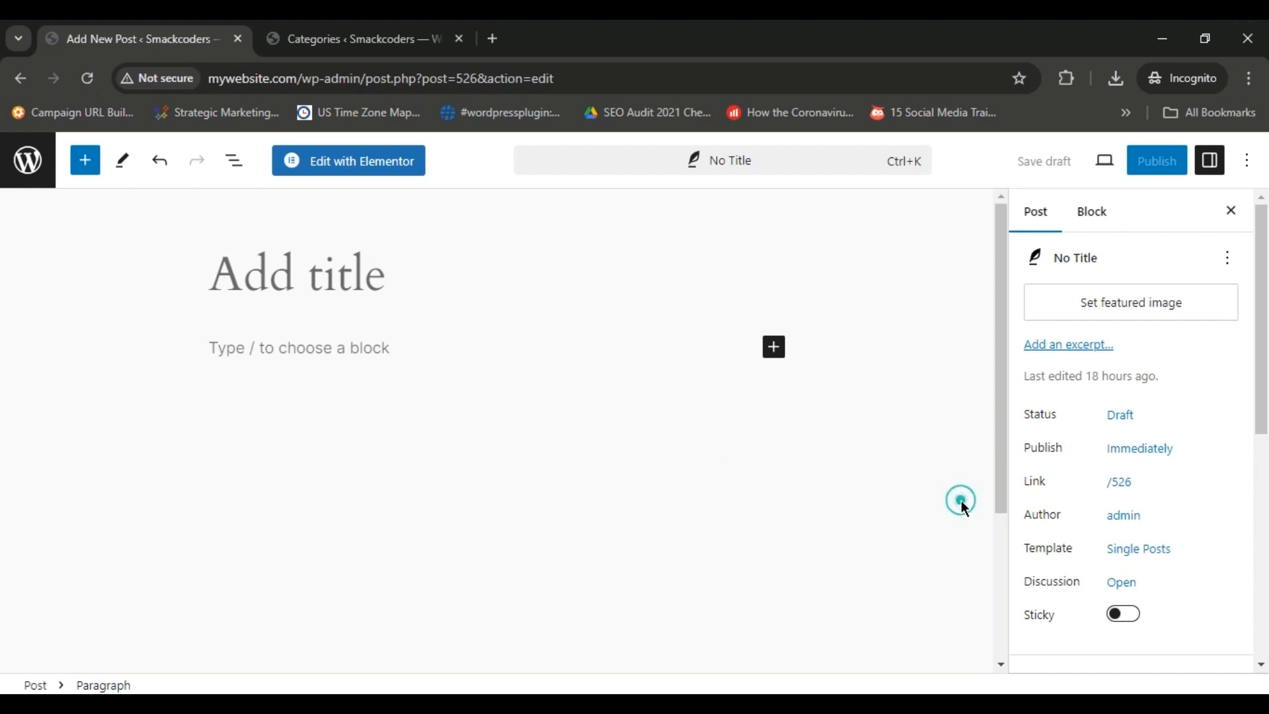
{"action": "left_click_drag", "start_coordinate": [1262, 332], "coordinate": [1261, 525]}
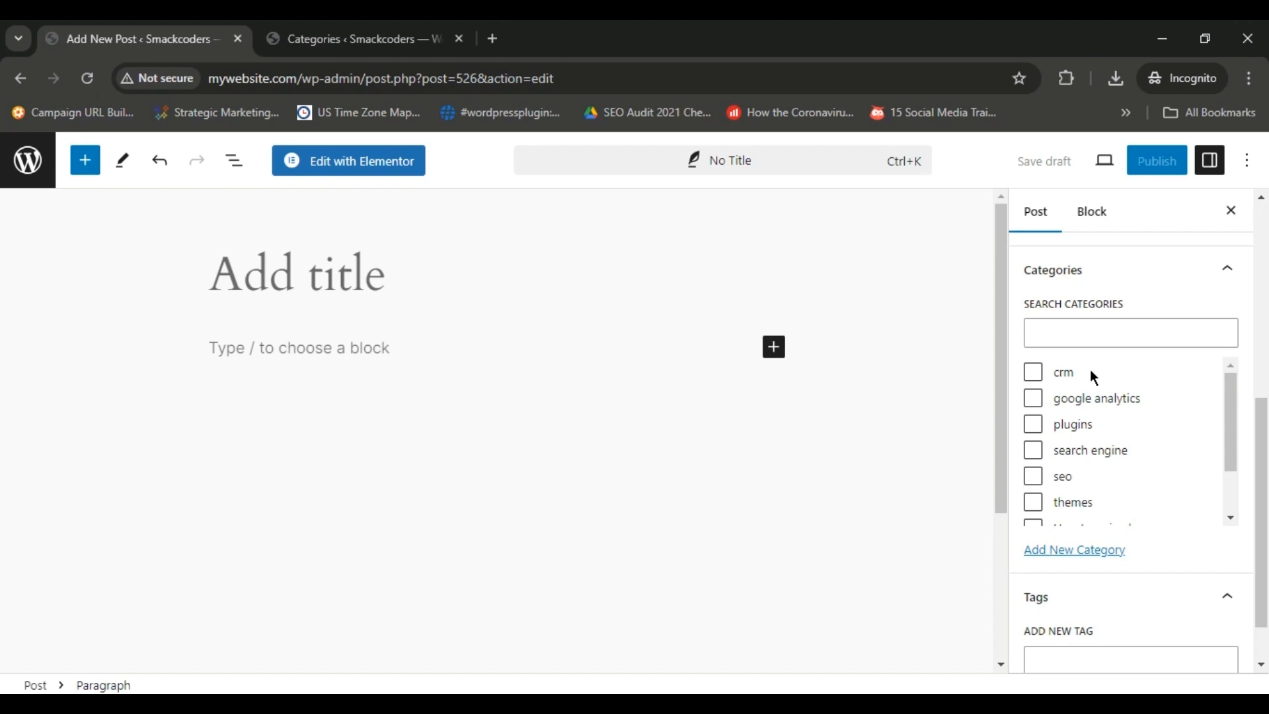
{"action": "scroll", "coordinate": [1167, 575], "scroll_direction": "down", "scroll_amount": 1}
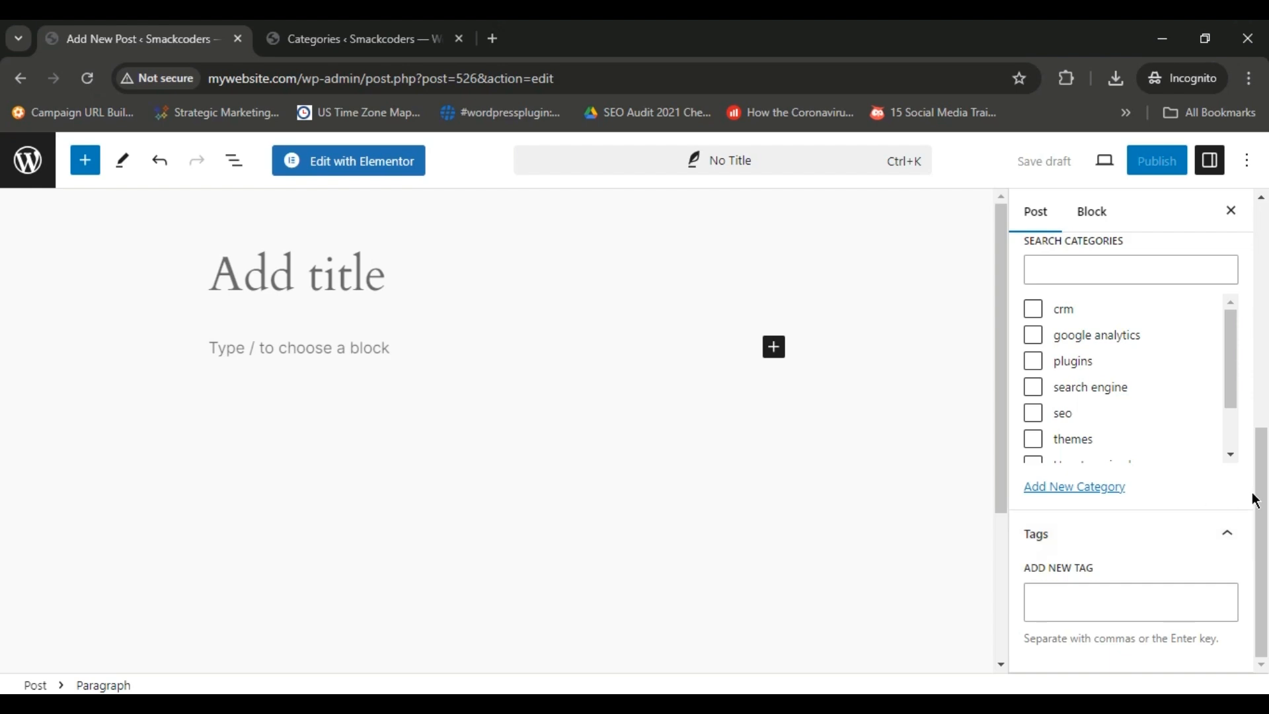
{"action": "left_click_drag", "start_coordinate": [1265, 493], "coordinate": [1266, 265]}
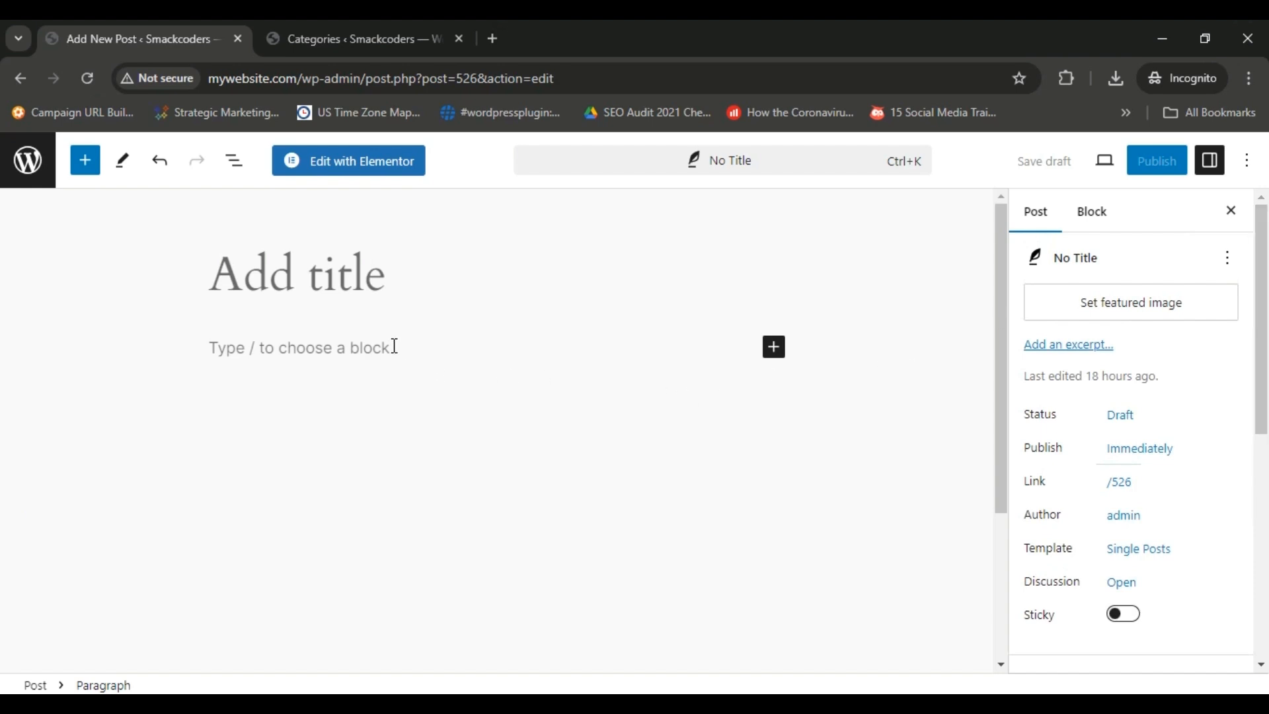
Copy the title "My Top Five Favorite Blogging Tips" from the Google Docs document and paste it as the WordPress post's title.
{"action": "left_click", "coordinate": [372, 282]}
{"action": "key", "text": "alt+Tab"}
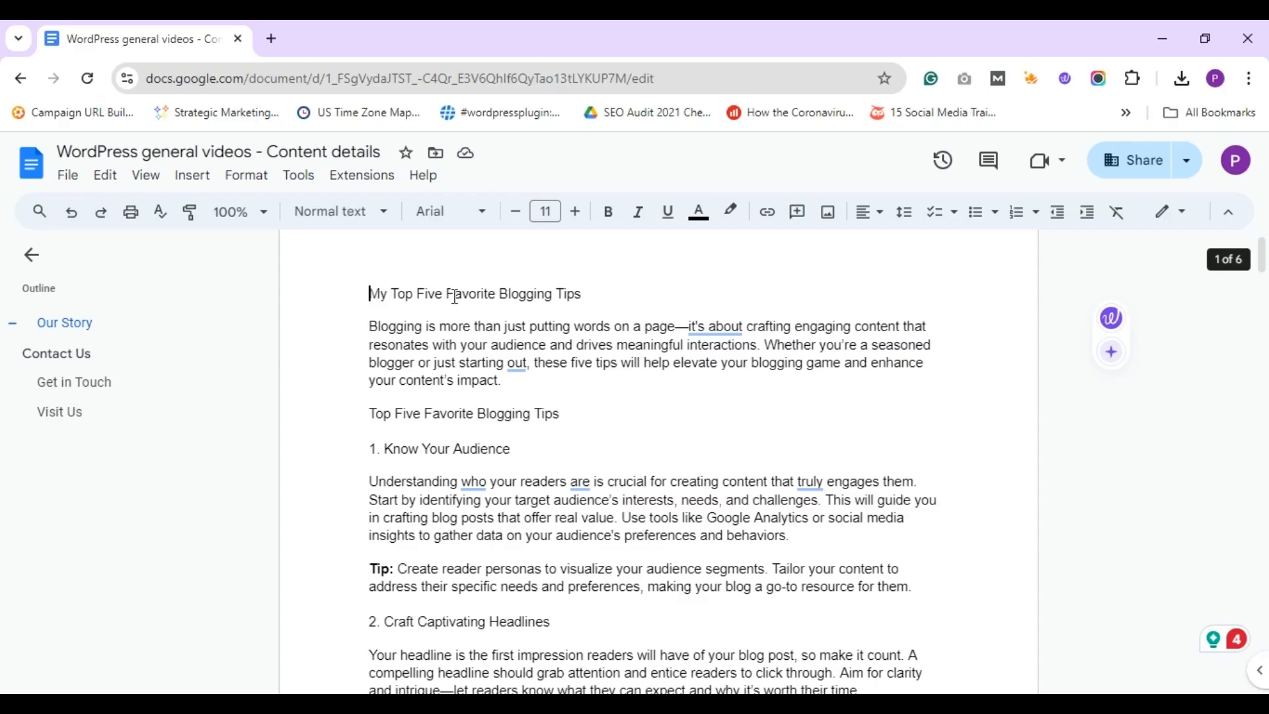
{"action": "triple_click", "coordinate": [455, 297]}
{"action": "key", "text": "ctrl+c"}
{"action": "key", "text": "alt+Tab"}
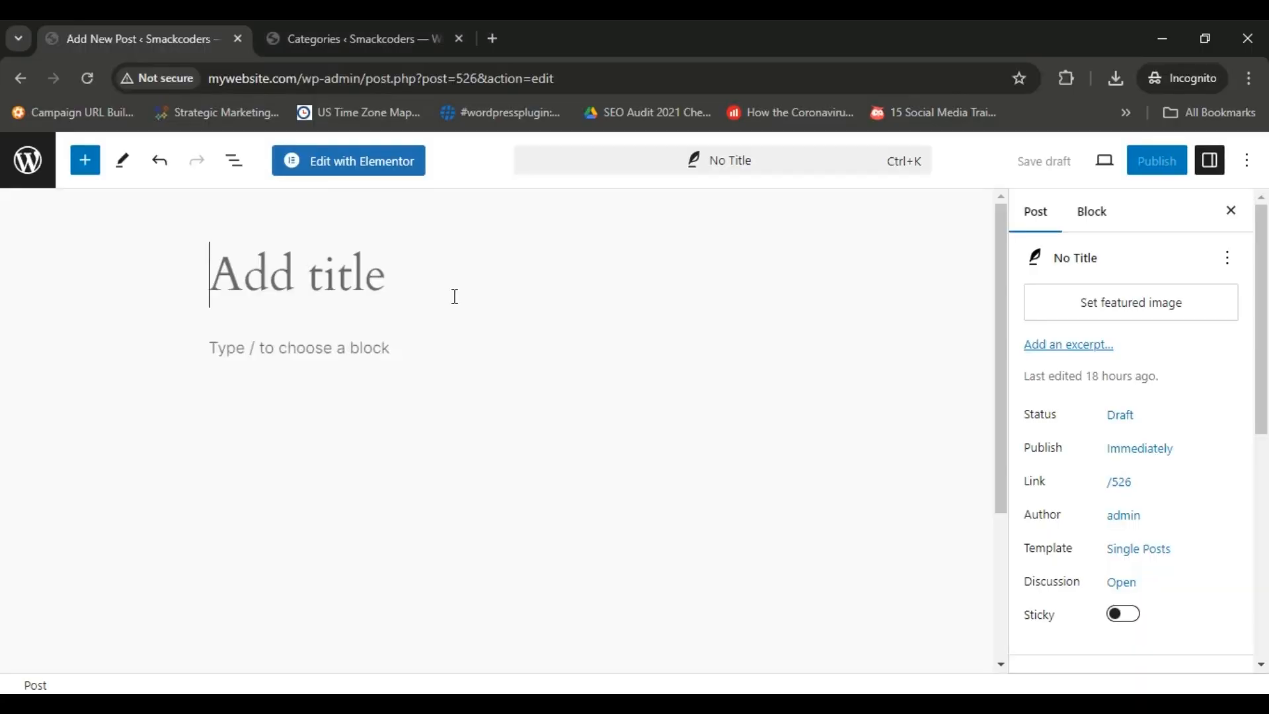
{"action": "left_click", "coordinate": [455, 297]}
{"action": "key", "text": "ctrl+v"}
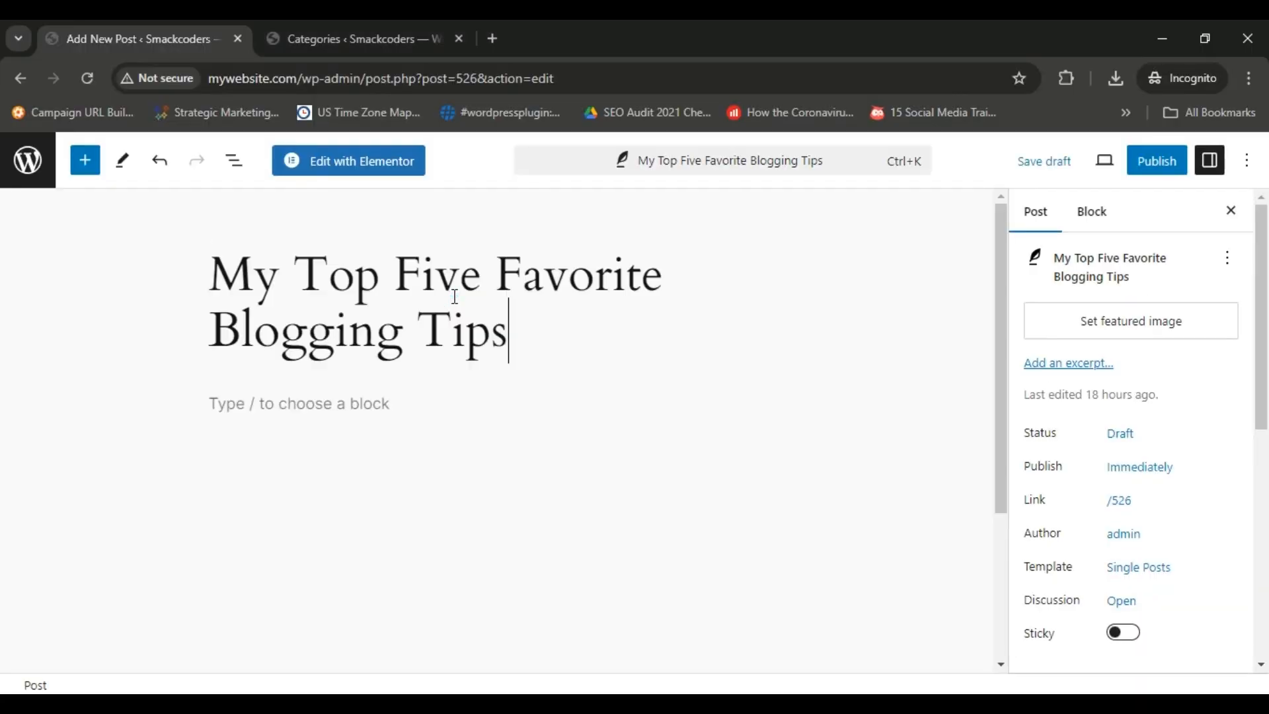
Paste the blog article's body text into the empty paragraph block below the post title.
{"action": "left_click", "coordinate": [386, 403]}
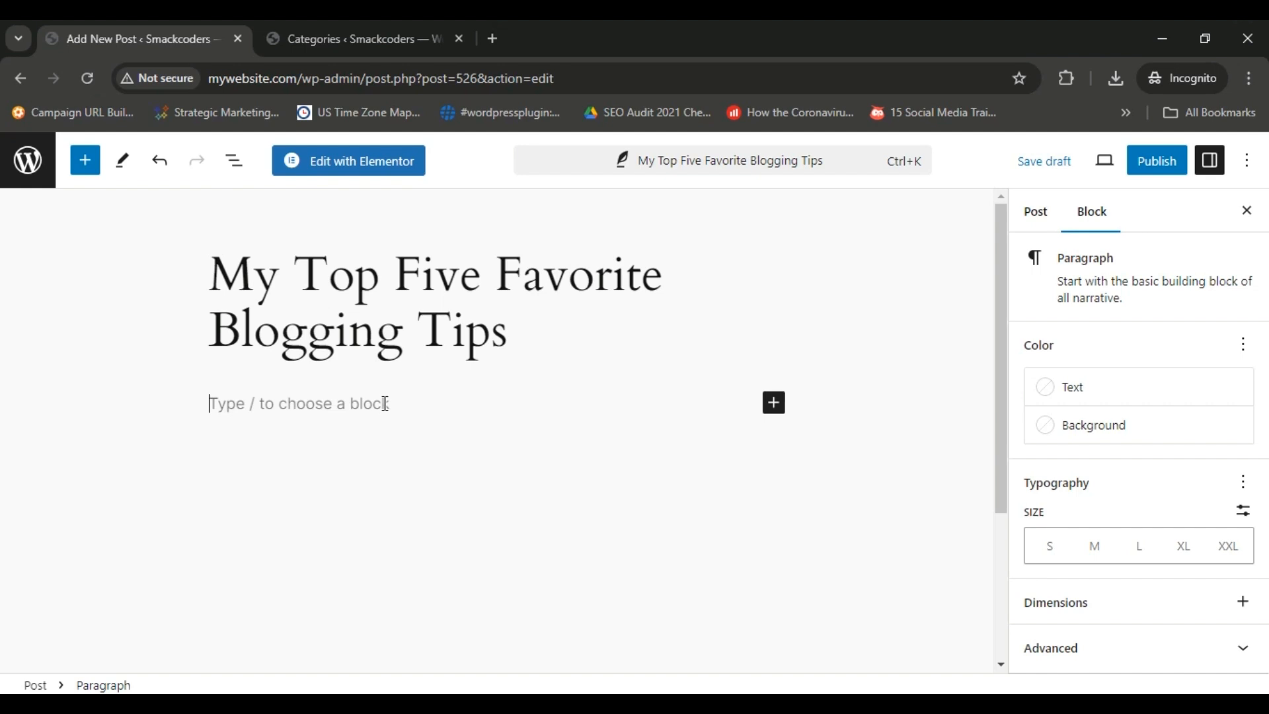
{"action": "left_click", "coordinate": [355, 403]}
{"action": "key", "text": "ctrl+v"}
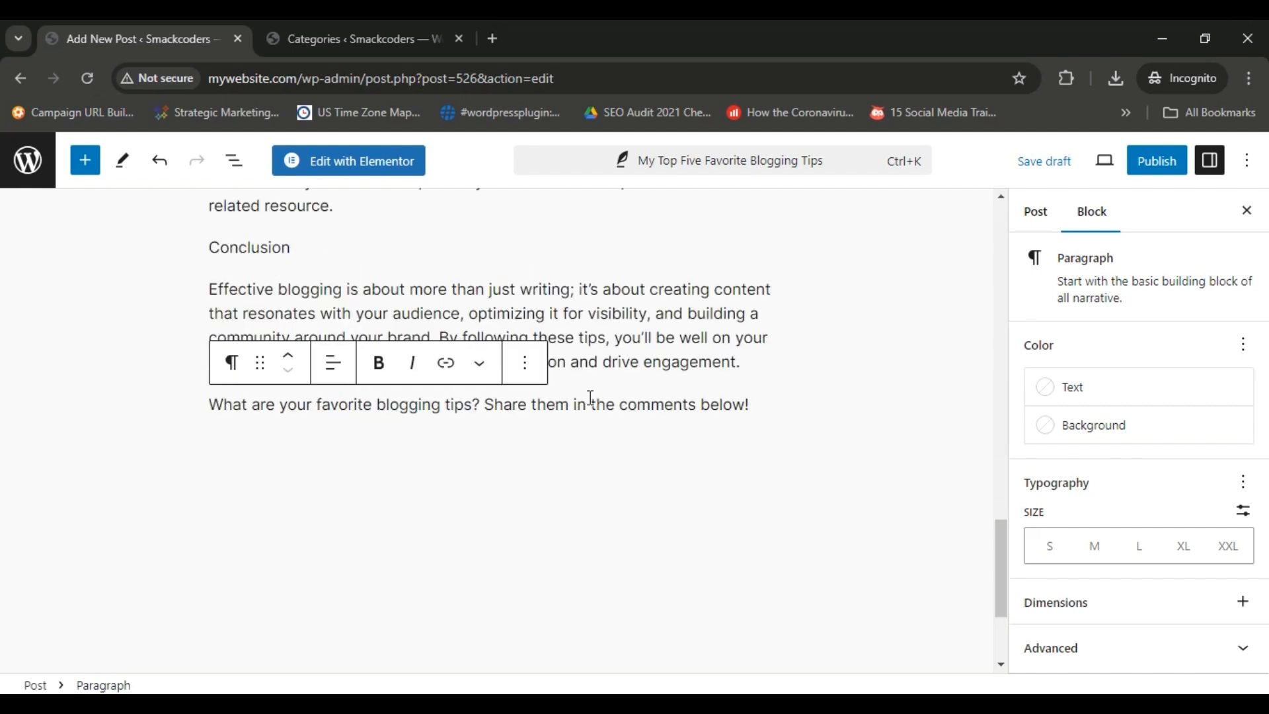
Transform the "1. Know Your Audience" paragraph into a heading and set its level to Heading 3.
{"action": "left_click_drag", "start_coordinate": [1002, 546], "coordinate": [982, 218]}
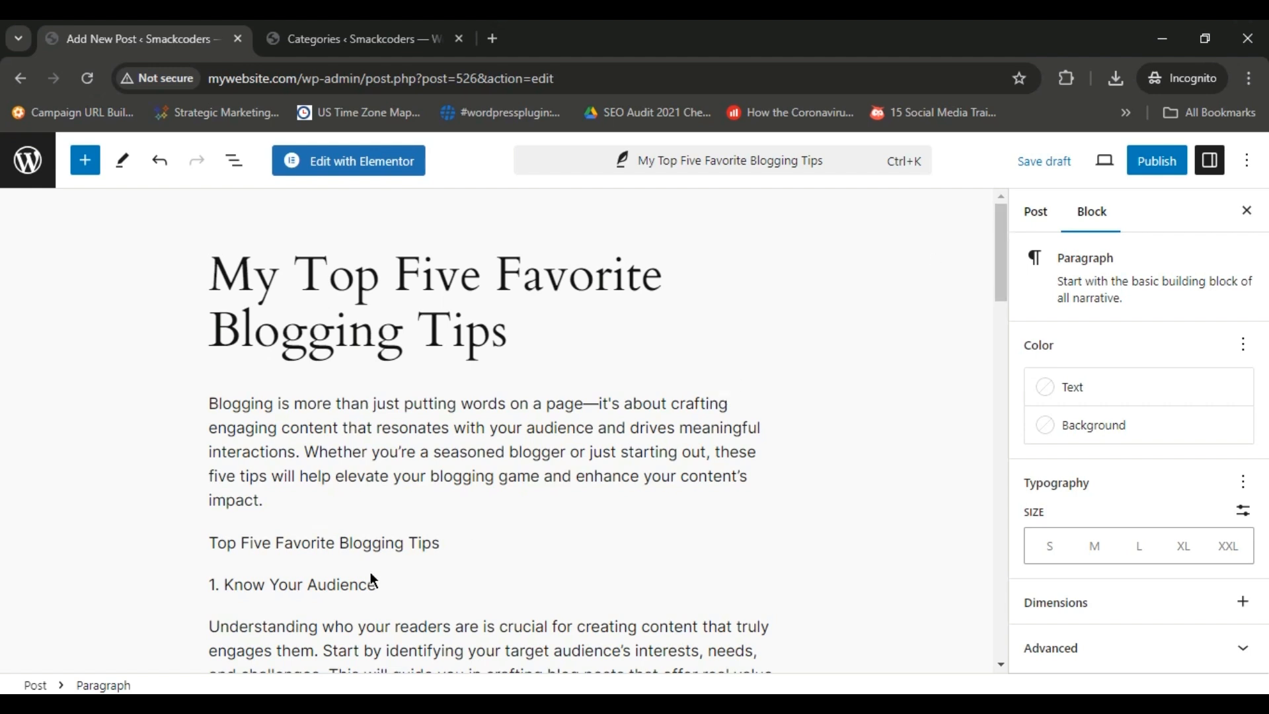
{"action": "left_click", "coordinate": [396, 585]}
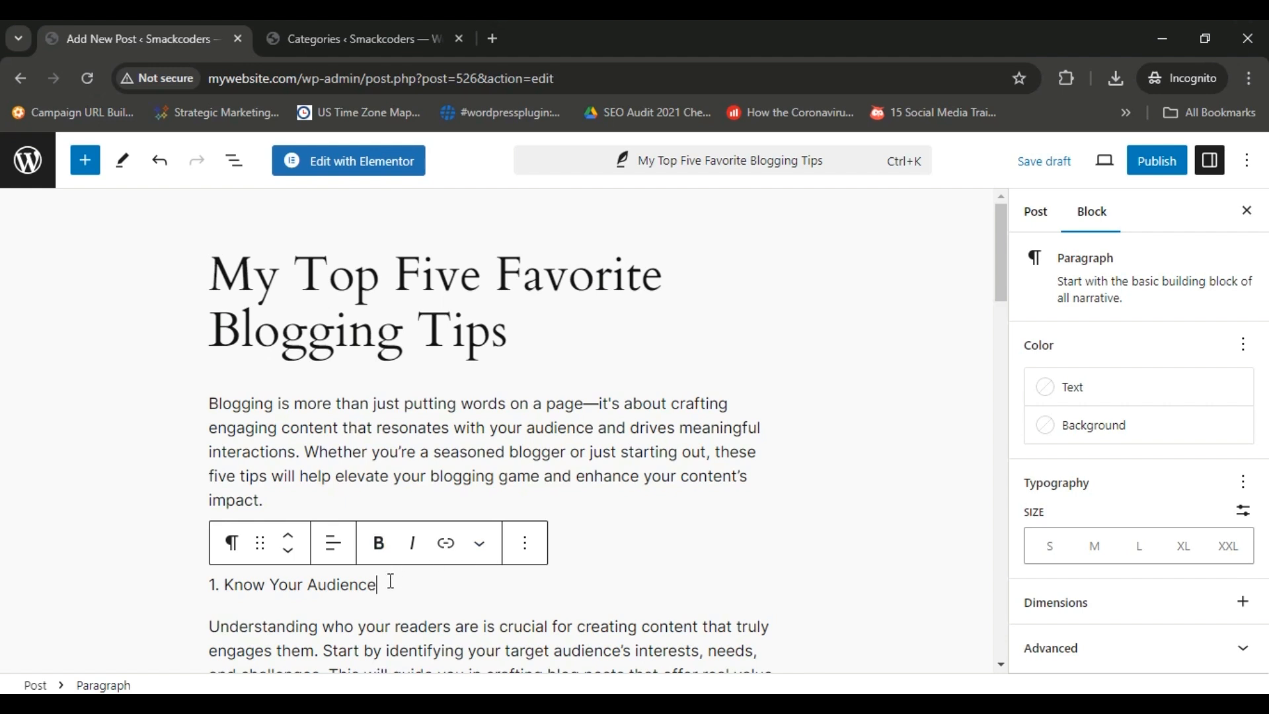
{"action": "triple_click", "coordinate": [391, 581]}
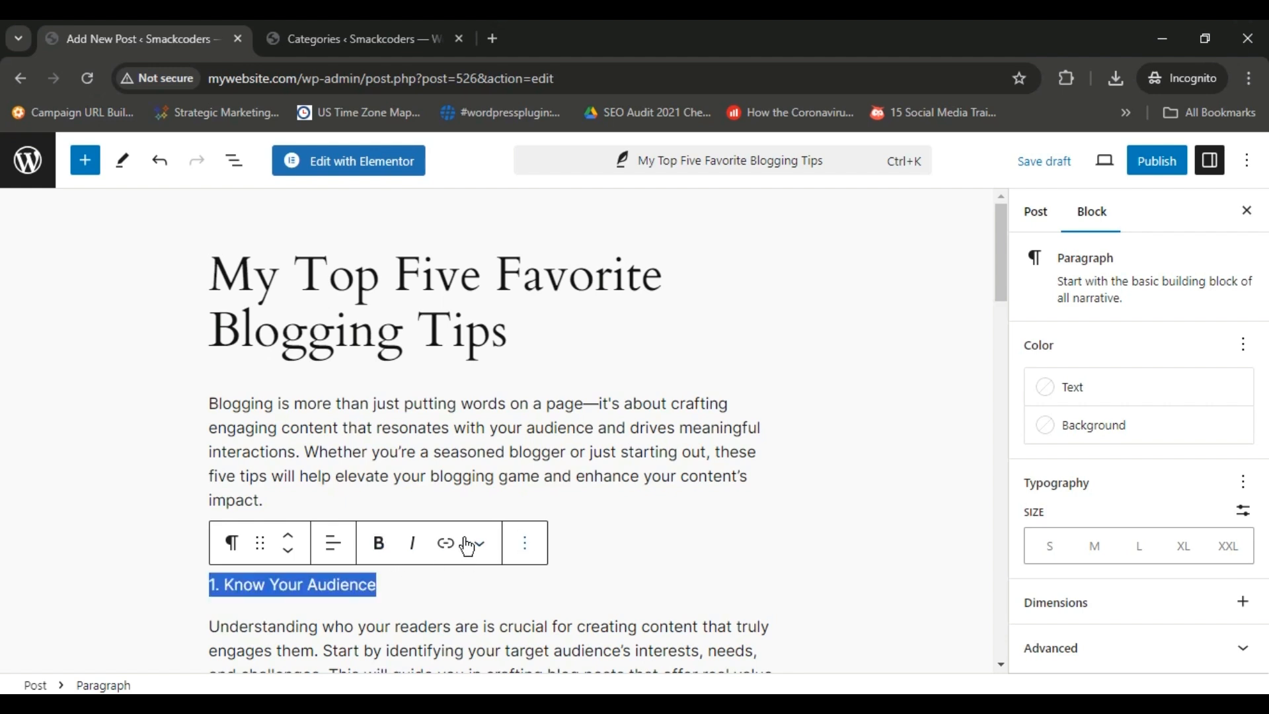
{"action": "left_click", "coordinate": [231, 543]}
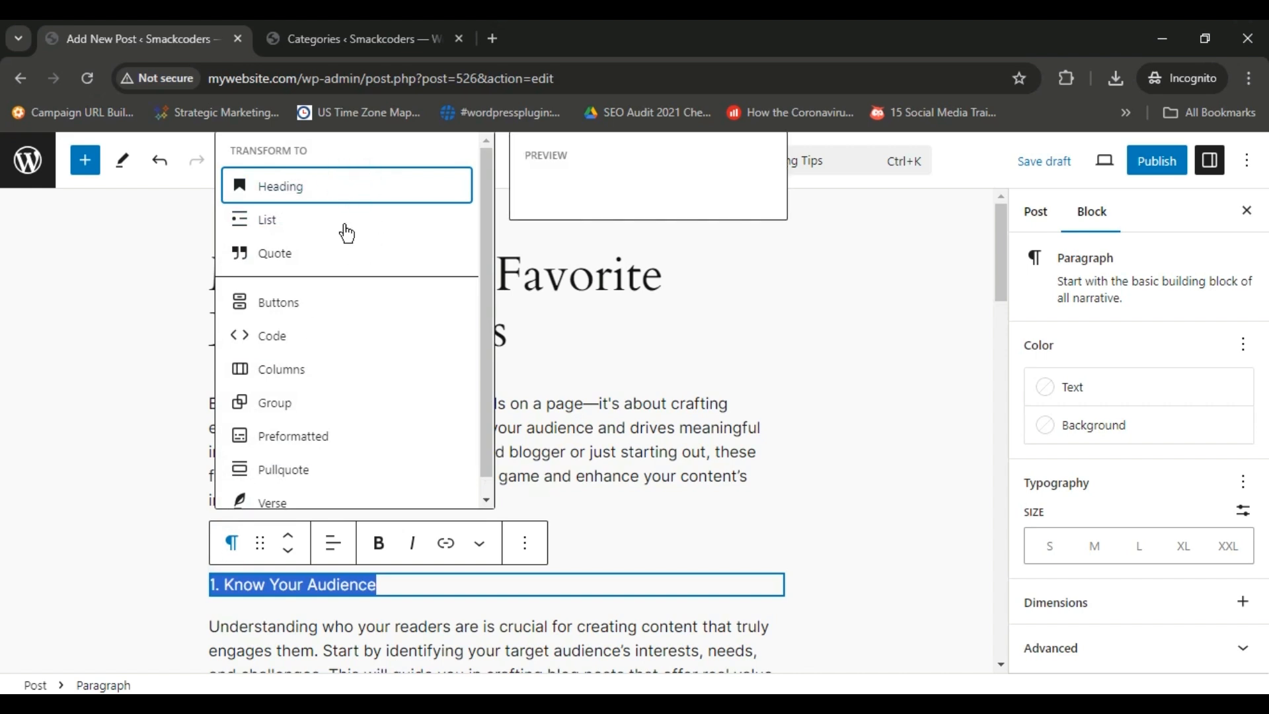
{"action": "left_click", "coordinate": [297, 185]}
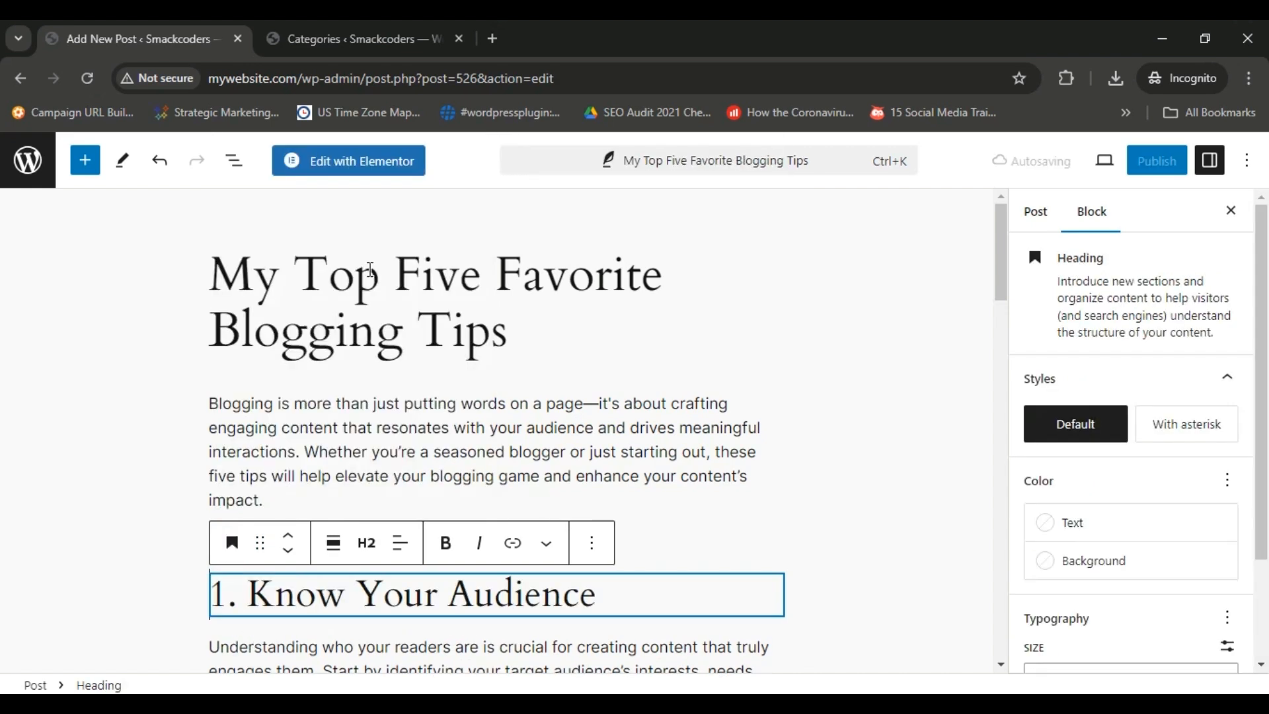
{"action": "left_click", "coordinate": [368, 545]}
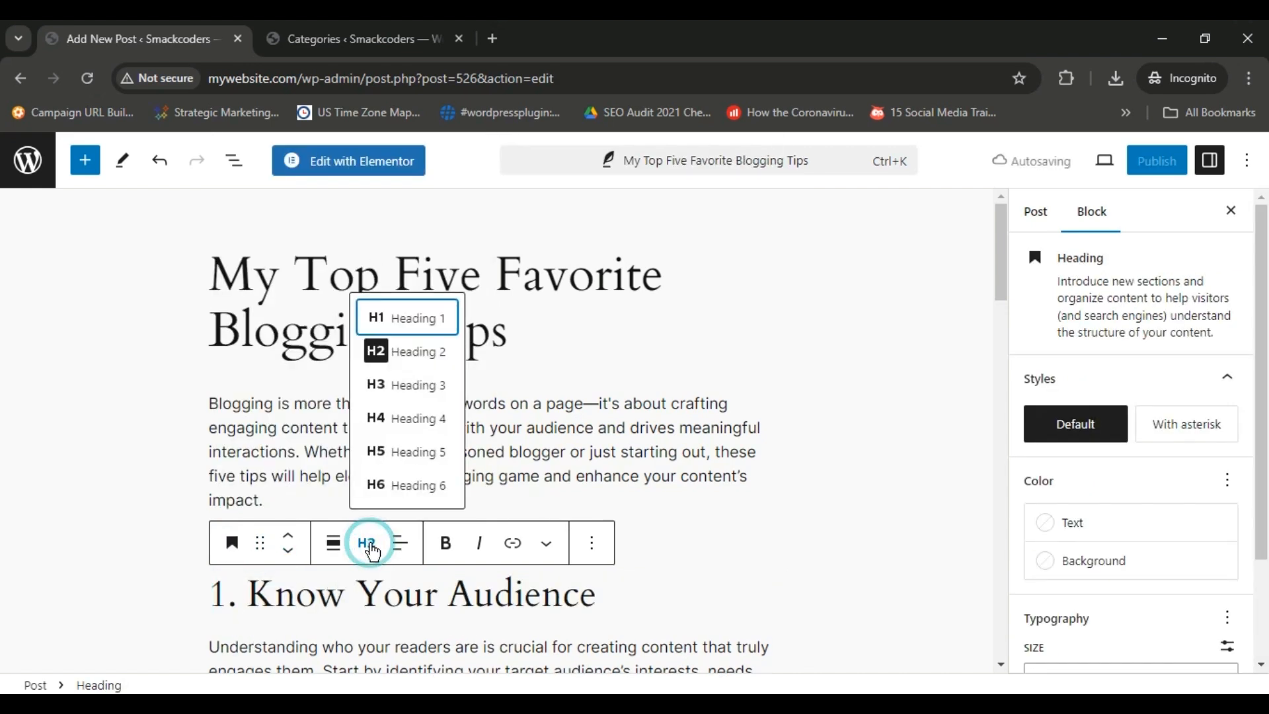
{"action": "left_click", "coordinate": [429, 389]}
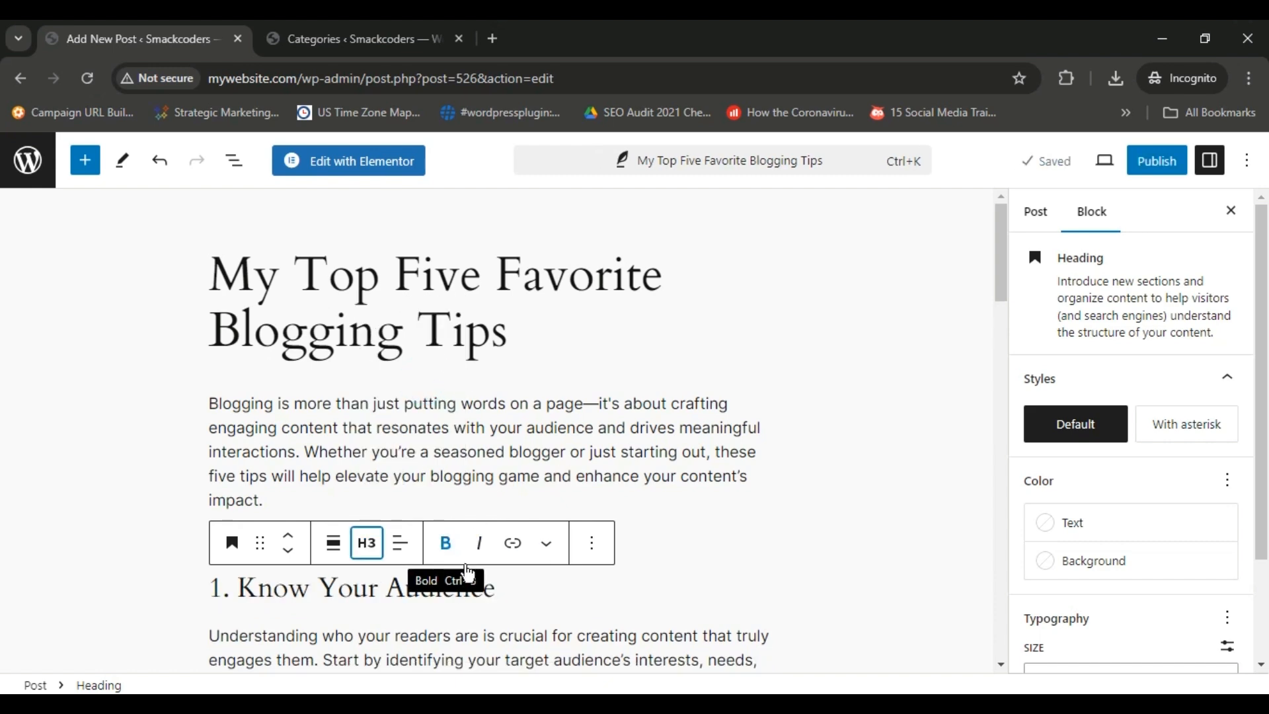
Make the whole "1. Know Your Audience" heading bold.
{"action": "left_click", "coordinate": [510, 581]}
{"action": "key", "text": "shift+Home"}
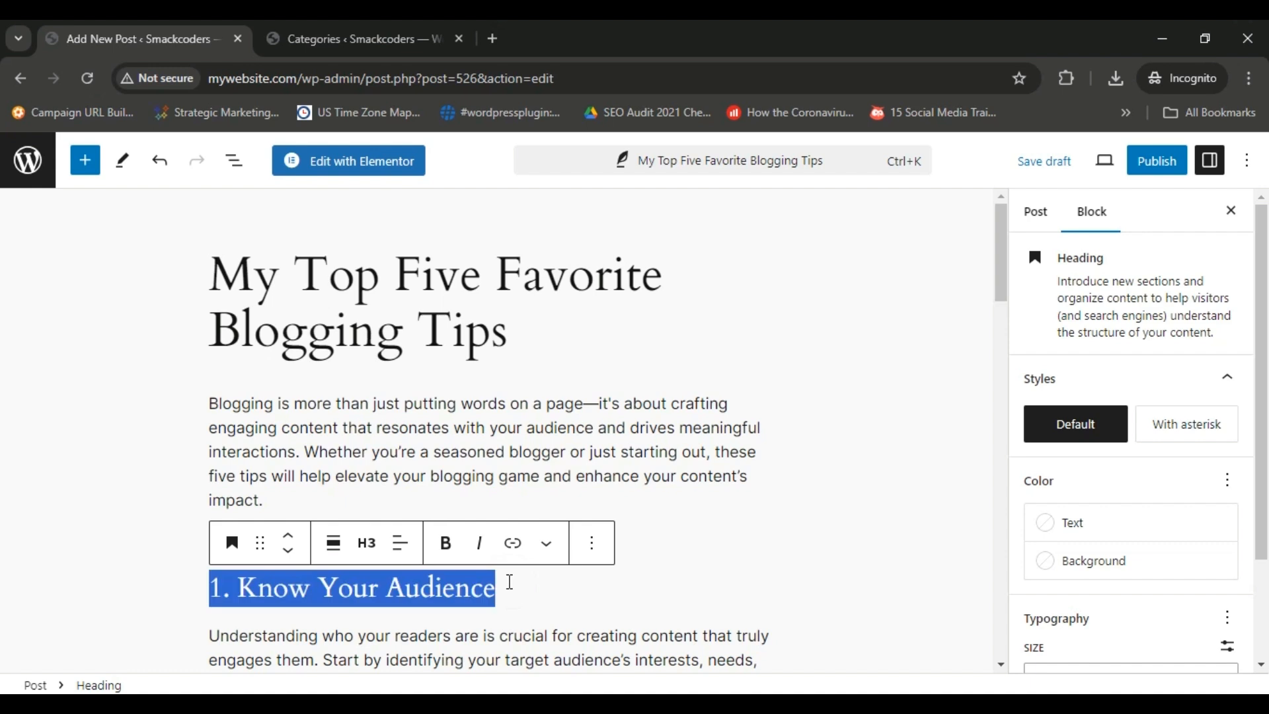
{"action": "left_click", "coordinate": [452, 553]}
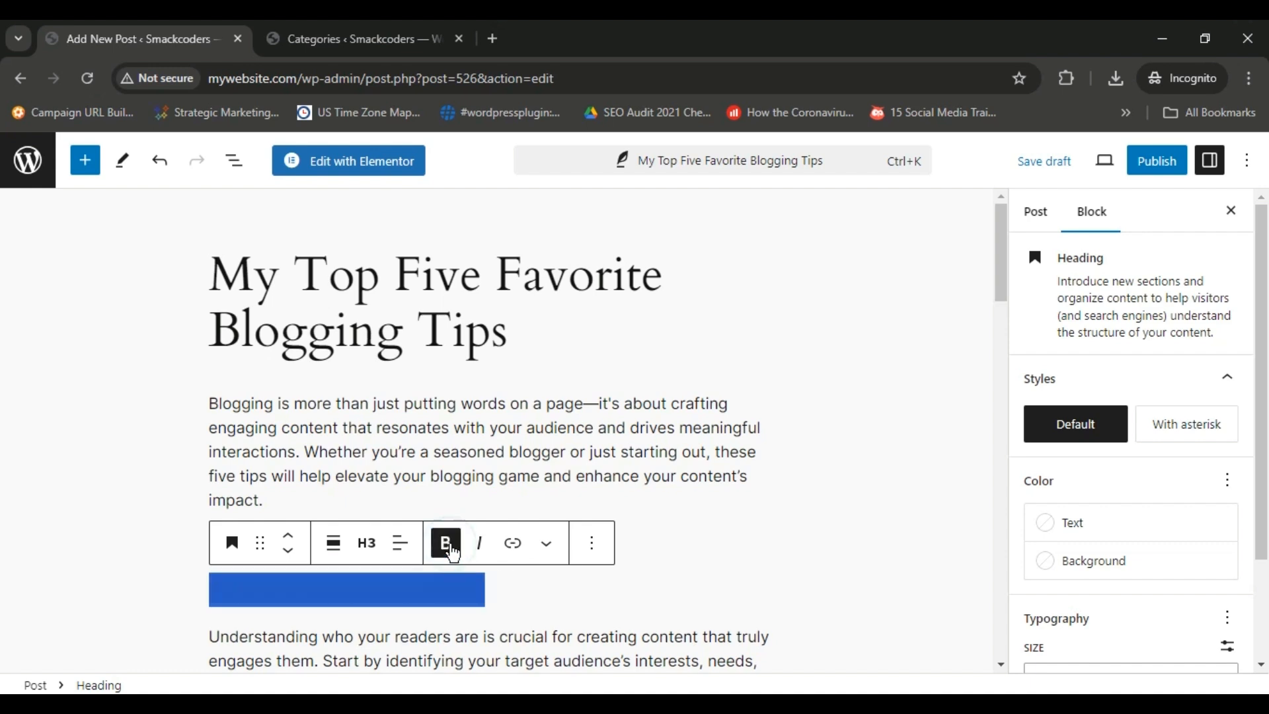
{"action": "left_click", "coordinate": [513, 481]}
{"action": "left_click", "coordinate": [514, 586]}
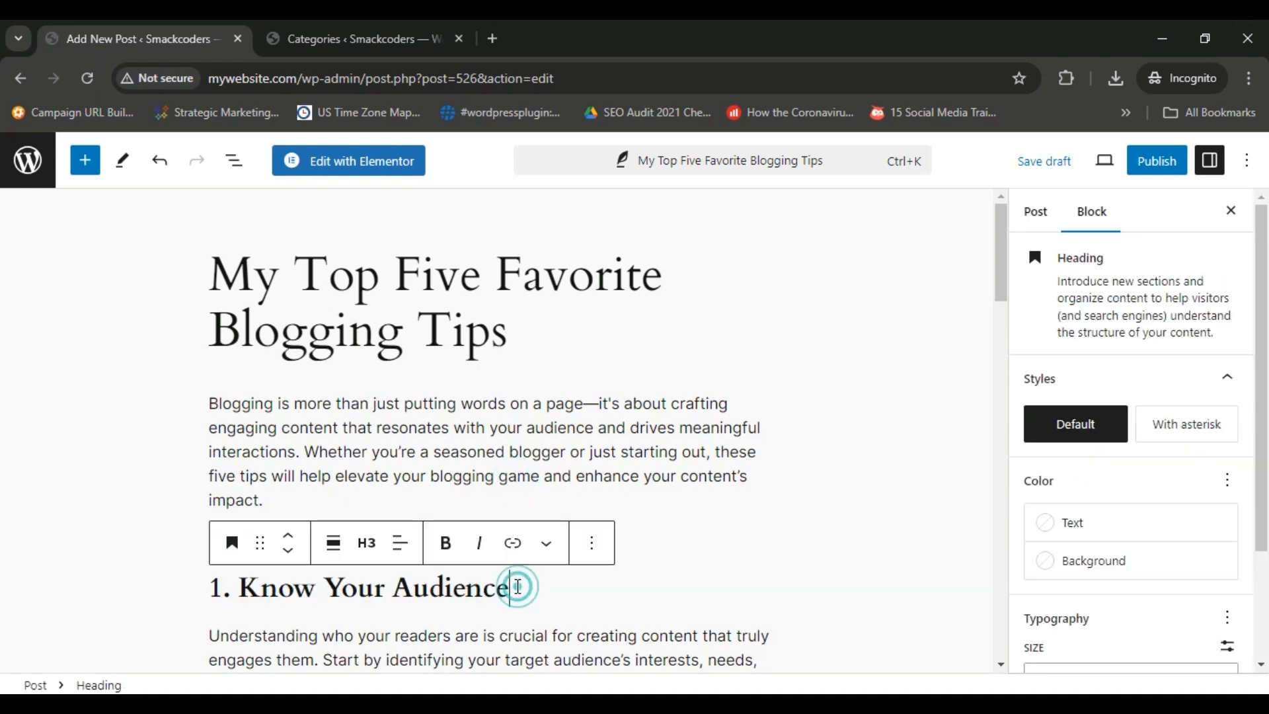
{"action": "left_click", "coordinate": [502, 493]}
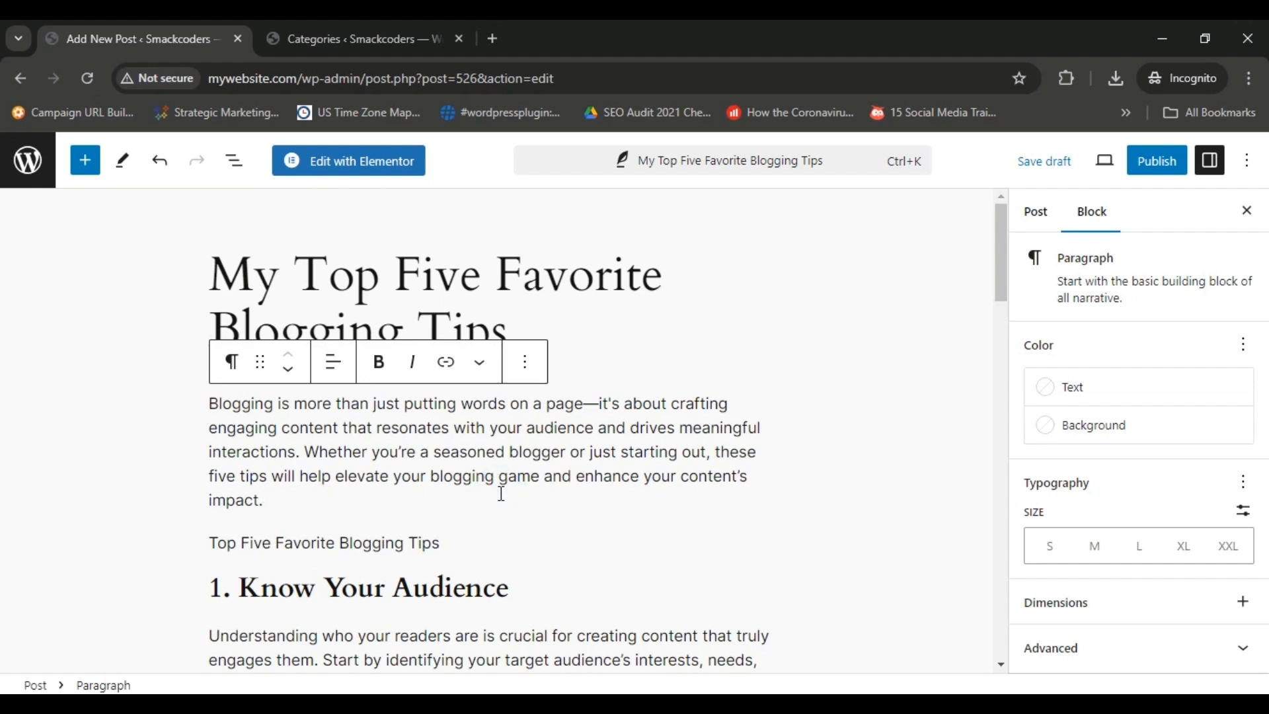
Transform the "Top Five Favorite Blogging Tips" paragraph above the first tip into a Heading 2 and make it bold.
{"action": "left_click", "coordinate": [471, 540]}
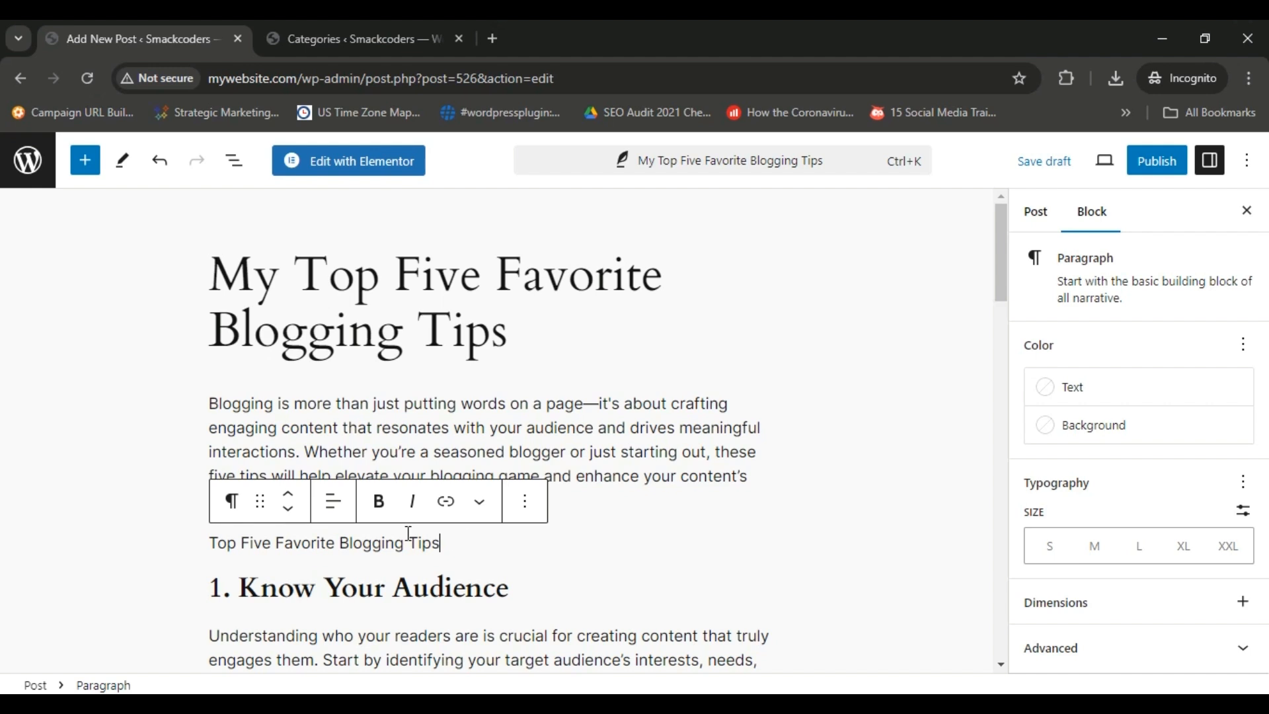
{"action": "left_click", "coordinate": [233, 502]}
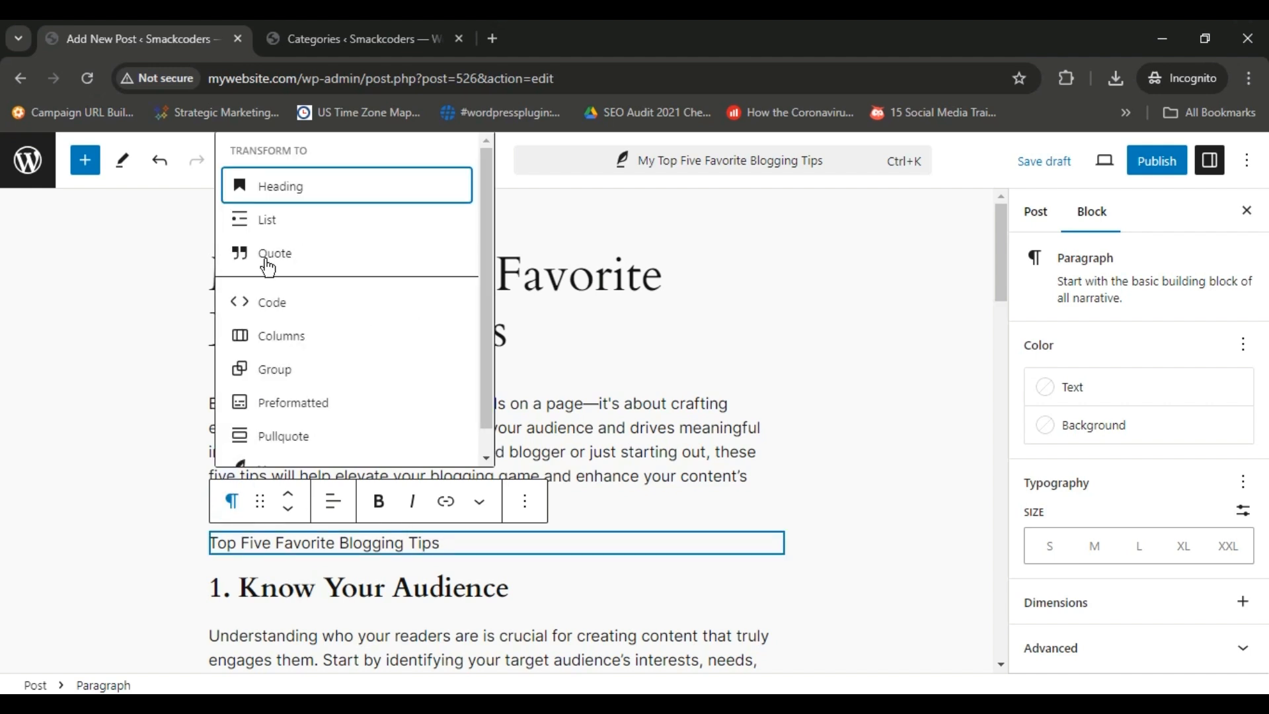
{"action": "left_click", "coordinate": [288, 191]}
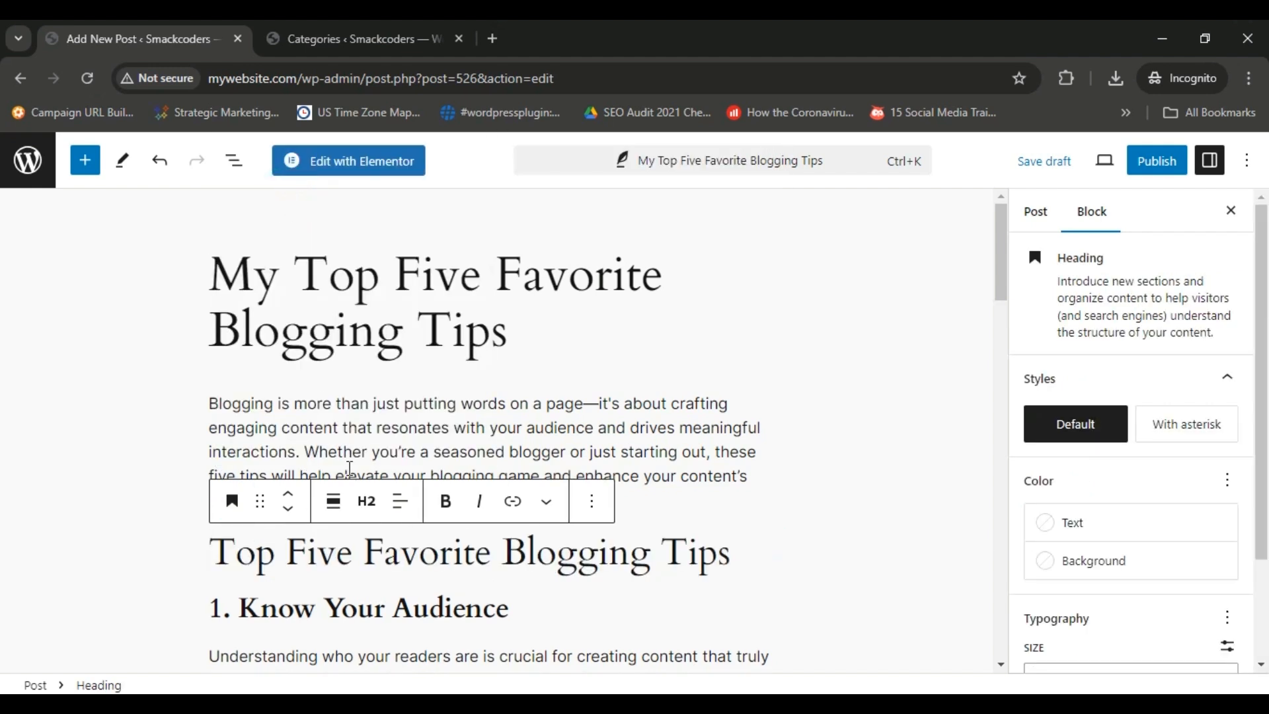
{"action": "left_click", "coordinate": [450, 511]}
{"action": "left_click", "coordinate": [723, 482]}
{"action": "left_click", "coordinate": [700, 541]}
{"action": "triple_click", "coordinate": [729, 551]}
{"action": "left_click", "coordinate": [446, 501]}
{"action": "left_click", "coordinate": [658, 477]}
Transform the "2. Craft Captivating Headlines" paragraph into a Heading 3 and make it bold.
{"action": "left_click_drag", "start_coordinate": [1003, 250], "coordinate": [998, 345]}
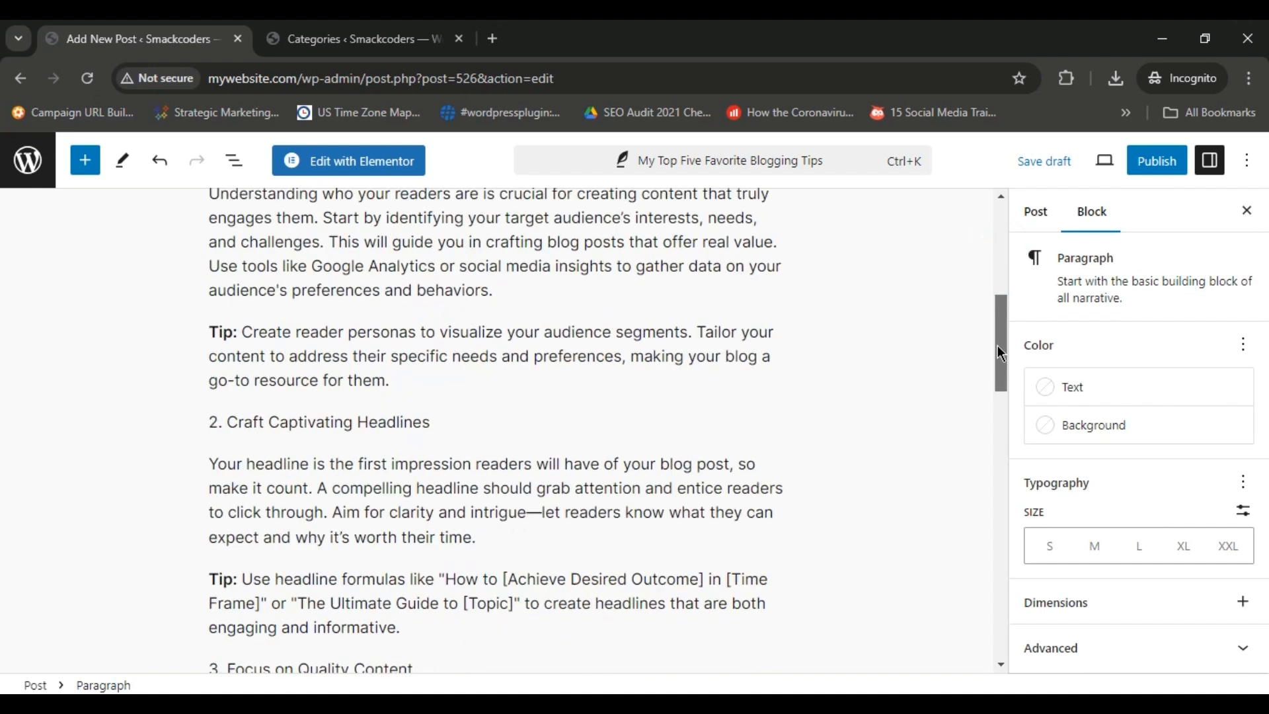
{"action": "left_click", "coordinate": [231, 343]}
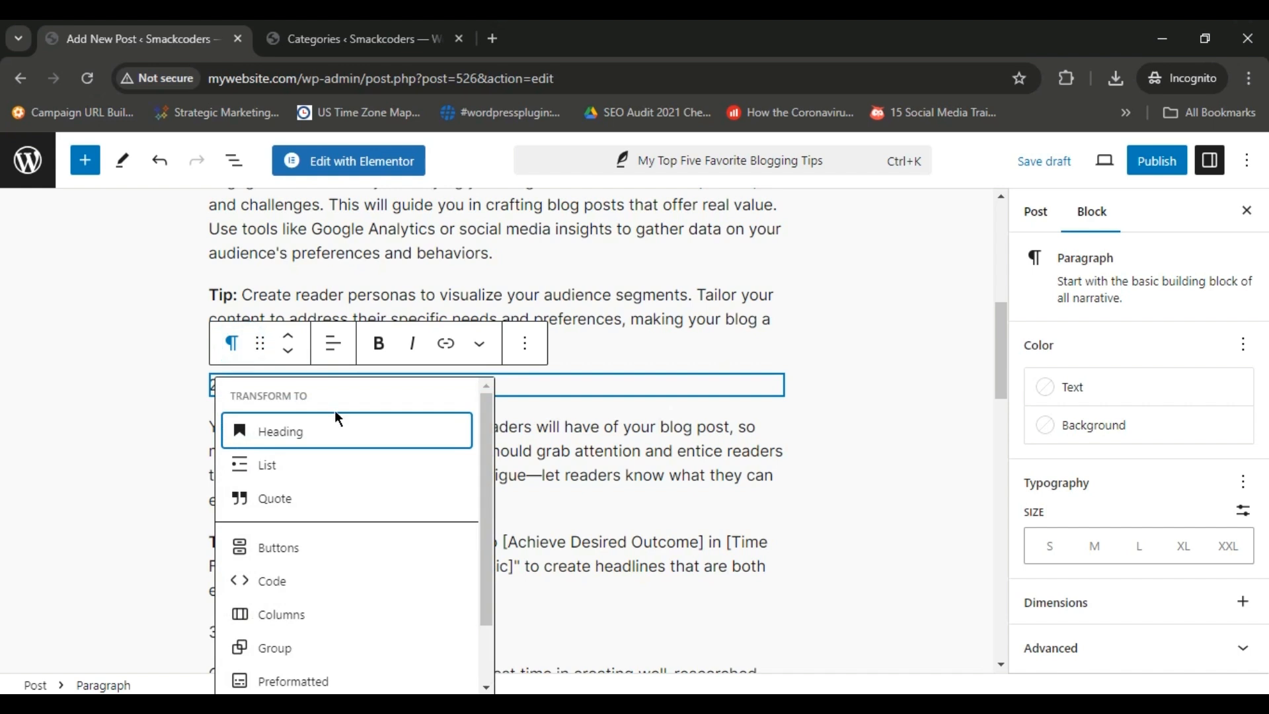
{"action": "left_click", "coordinate": [335, 415]}
{"action": "left_click", "coordinate": [367, 343]}
{"action": "left_click", "coordinate": [375, 469]}
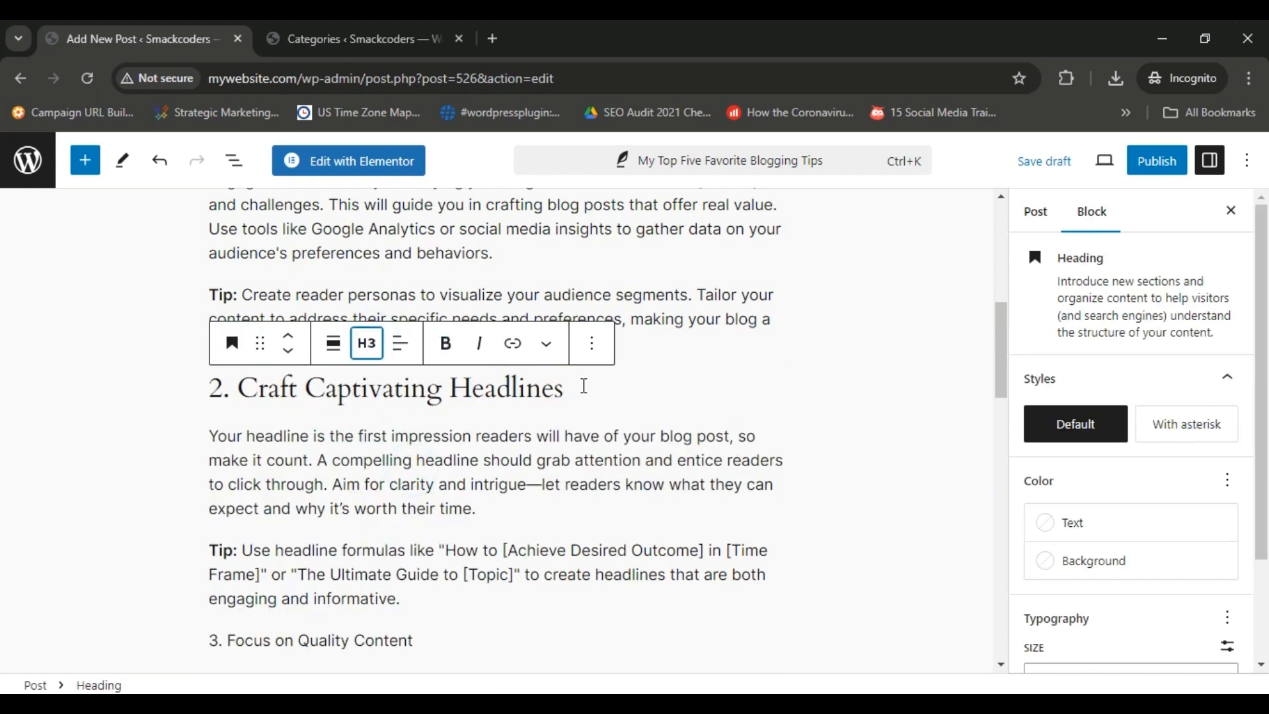
{"action": "triple_click", "coordinate": [582, 385]}
{"action": "left_click", "coordinate": [445, 350]}
{"action": "left_click", "coordinate": [591, 387]}
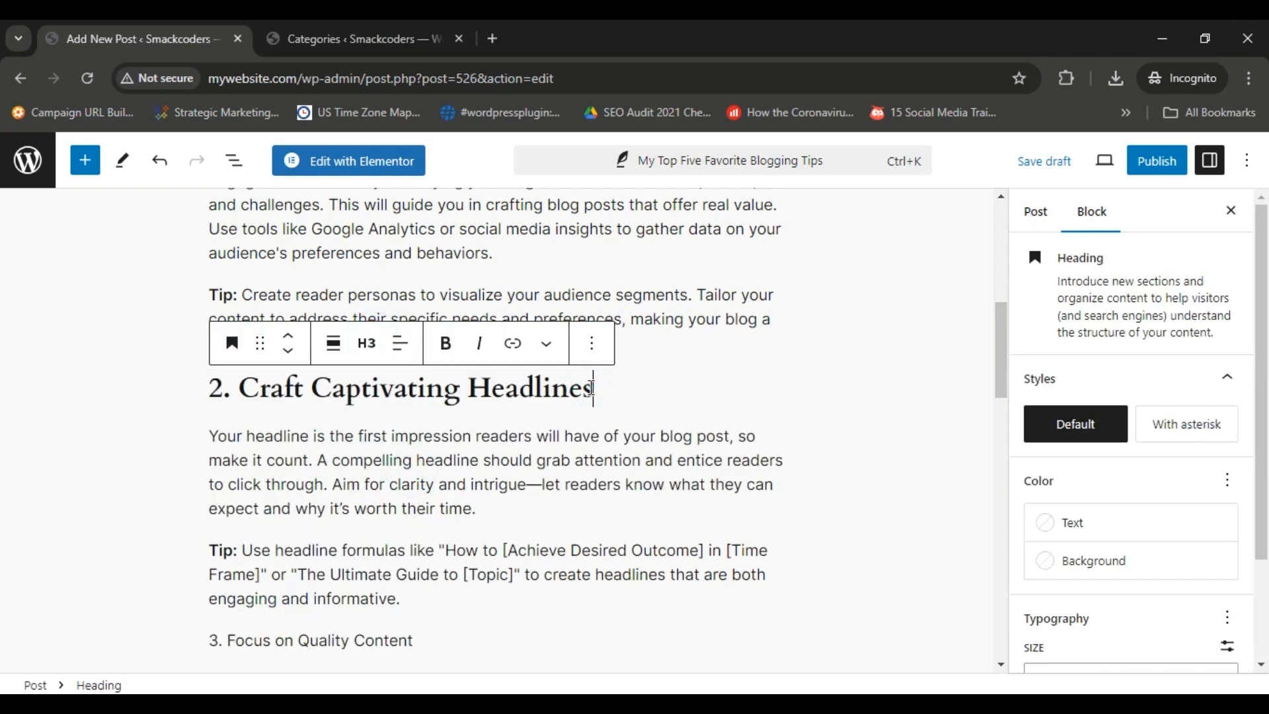
Transform the "3. Focus on Quality Content" paragraph into a Heading 3 and make it bold.
{"action": "scroll", "coordinate": [592, 388], "scroll_direction": "down", "scroll_amount": 4}
{"action": "left_click", "coordinate": [592, 388]}
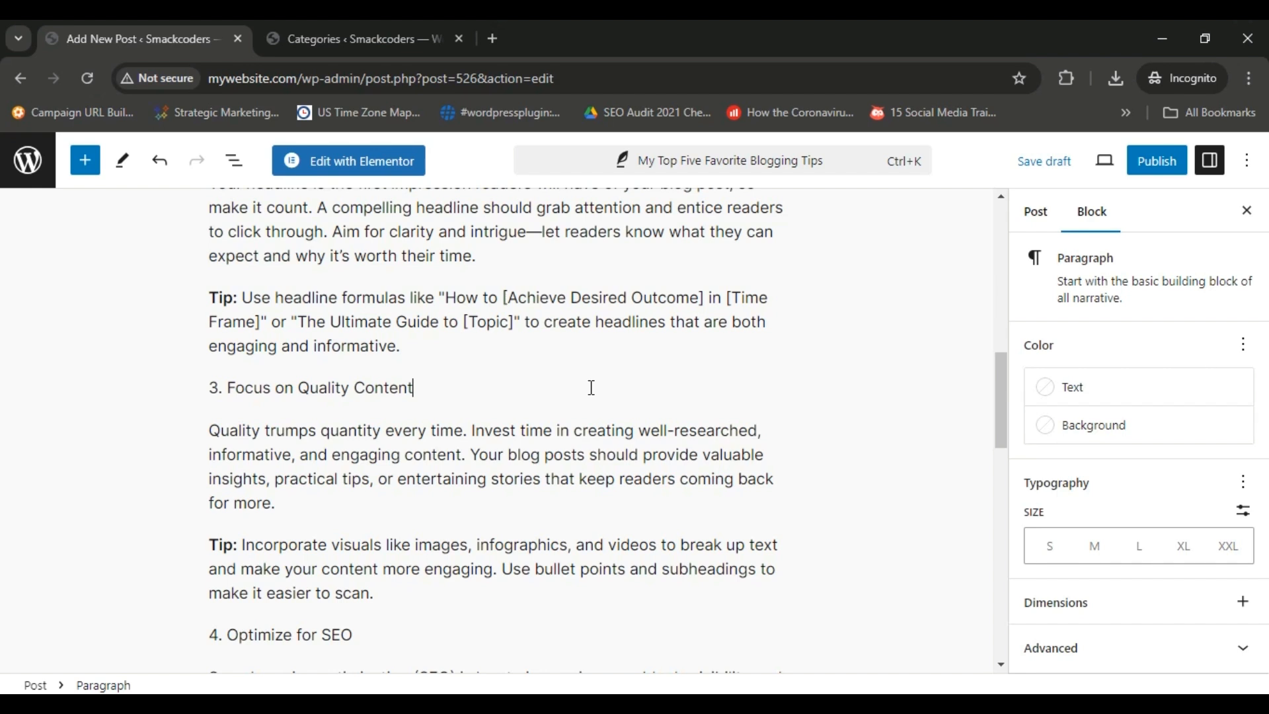
{"action": "left_click", "coordinate": [230, 346]}
{"action": "left_click", "coordinate": [301, 433]}
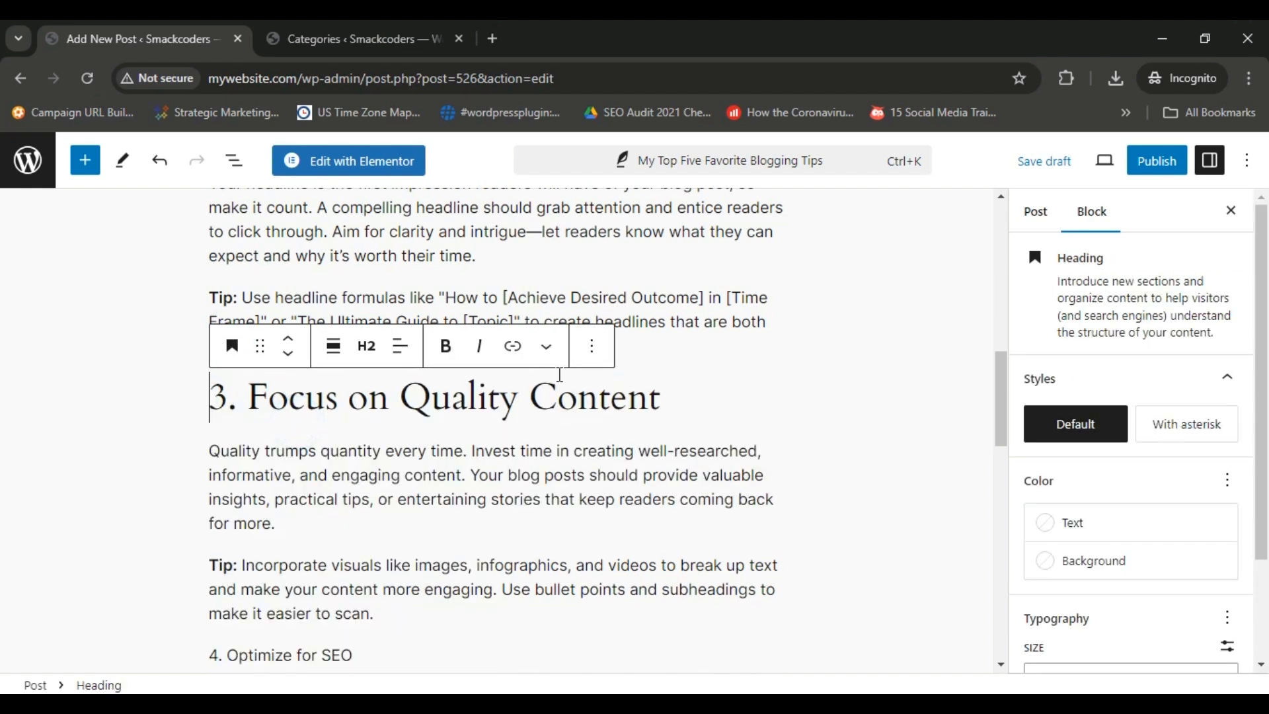
{"action": "left_click", "coordinate": [367, 346]}
{"action": "left_click", "coordinate": [415, 472]}
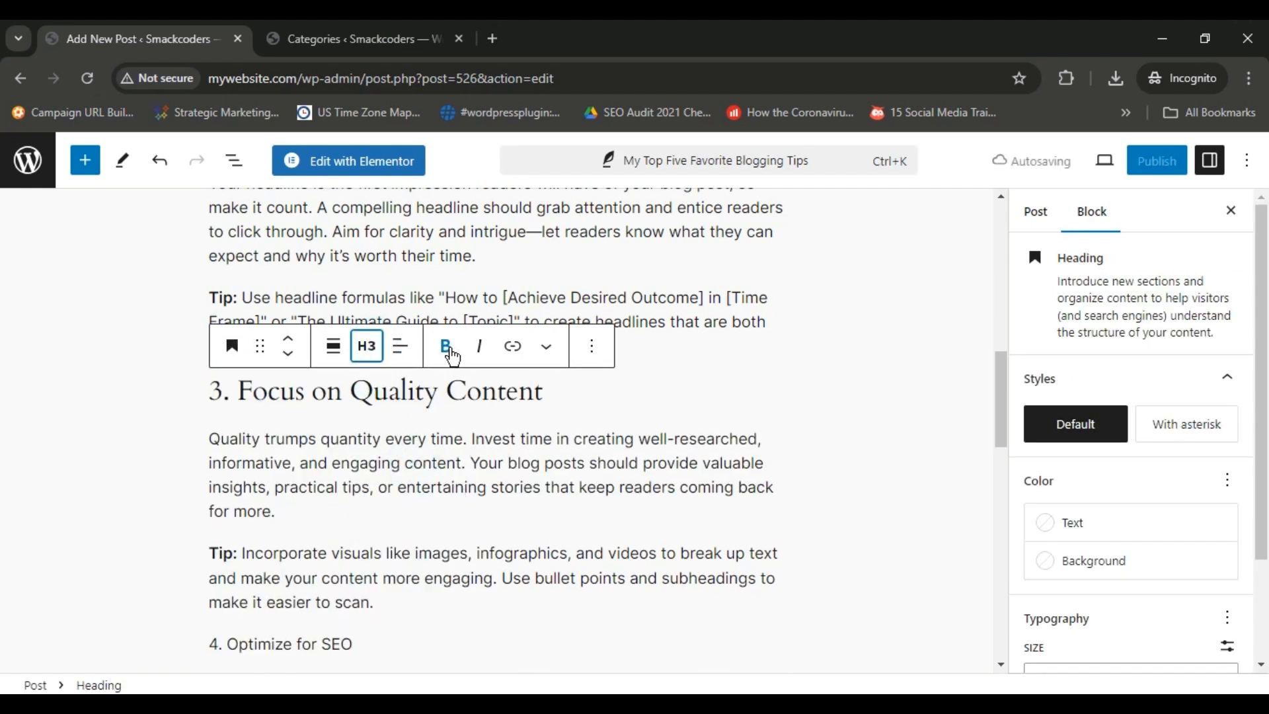
{"action": "left_click_drag", "start_coordinate": [564, 400], "coordinate": [465, 365]}
{"action": "left_click", "coordinate": [731, 439]}
Transform the "4. Optimize for SEO" paragraph into a Heading 3 and make it bold.
{"action": "left_click_drag", "start_coordinate": [1003, 395], "coordinate": [1005, 463]}
{"action": "left_click", "coordinate": [408, 320]}
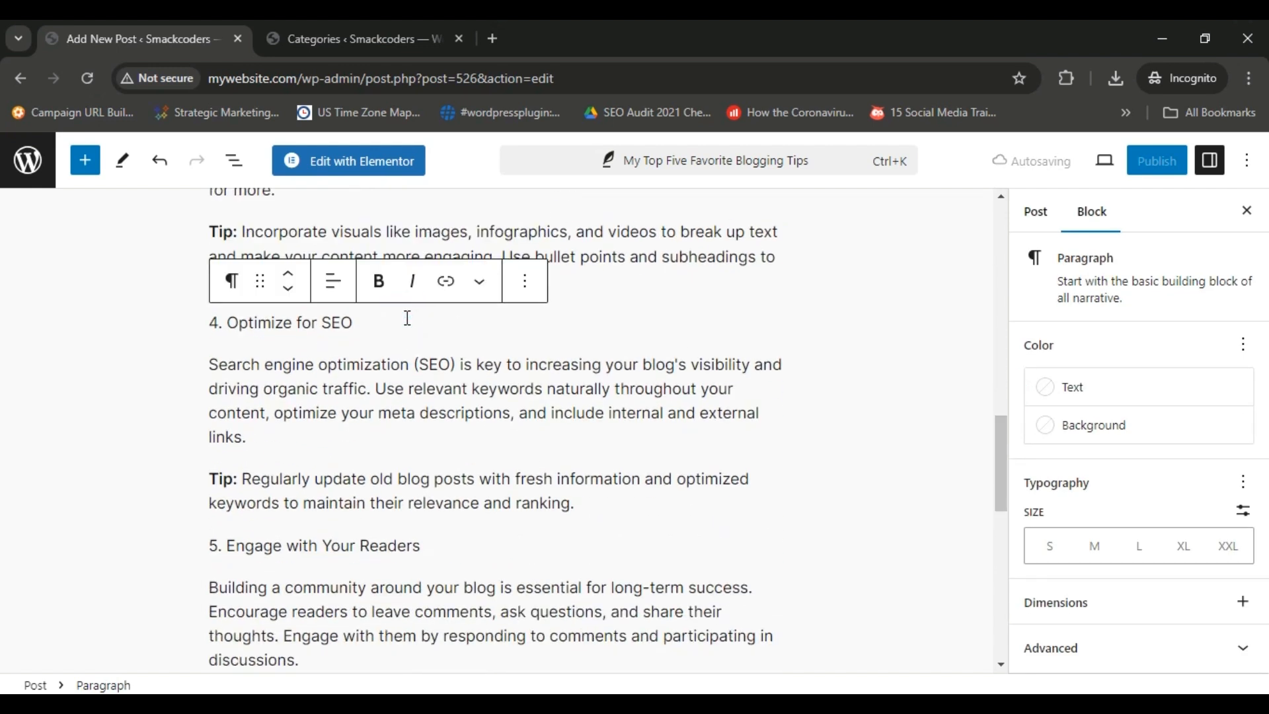
{"action": "left_click", "coordinate": [232, 280]}
{"action": "left_click", "coordinate": [284, 365]}
{"action": "left_click", "coordinate": [363, 303]}
{"action": "left_click", "coordinate": [417, 405]}
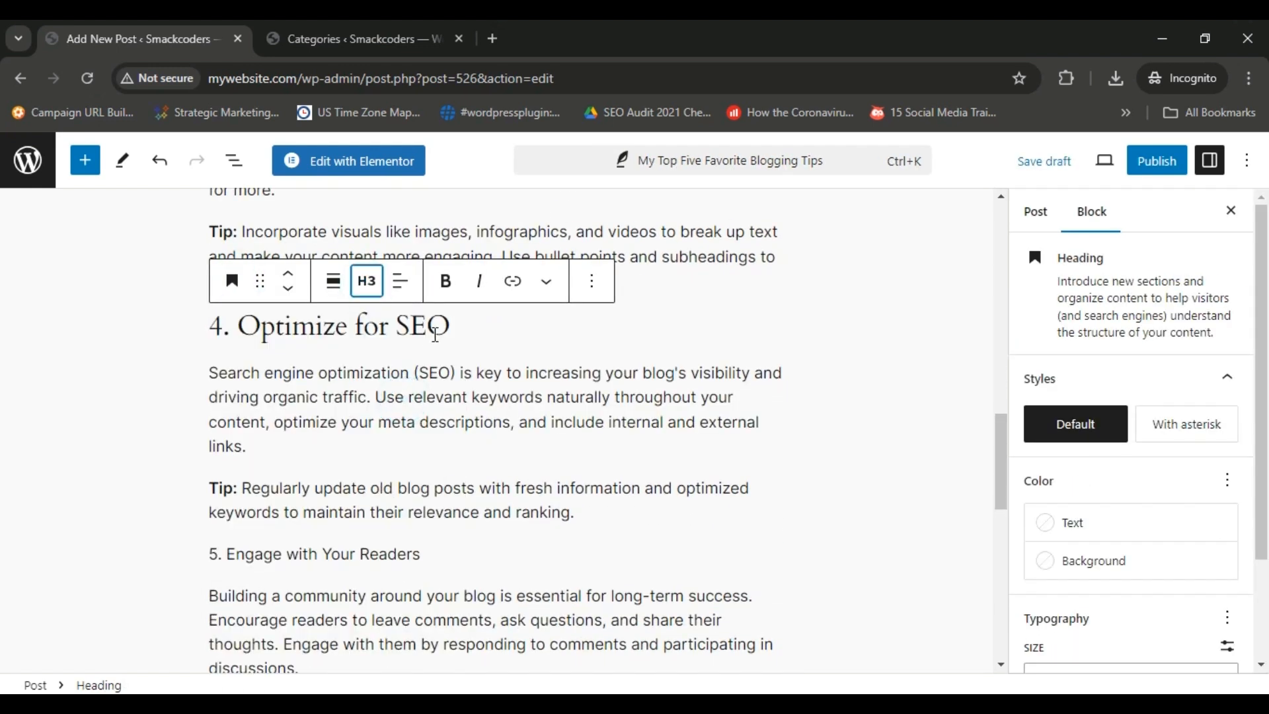
{"action": "triple_click", "coordinate": [462, 329]}
{"action": "left_click", "coordinate": [447, 283]}
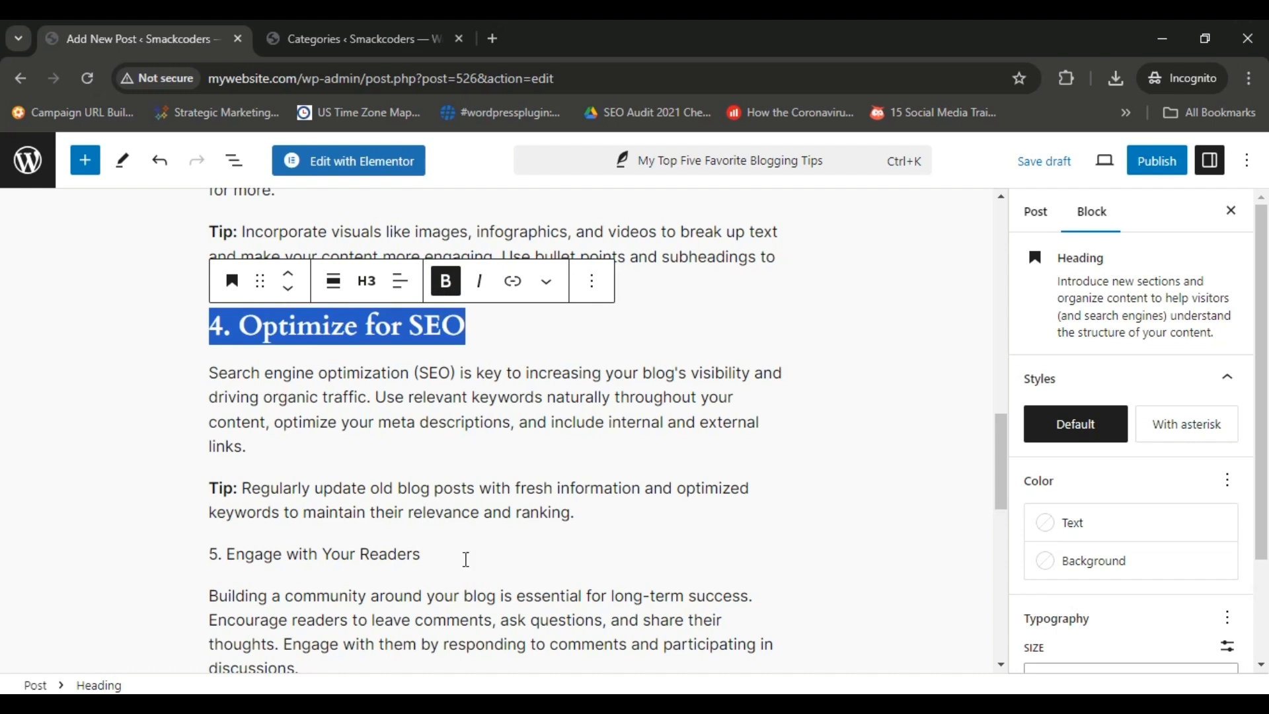
Transform the "5. Engage with Your Readers" paragraph into a Heading 3 and make it bold.
{"action": "triple_click", "coordinate": [466, 559]}
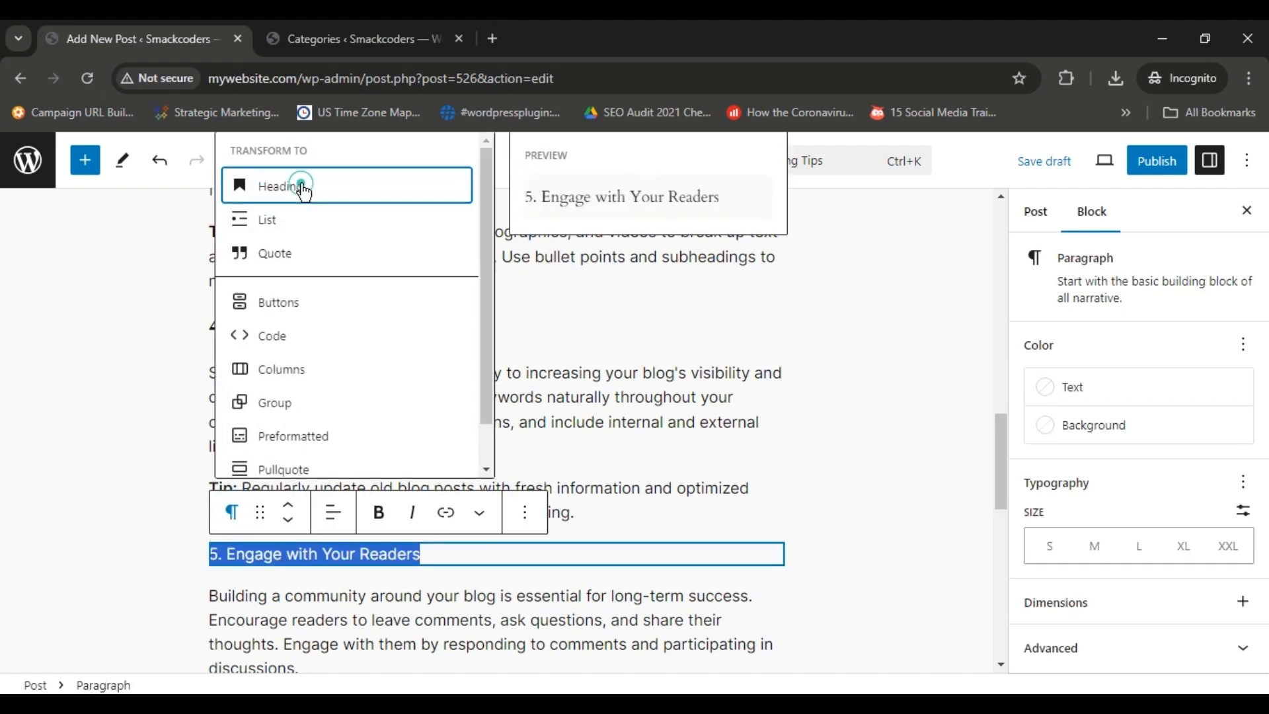
{"action": "left_click", "coordinate": [301, 187]}
{"action": "left_click", "coordinate": [366, 513]}
{"action": "left_click", "coordinate": [436, 365]}
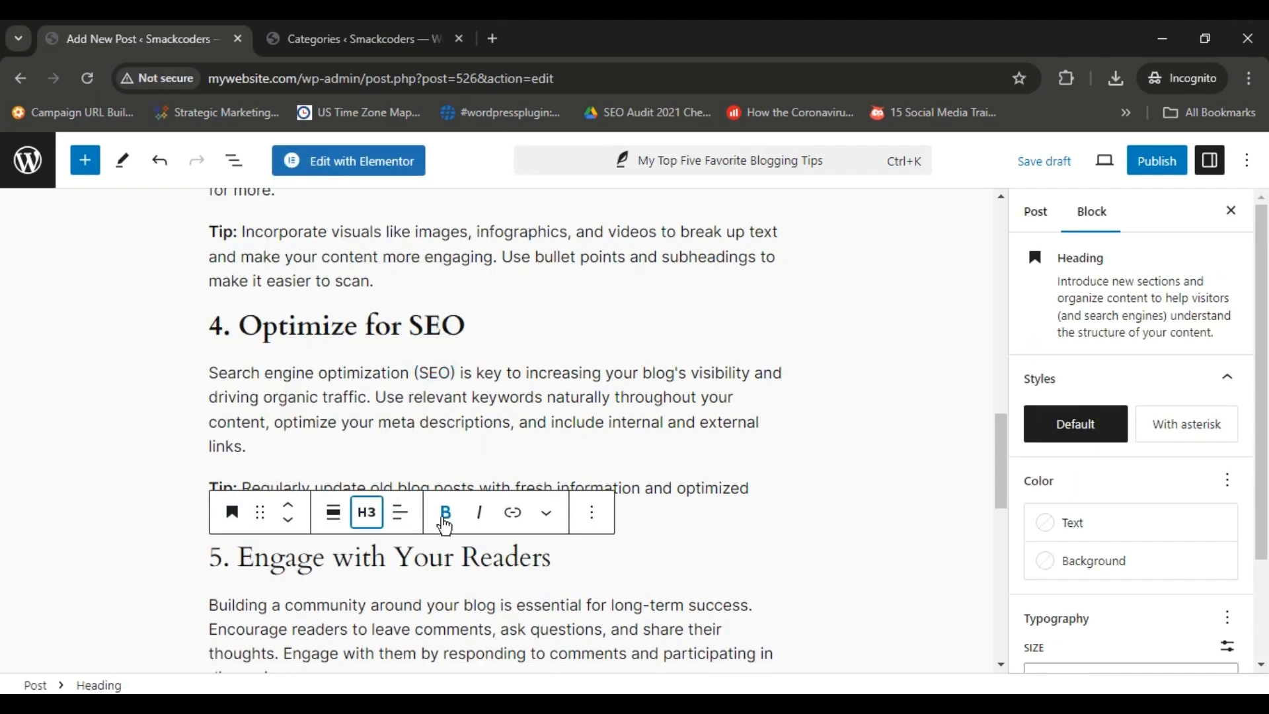
{"action": "triple_click", "coordinate": [595, 558]}
{"action": "left_click", "coordinate": [443, 513]}
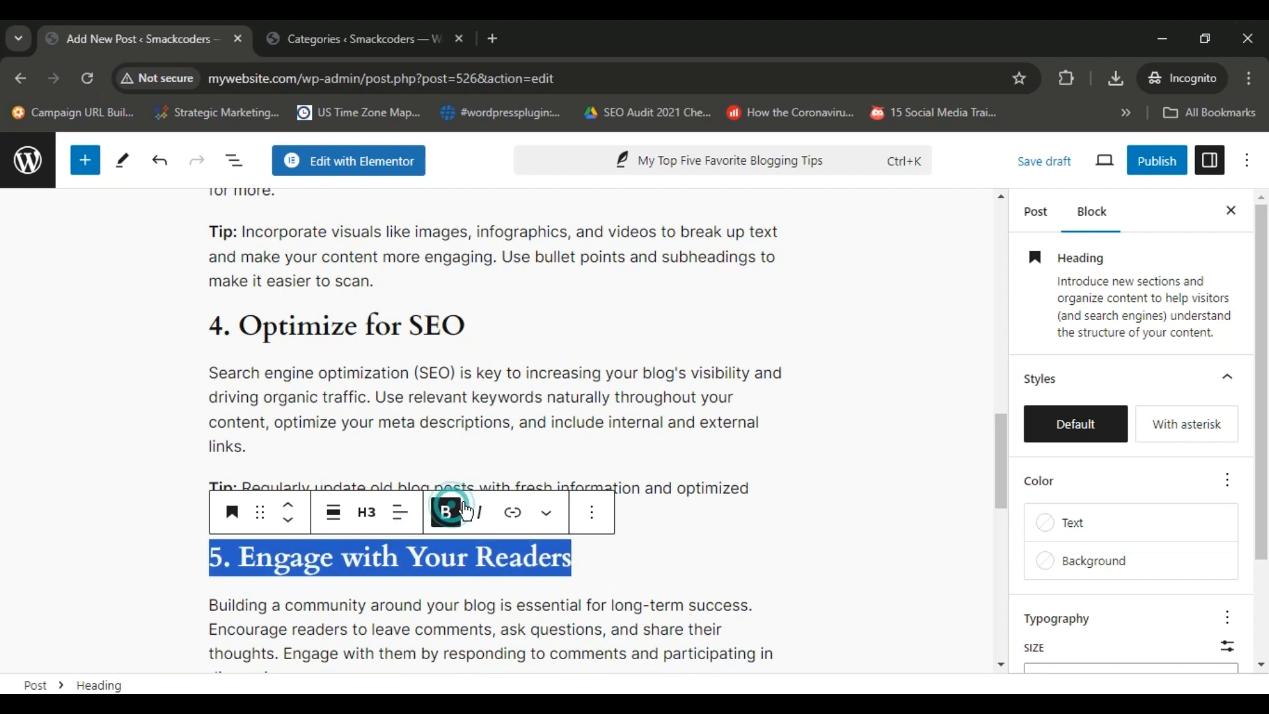
Transform the "Conclusion" paragraph near the end of the post into a Heading 2 and make it bold.
{"action": "left_click_drag", "start_coordinate": [1003, 439], "coordinate": [1009, 537]}
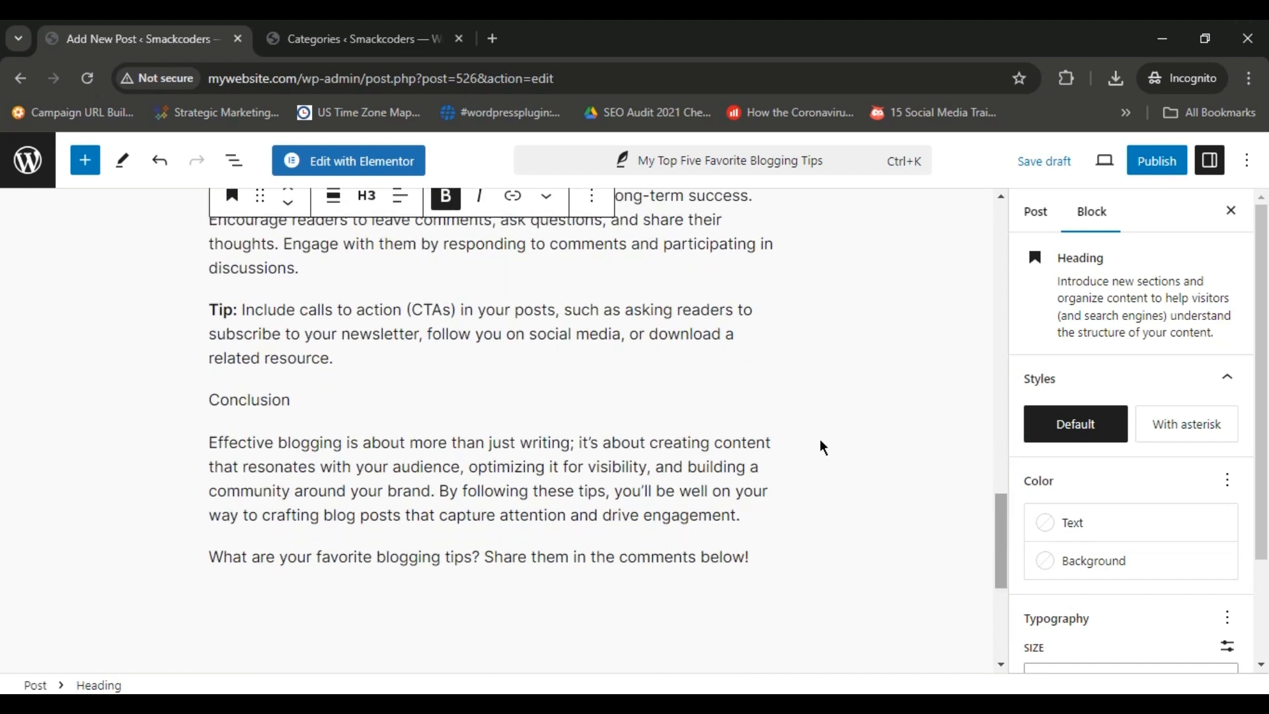
{"action": "left_click", "coordinate": [380, 408]}
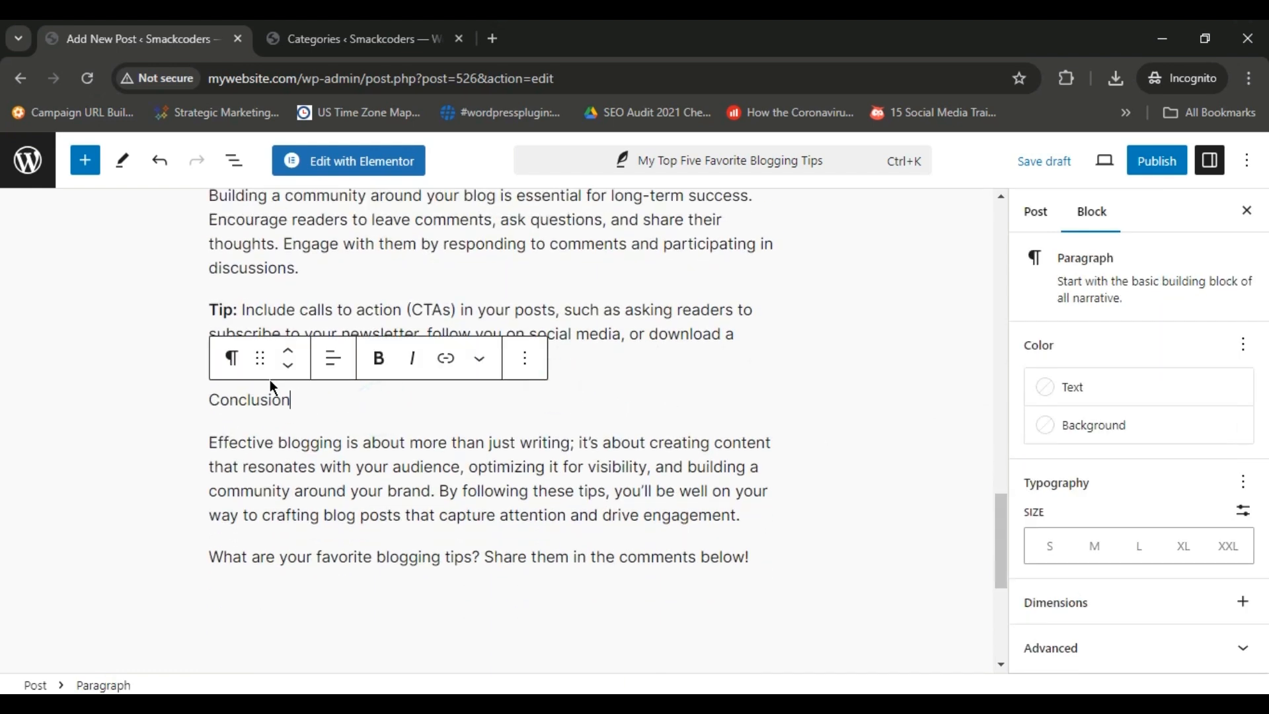
{"action": "left_click", "coordinate": [231, 358]}
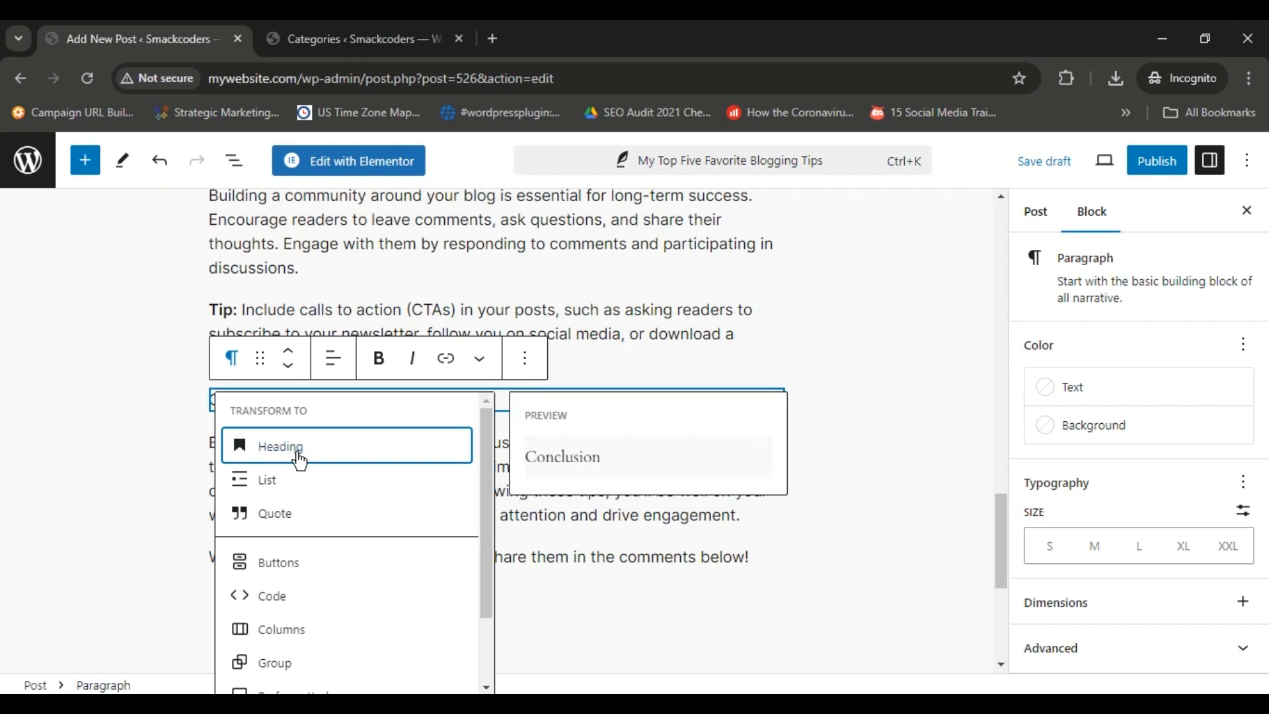
{"action": "left_click", "coordinate": [298, 455]}
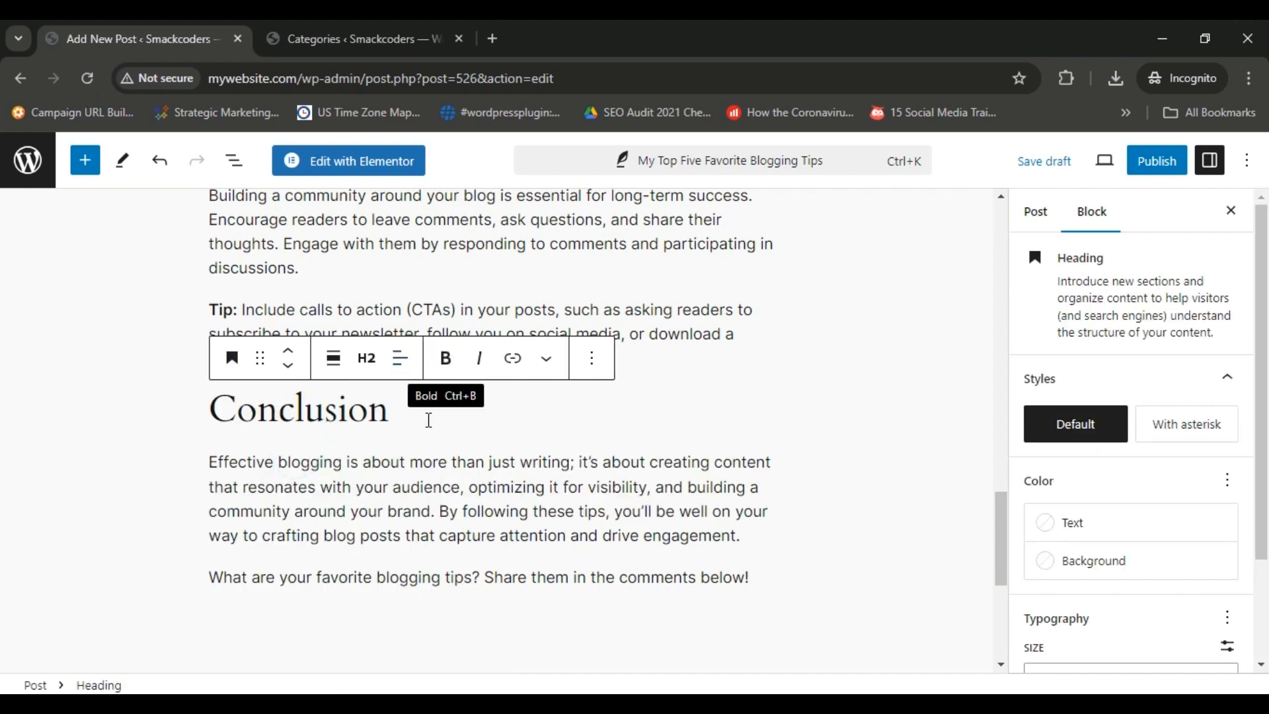
{"action": "double_click", "coordinate": [423, 425]}
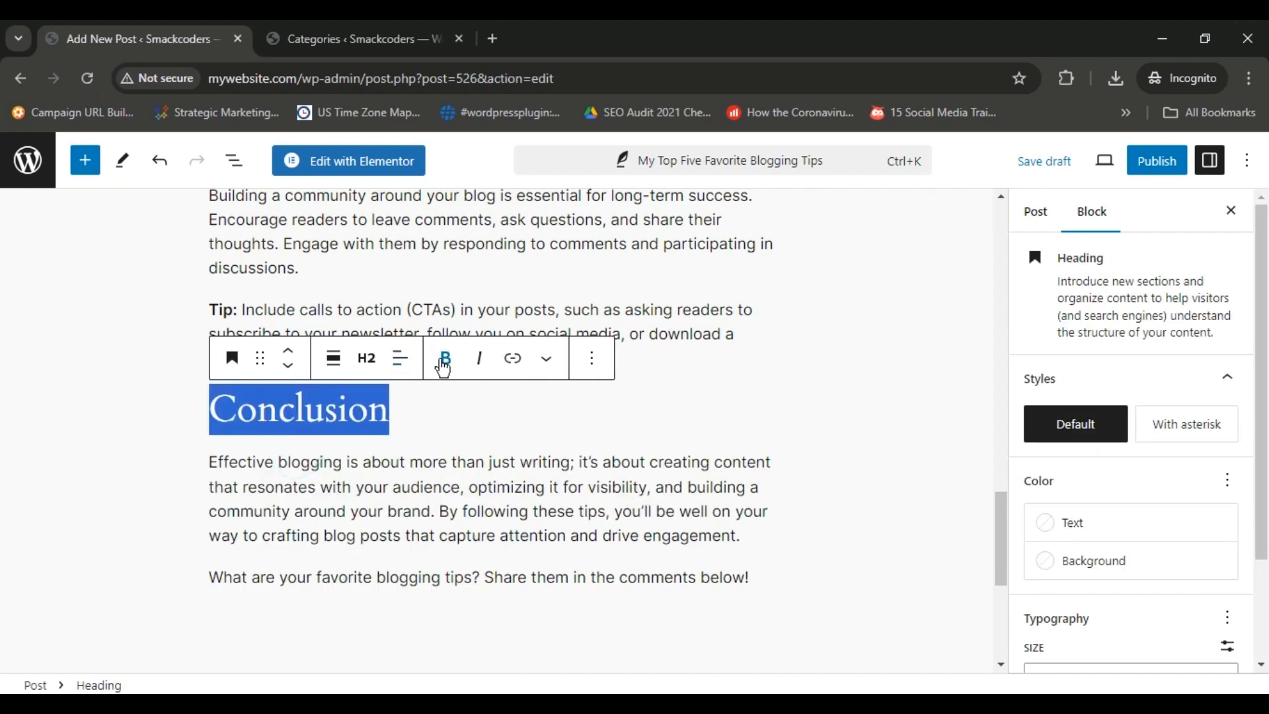
Insert a Spacer block between the last Tip paragraph and the Conclusion heading, and reduce its height to 10 px.
{"action": "left_click", "coordinate": [516, 302]}
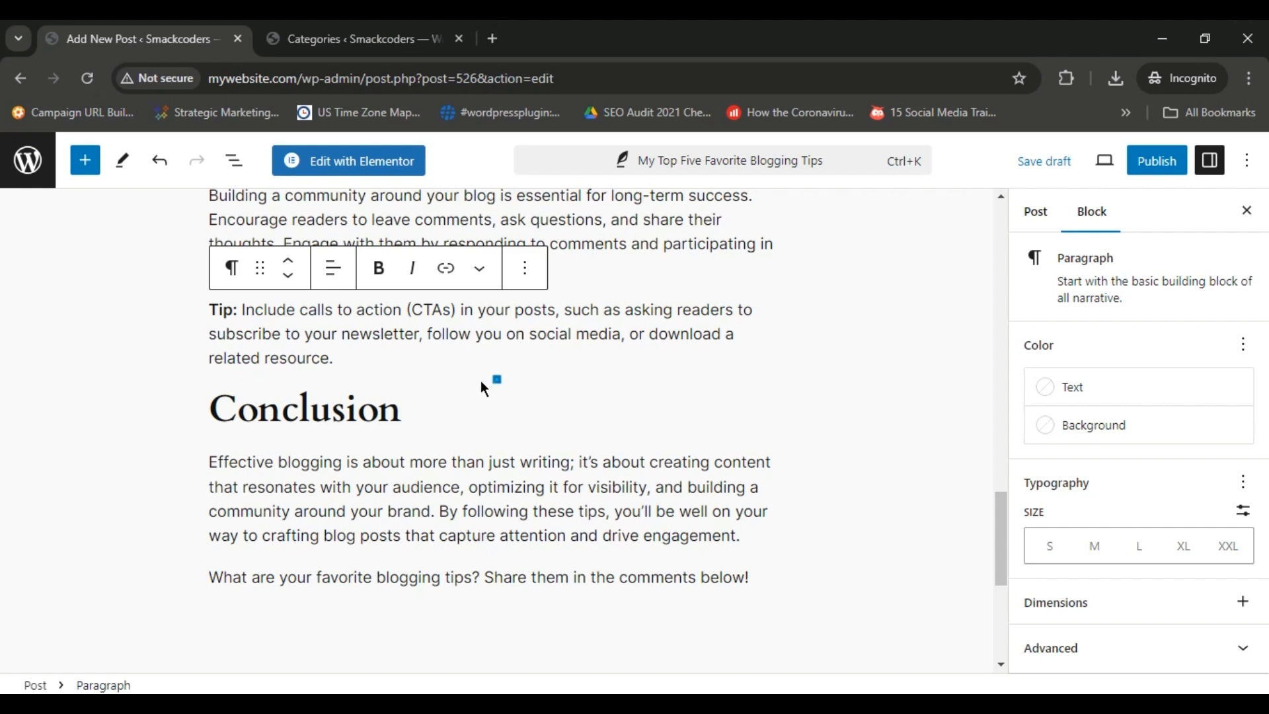
{"action": "left_click", "coordinate": [497, 379]}
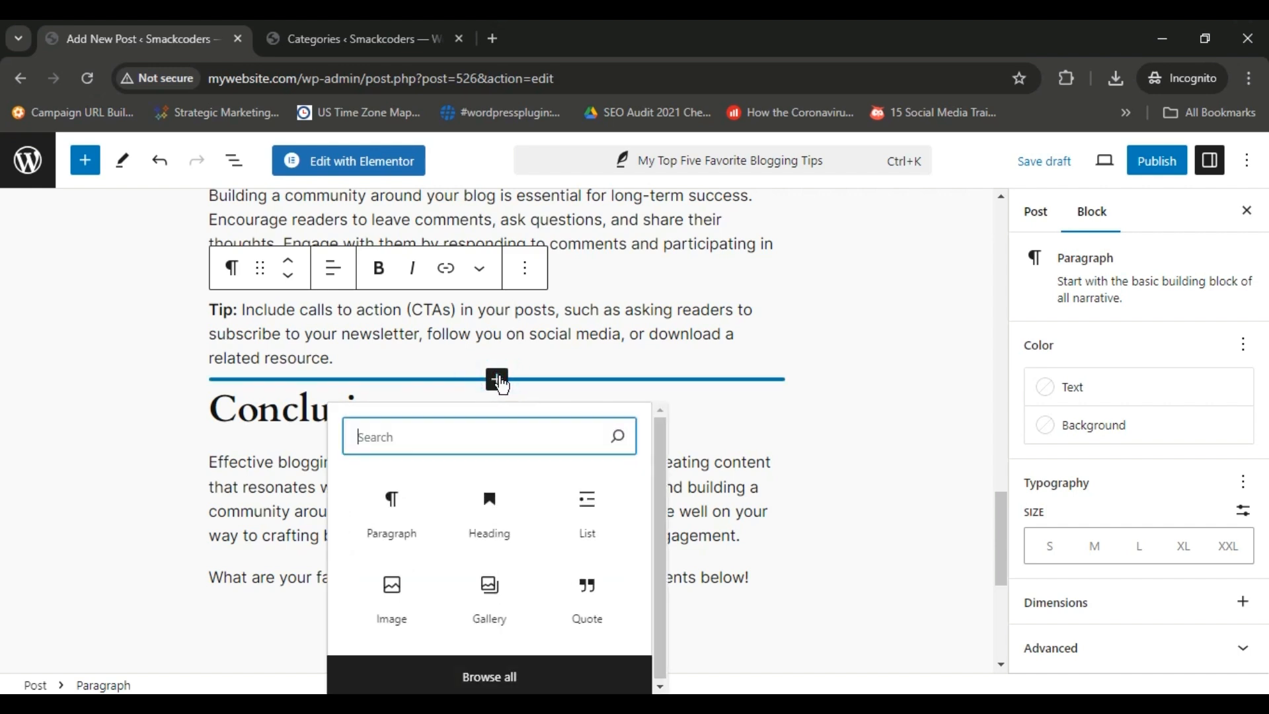
{"action": "left_click", "coordinate": [490, 439]}
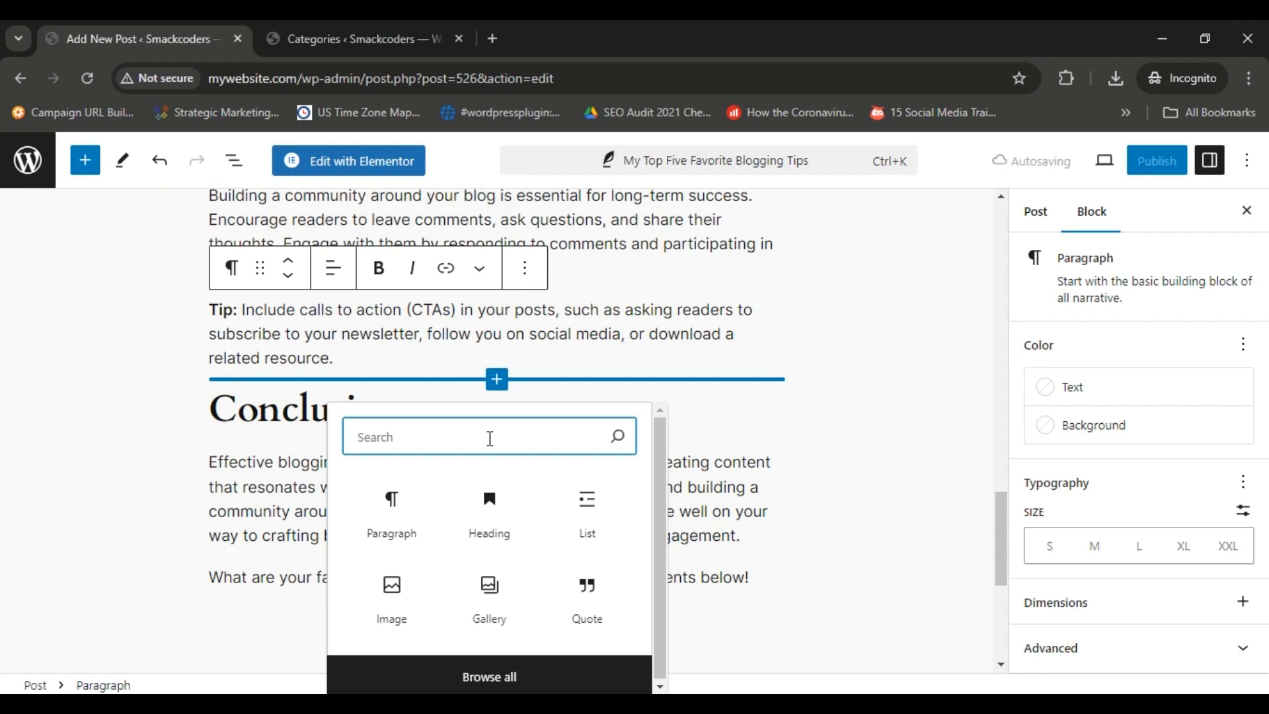
{"action": "type", "text": "sp"}
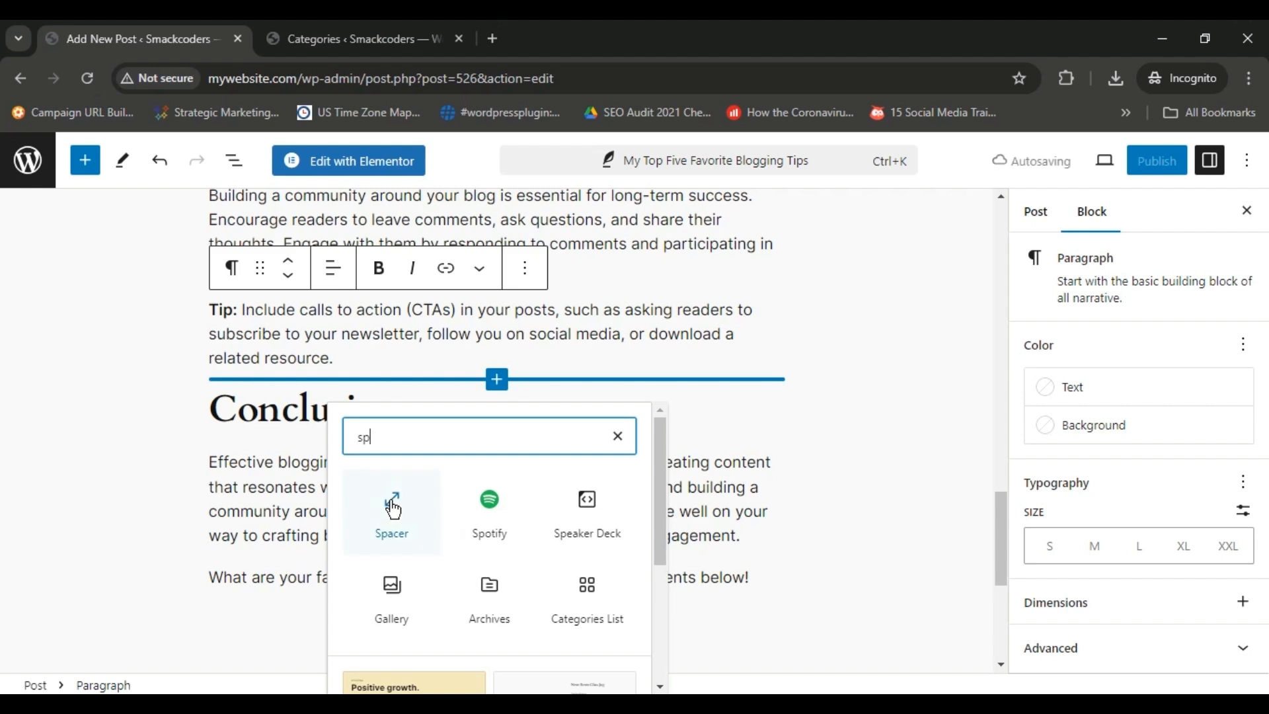
{"action": "left_click", "coordinate": [394, 509]}
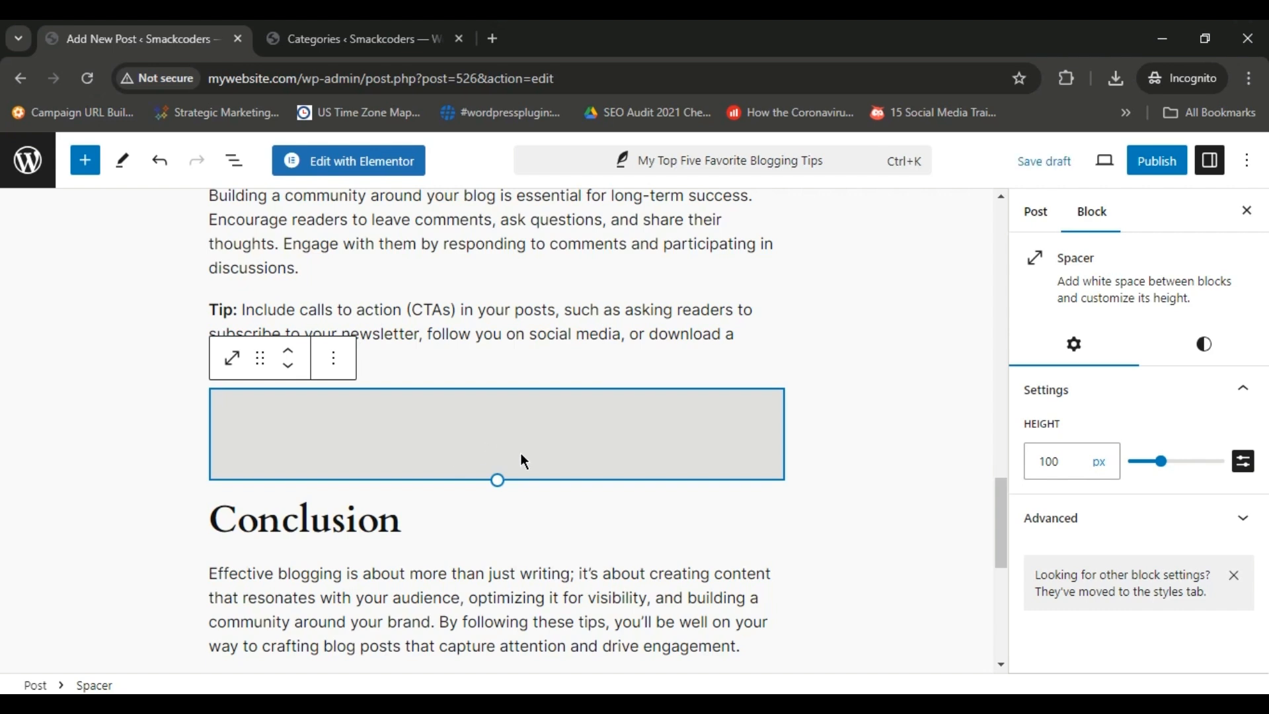
{"action": "left_click_drag", "start_coordinate": [498, 478], "coordinate": [496, 394]}
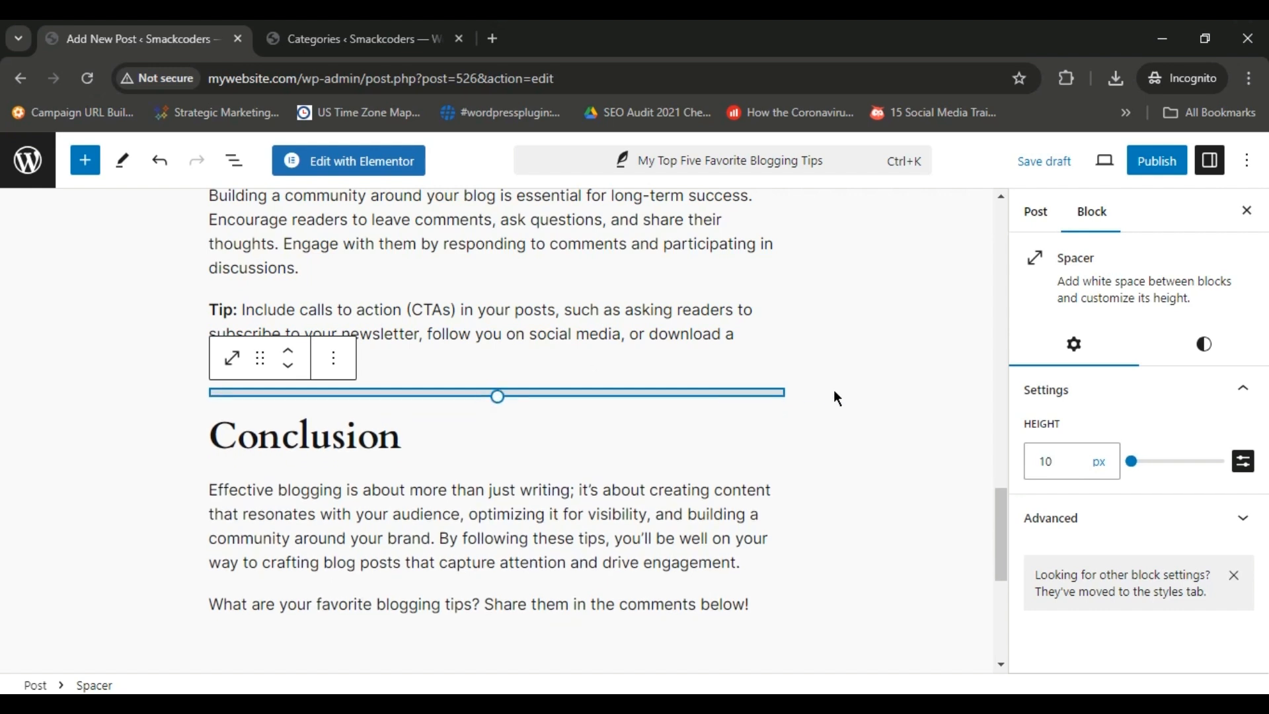
Reselect the spacer above the Conclusion heading to check its height setting, and save the post as a draft.
{"action": "left_click", "coordinate": [834, 390]}
{"action": "left_click", "coordinate": [650, 398]}
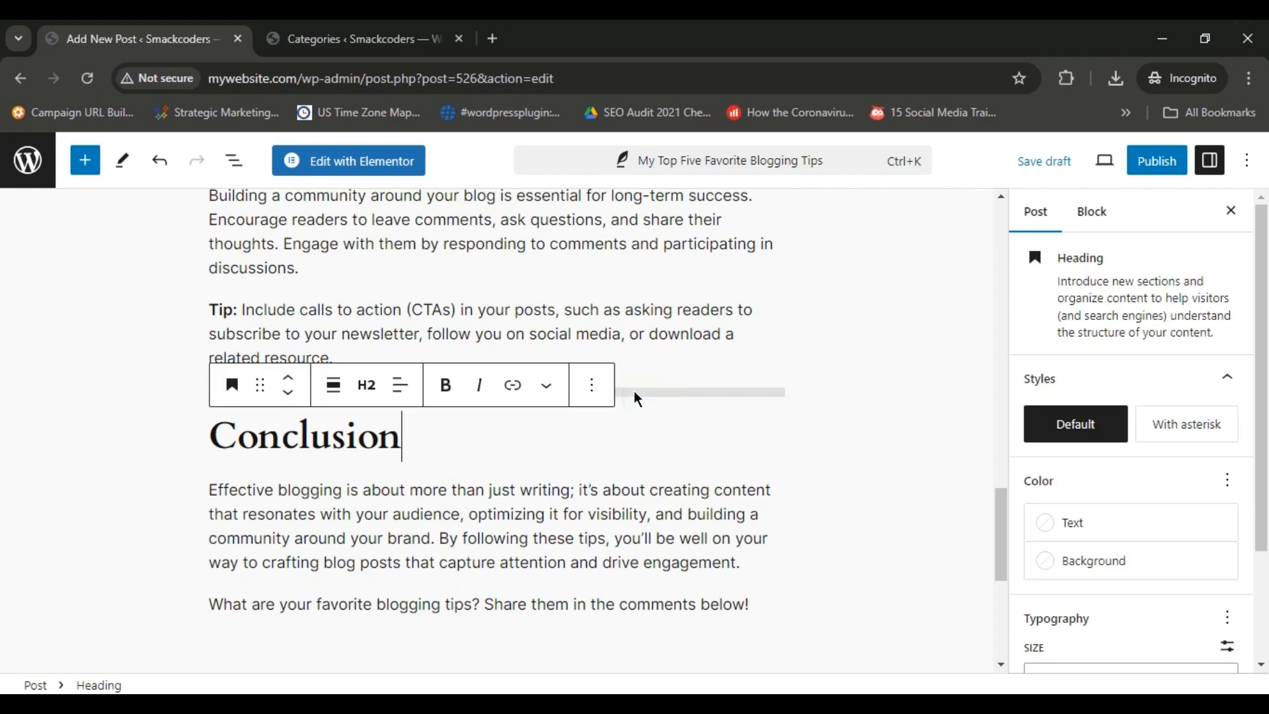
{"action": "left_click", "coordinate": [633, 391]}
{"action": "left_click", "coordinate": [633, 391]}
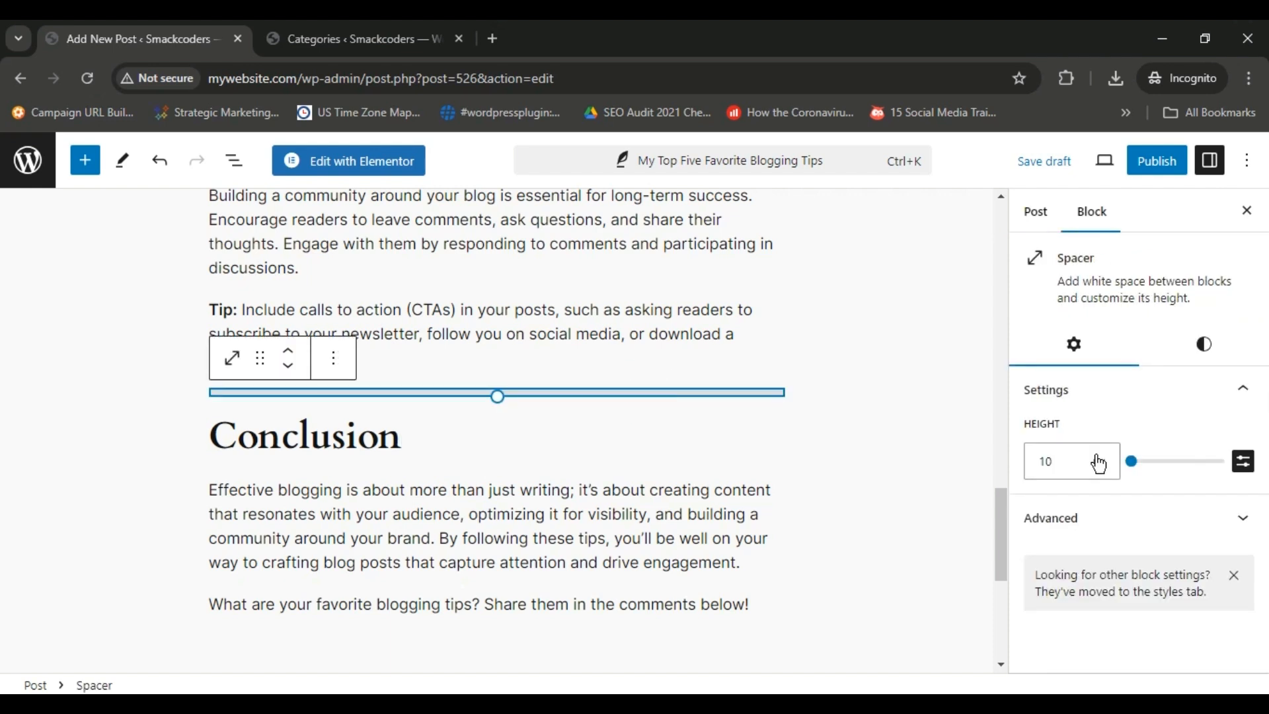
{"action": "left_click", "coordinate": [1076, 462]}
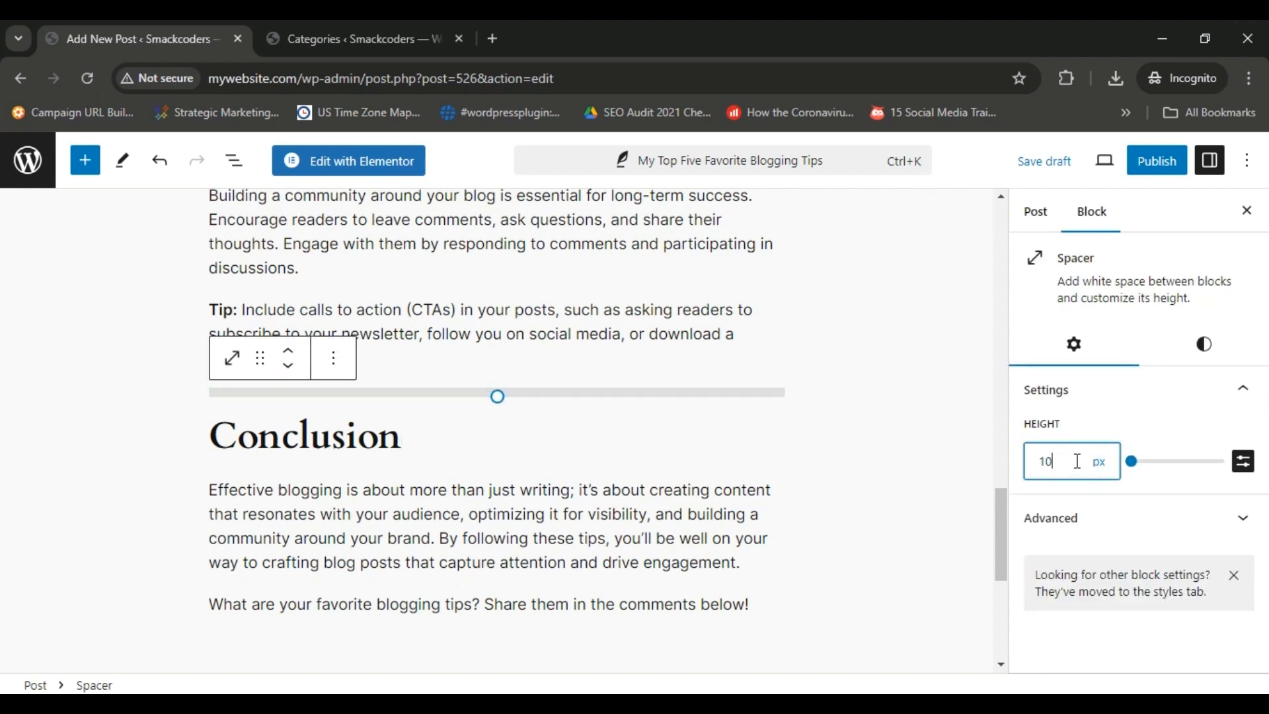
{"action": "left_click", "coordinate": [1152, 294]}
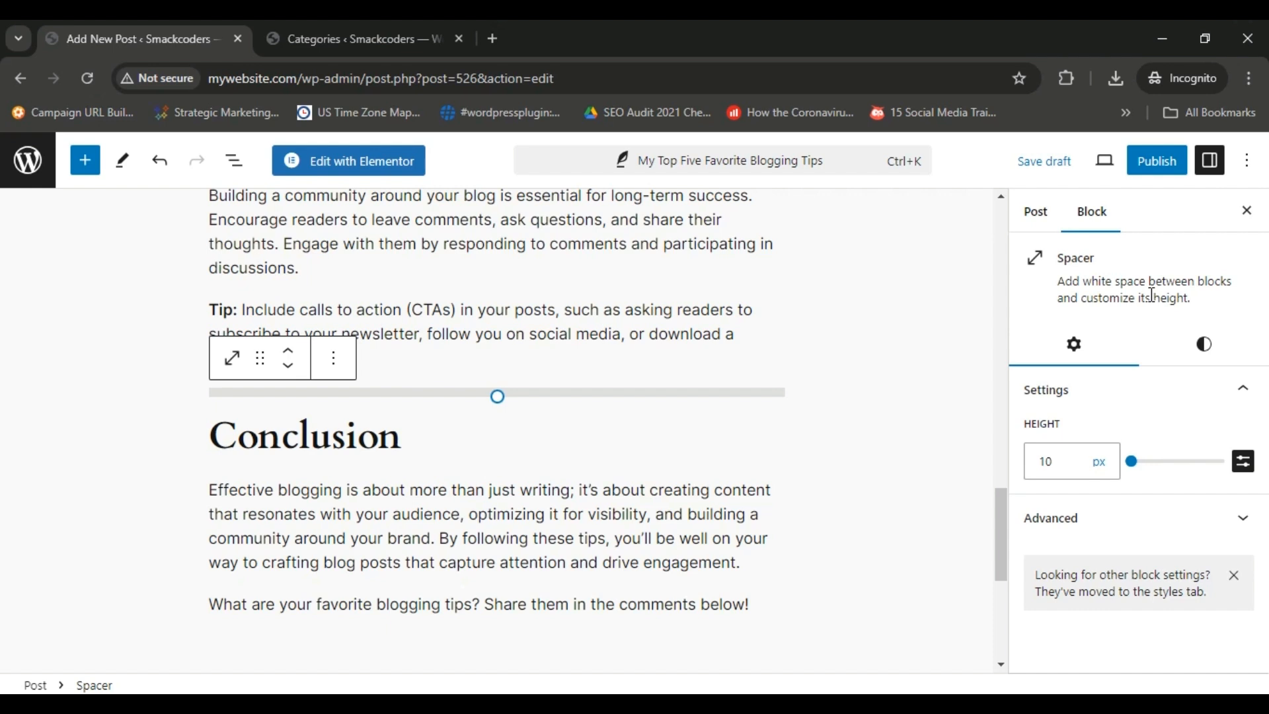
{"action": "left_click", "coordinate": [1029, 172]}
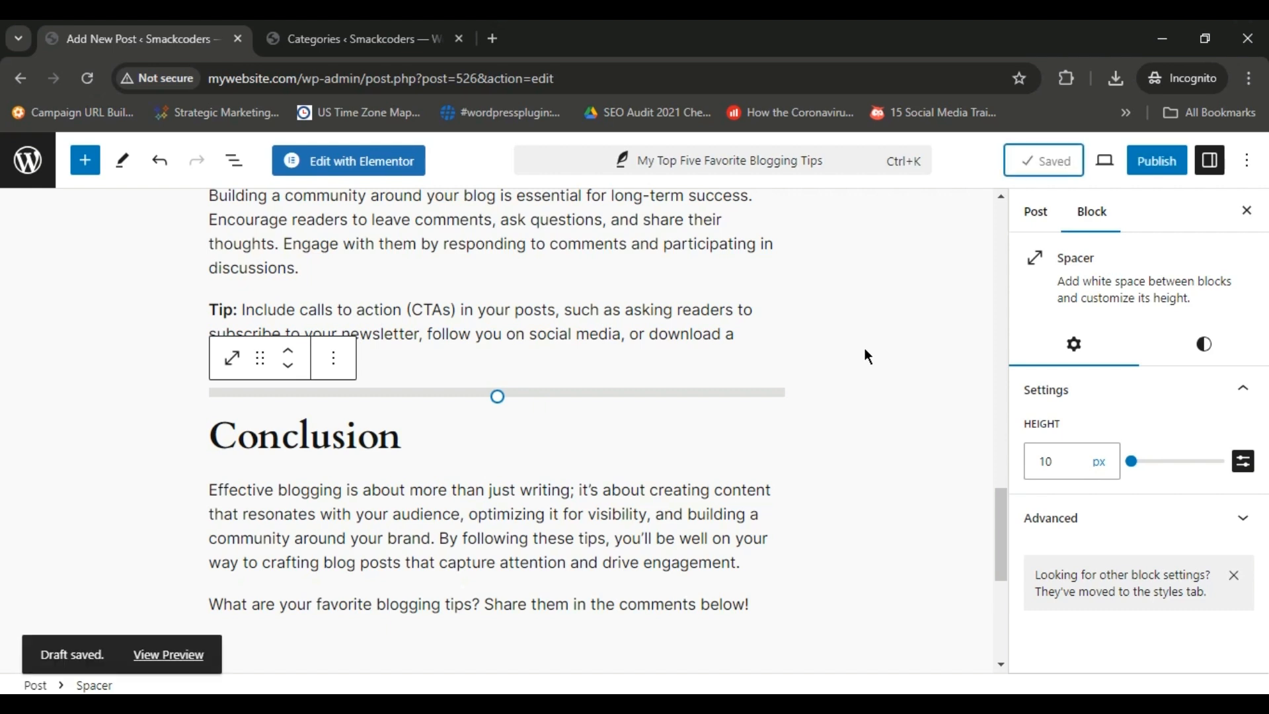
Add an empty block directly below the post title and make it an Image block.
{"action": "left_click_drag", "start_coordinate": [1001, 530], "coordinate": [1002, 243]}
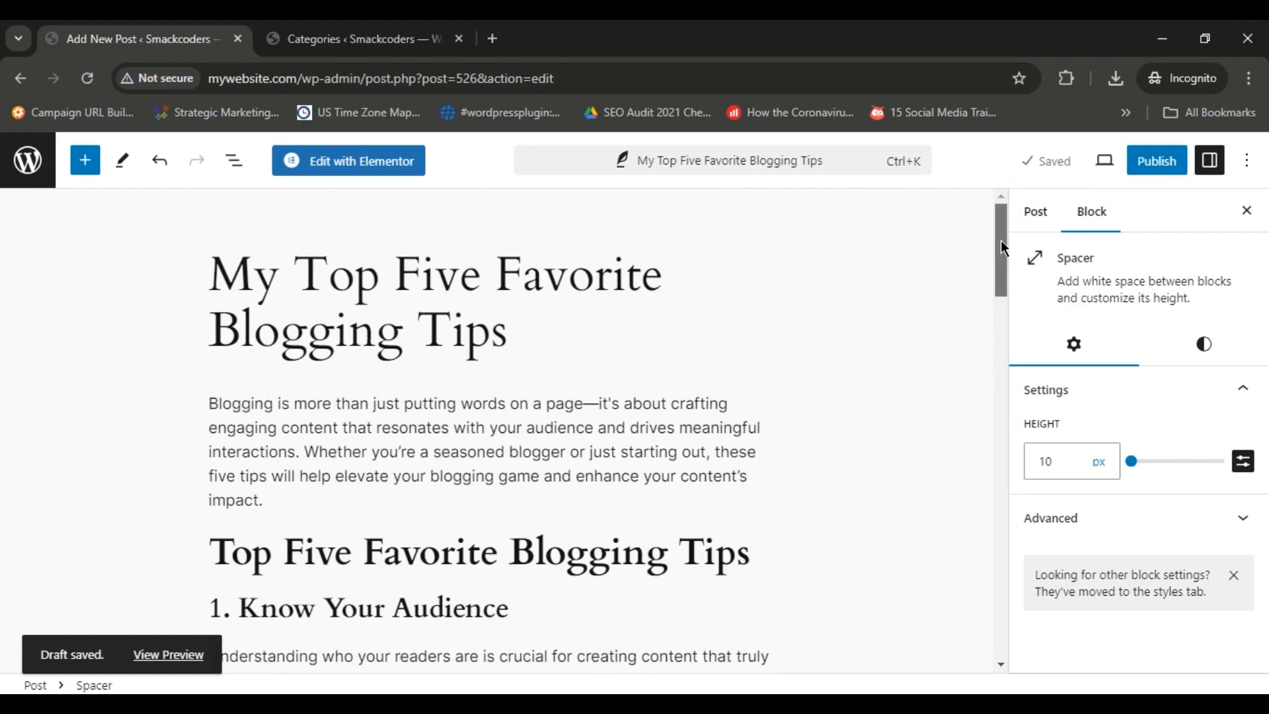
{"action": "left_click", "coordinate": [606, 340]}
{"action": "key", "text": "Return"}
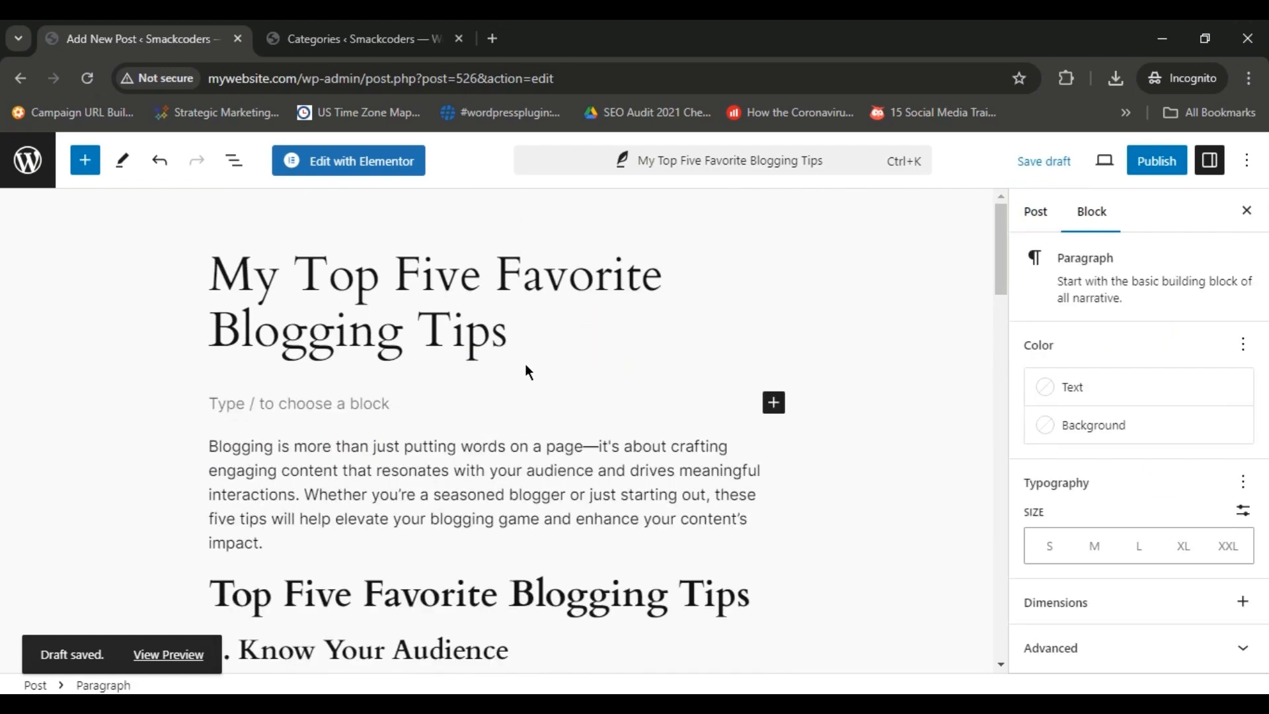
{"action": "left_click", "coordinate": [774, 403]}
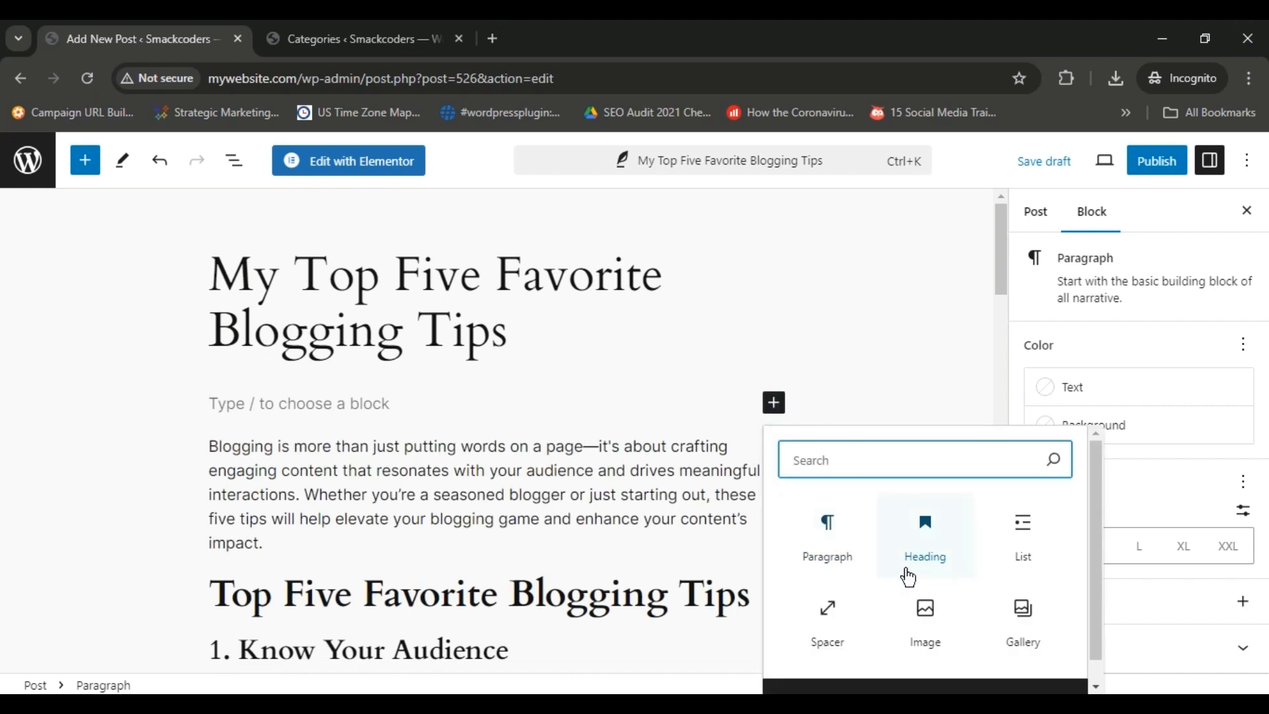
{"action": "left_click", "coordinate": [925, 624]}
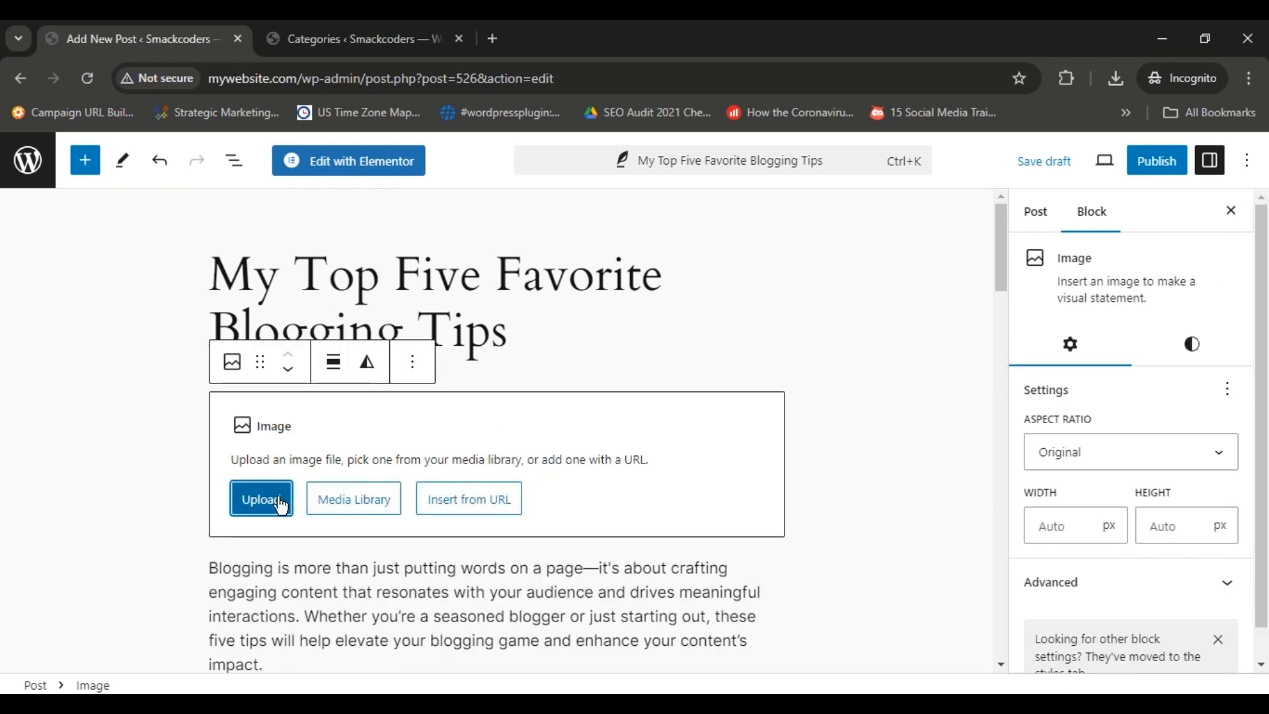
Fill the Image block with blogging-7308532_640.png from the Media Library.
{"action": "left_click", "coordinate": [356, 509]}
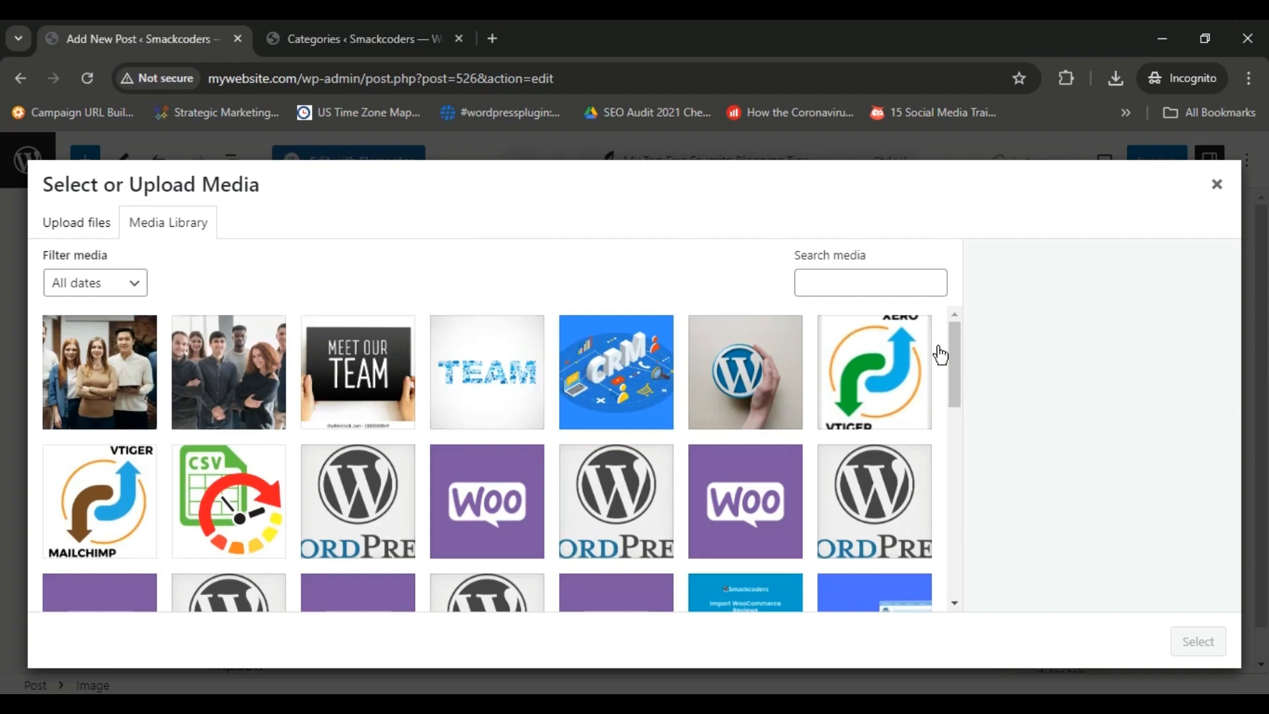
{"action": "left_click_drag", "start_coordinate": [953, 347], "coordinate": [973, 427]}
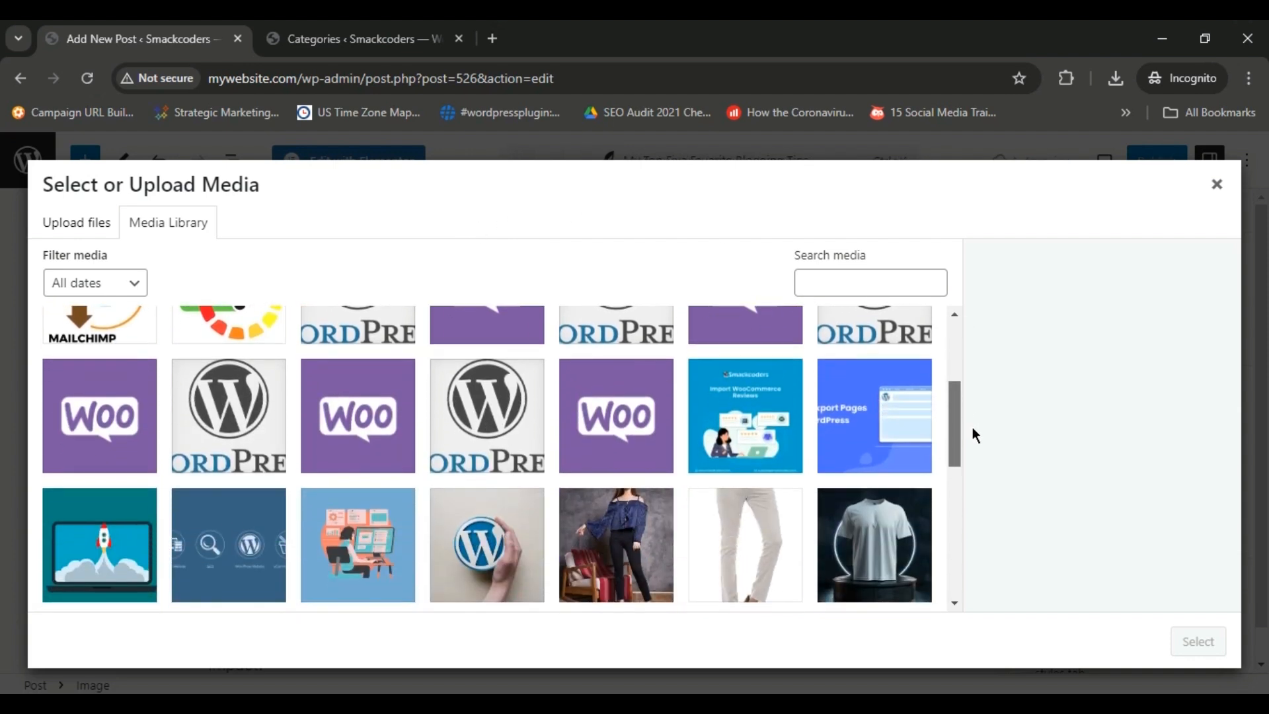
{"action": "left_click", "coordinate": [350, 458]}
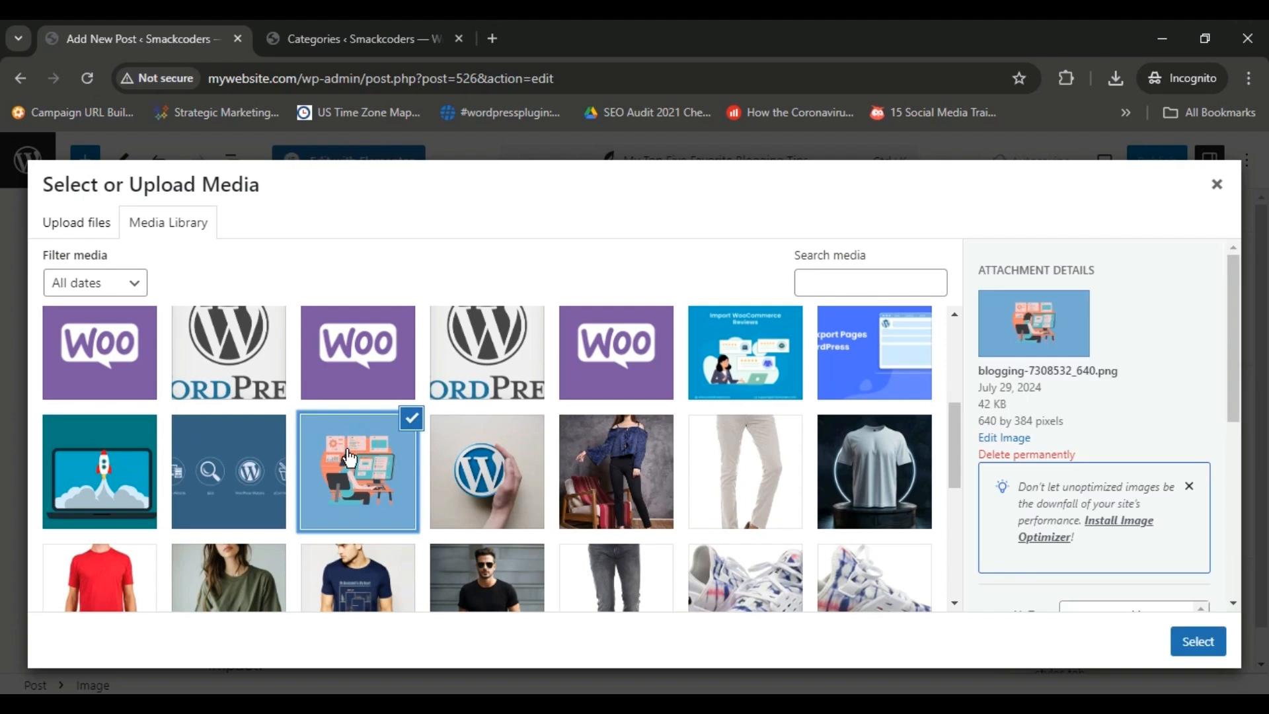
{"action": "left_click", "coordinate": [1204, 642]}
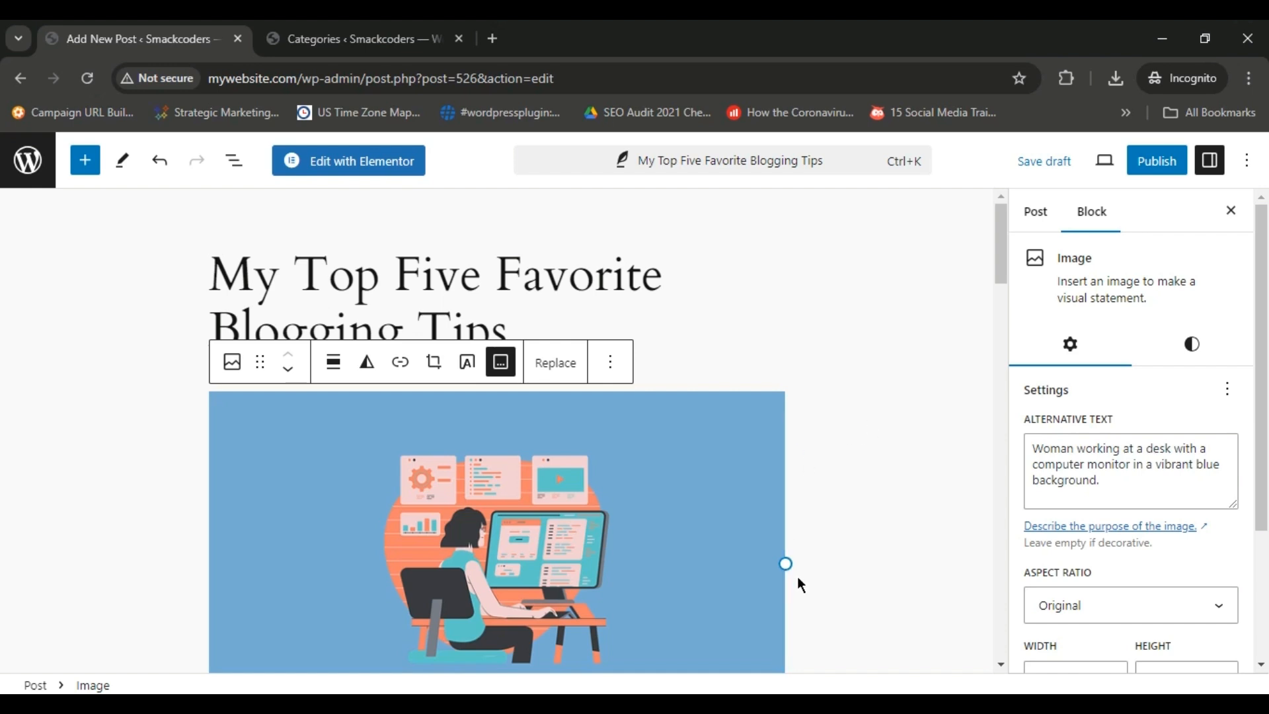
Extend the blogging image's caption to read "Modern Blogging Workspace - image caption".
{"action": "left_click_drag", "start_coordinate": [1006, 238], "coordinate": [1003, 263]}
{"action": "mouse_move", "coordinate": [785, 408]}
{"action": "left_mouse_down"}
{"action": "mouse_move", "coordinate": [702, 401]}
{"action": "mouse_move", "coordinate": [784, 399]}
{"action": "left_mouse_up"}
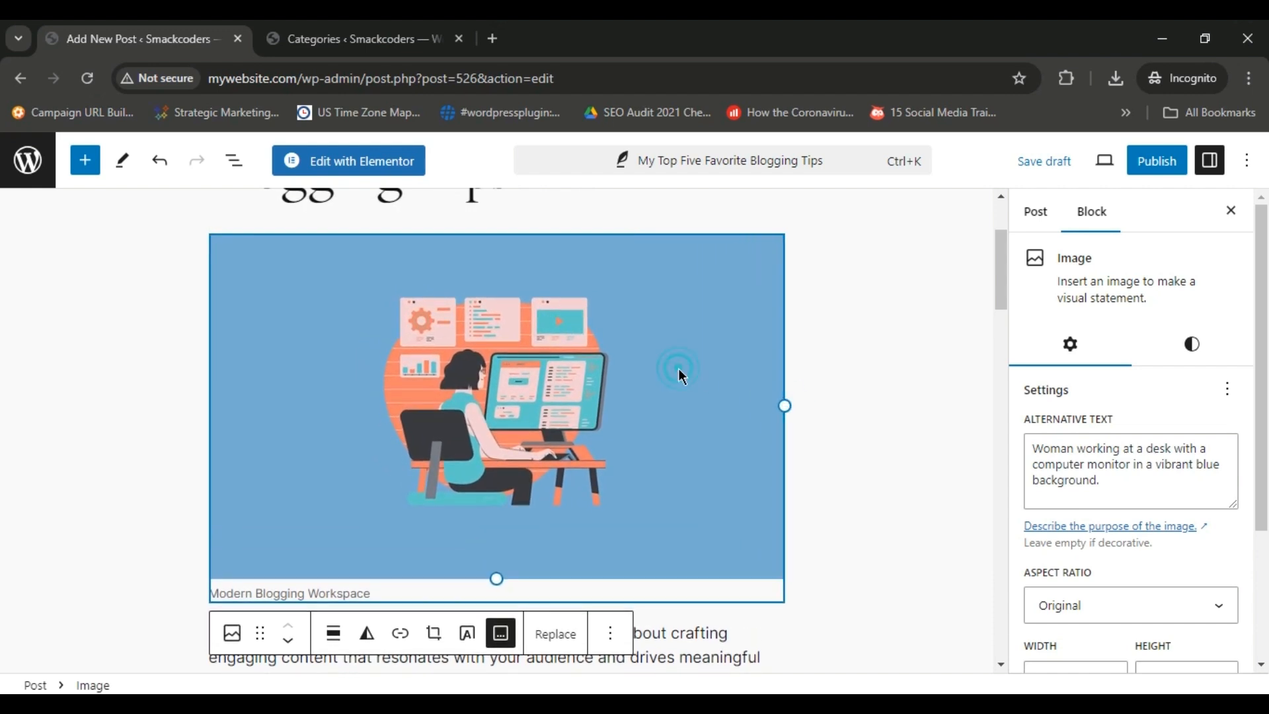
{"action": "left_click", "coordinate": [400, 633]}
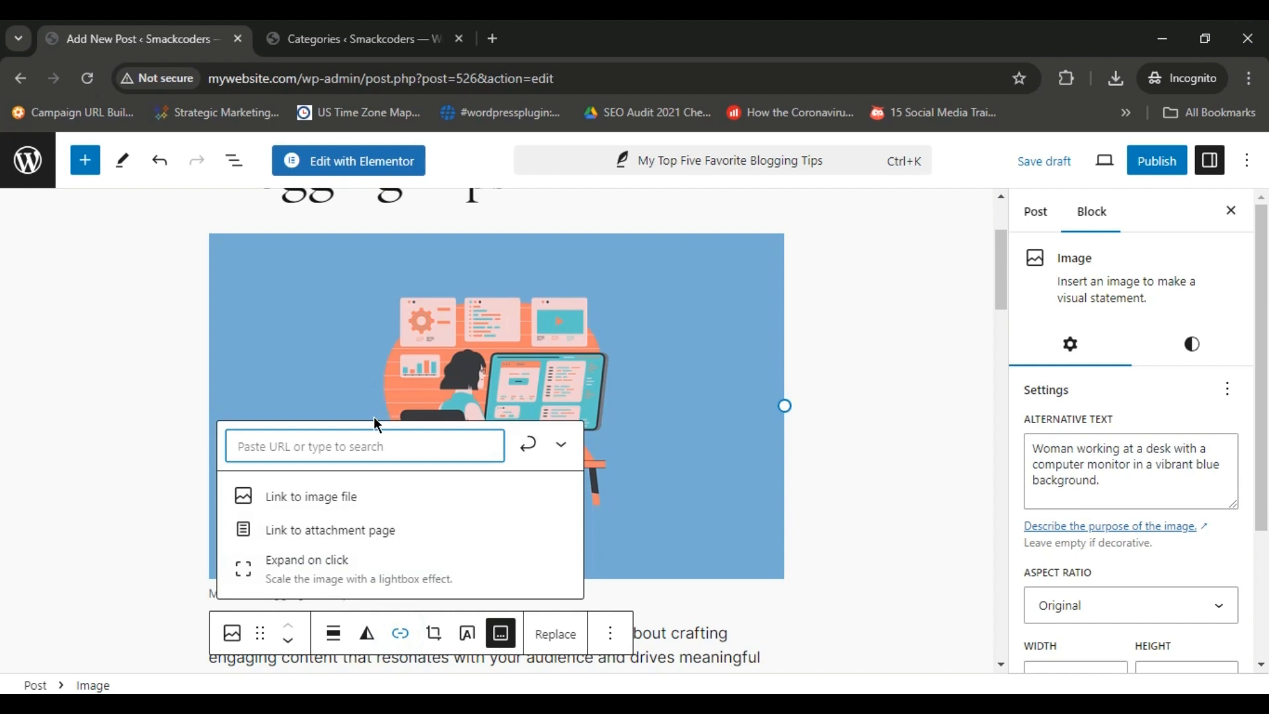
{"action": "left_click", "coordinate": [610, 589]}
{"action": "left_click", "coordinate": [414, 593]}
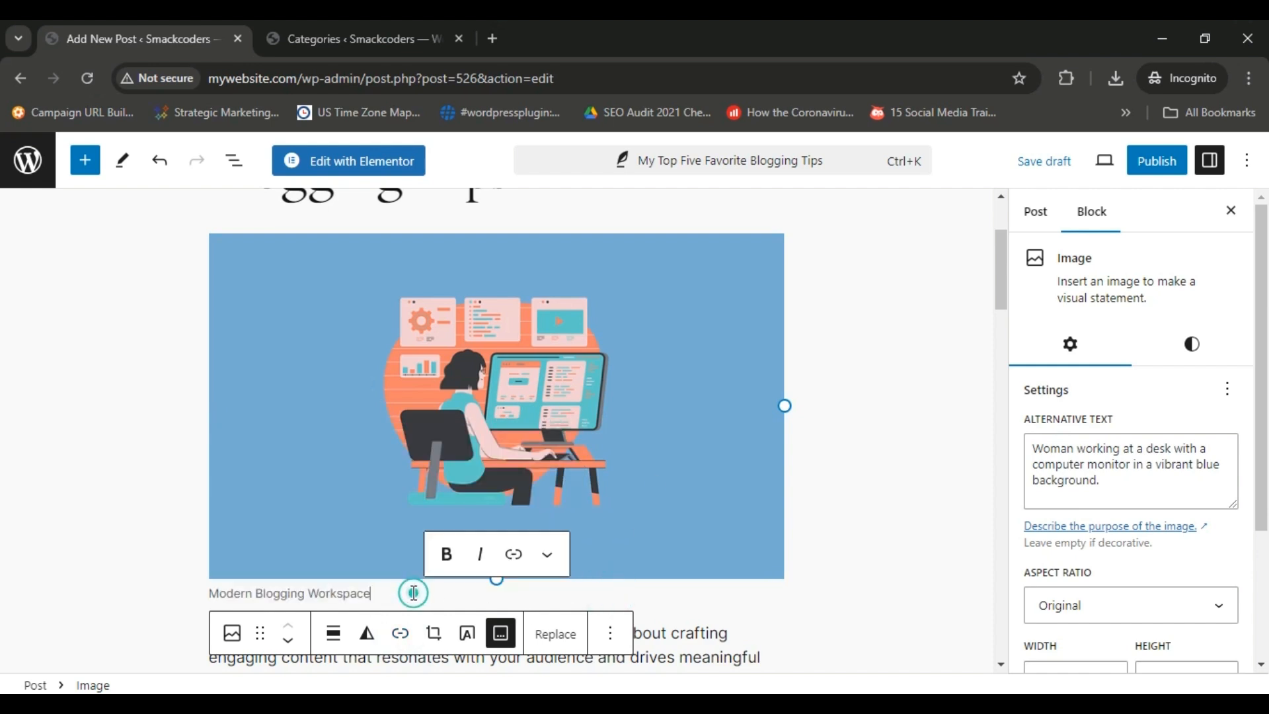
{"action": "type", "text": "- image caption"}
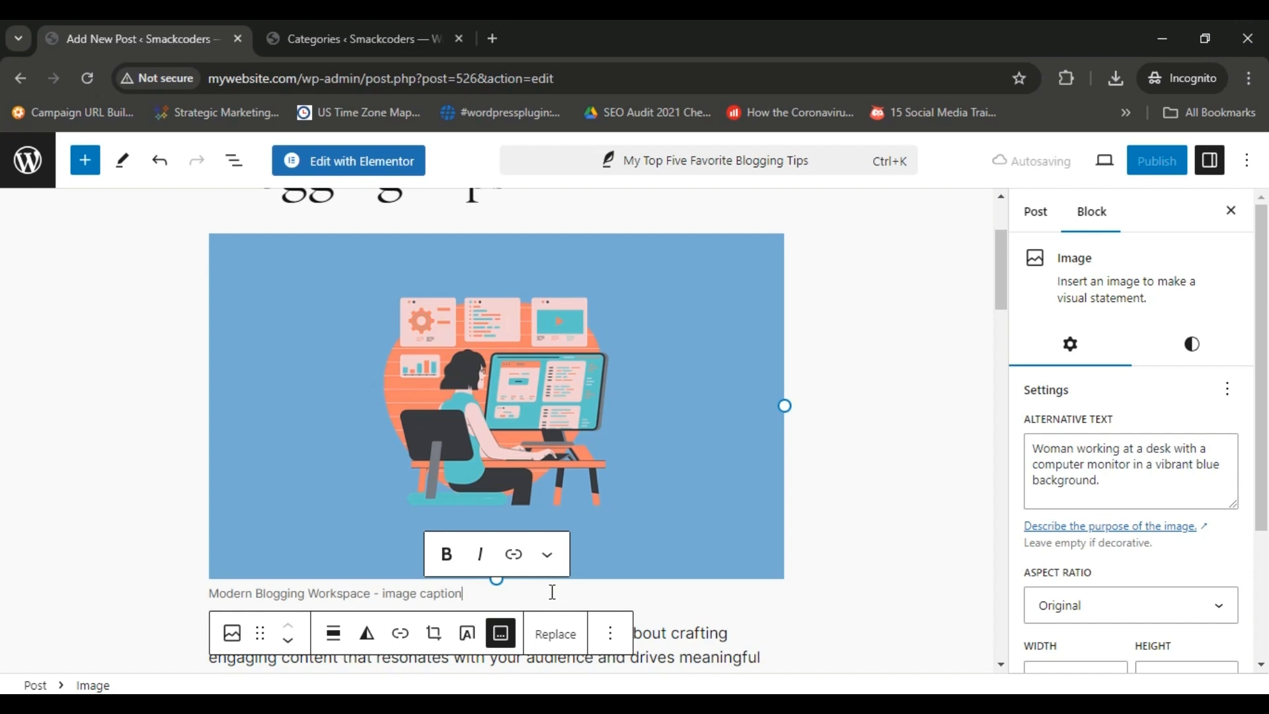
Set blogging-7308532_640.png from the Media Library as the post's featured image.
{"action": "left_click", "coordinate": [1048, 223]}
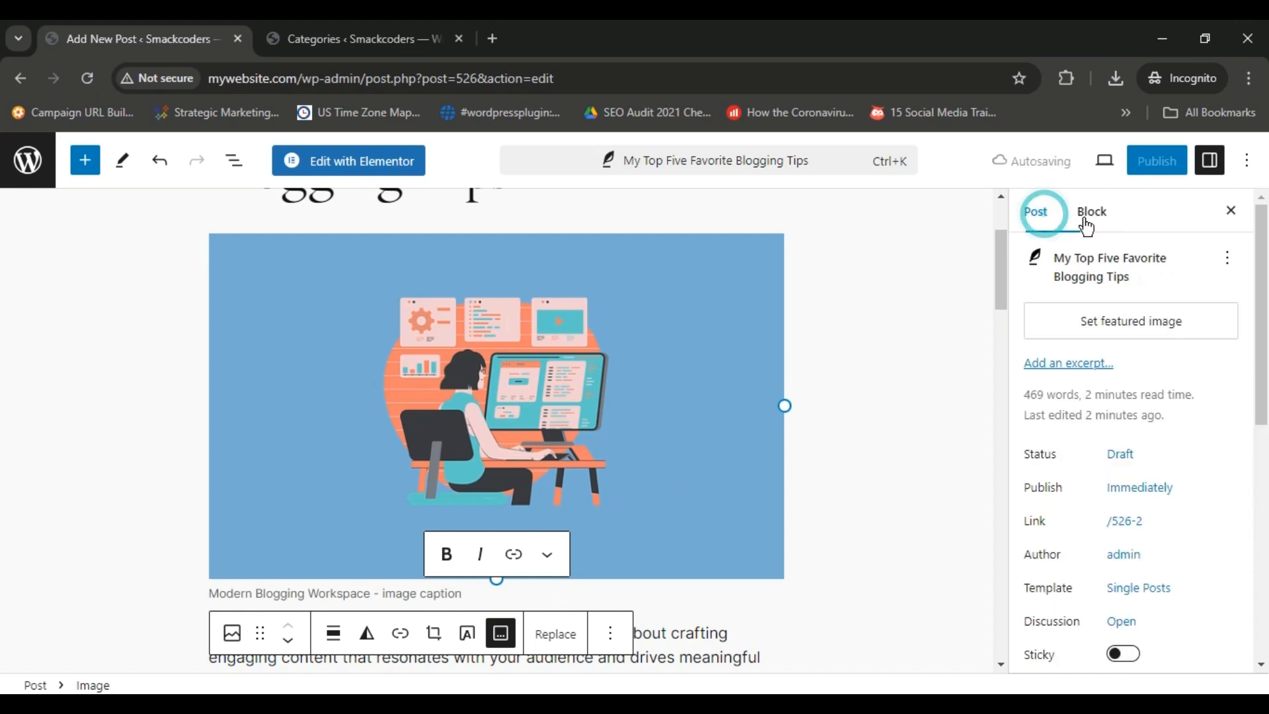
{"action": "left_click", "coordinate": [1111, 328]}
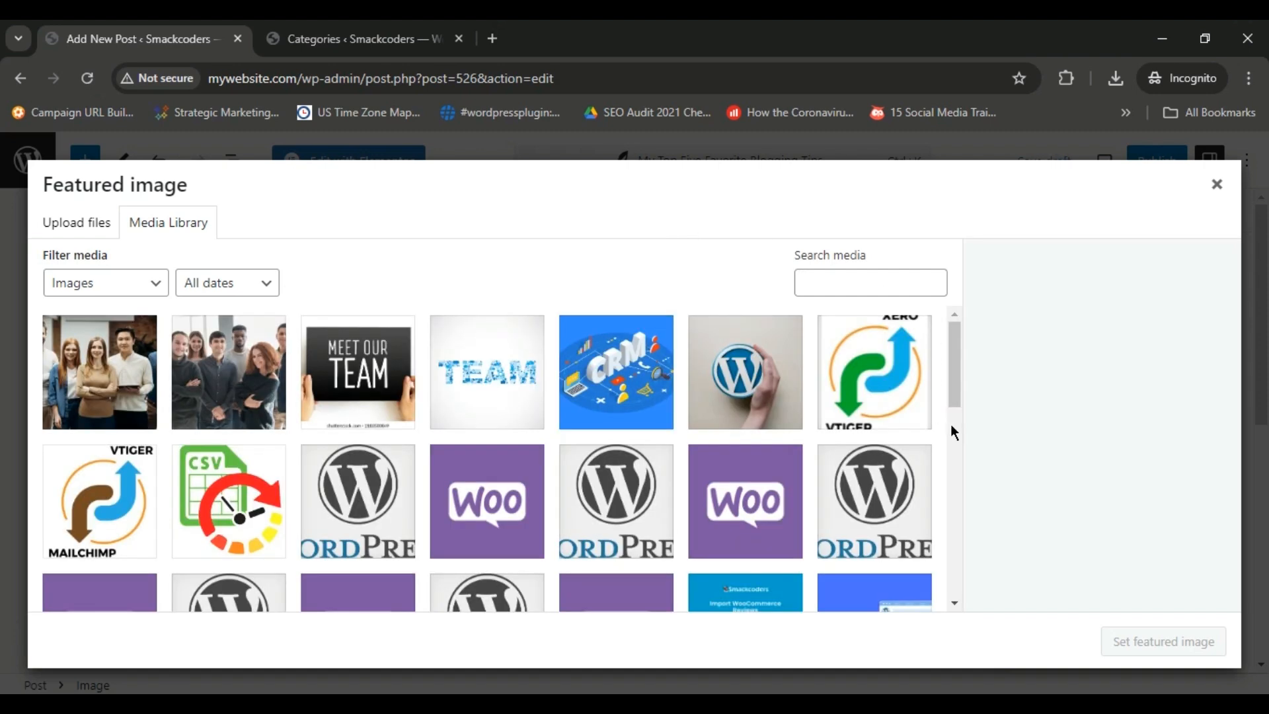
{"action": "left_click", "coordinate": [954, 431]}
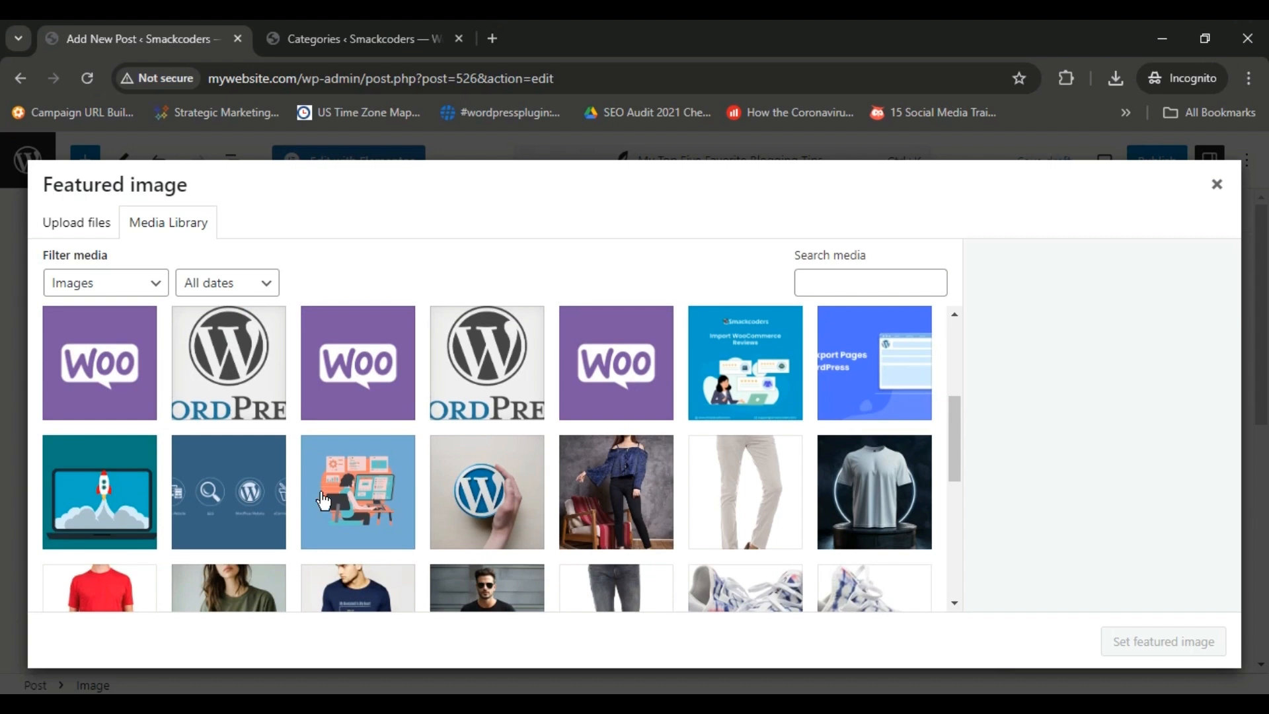
{"action": "left_click", "coordinate": [375, 492]}
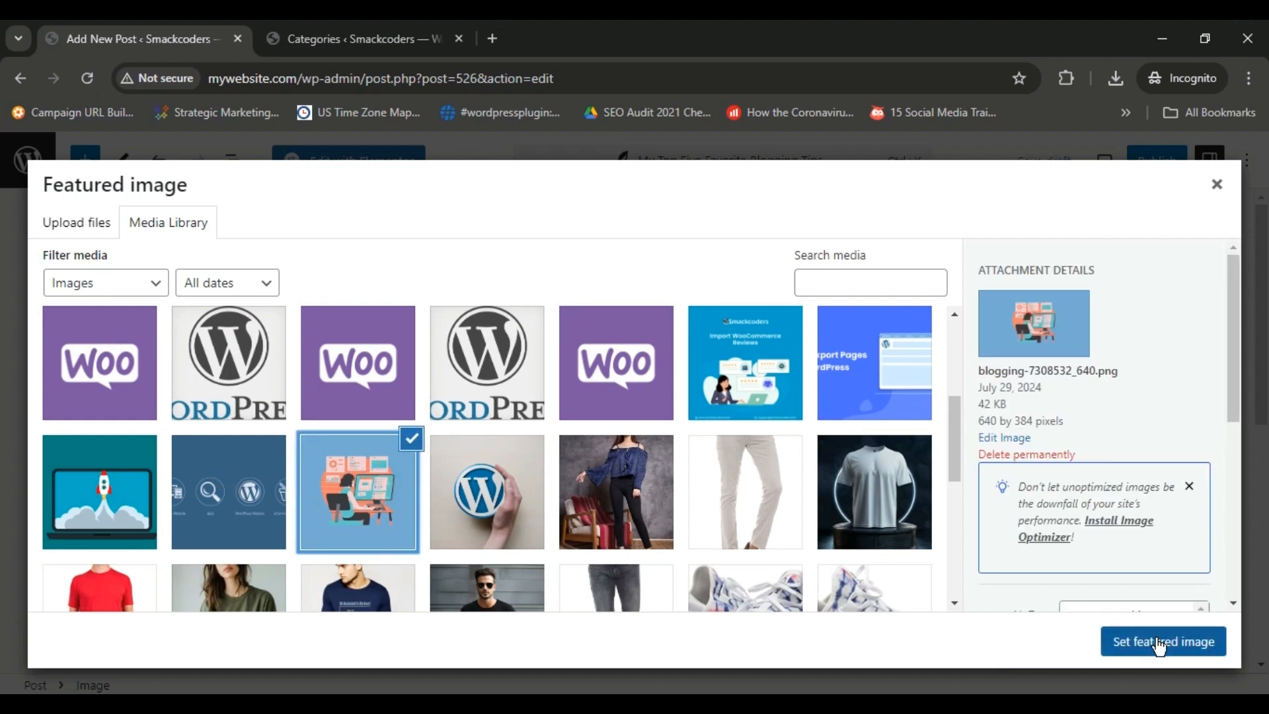
{"action": "left_click", "coordinate": [1159, 642]}
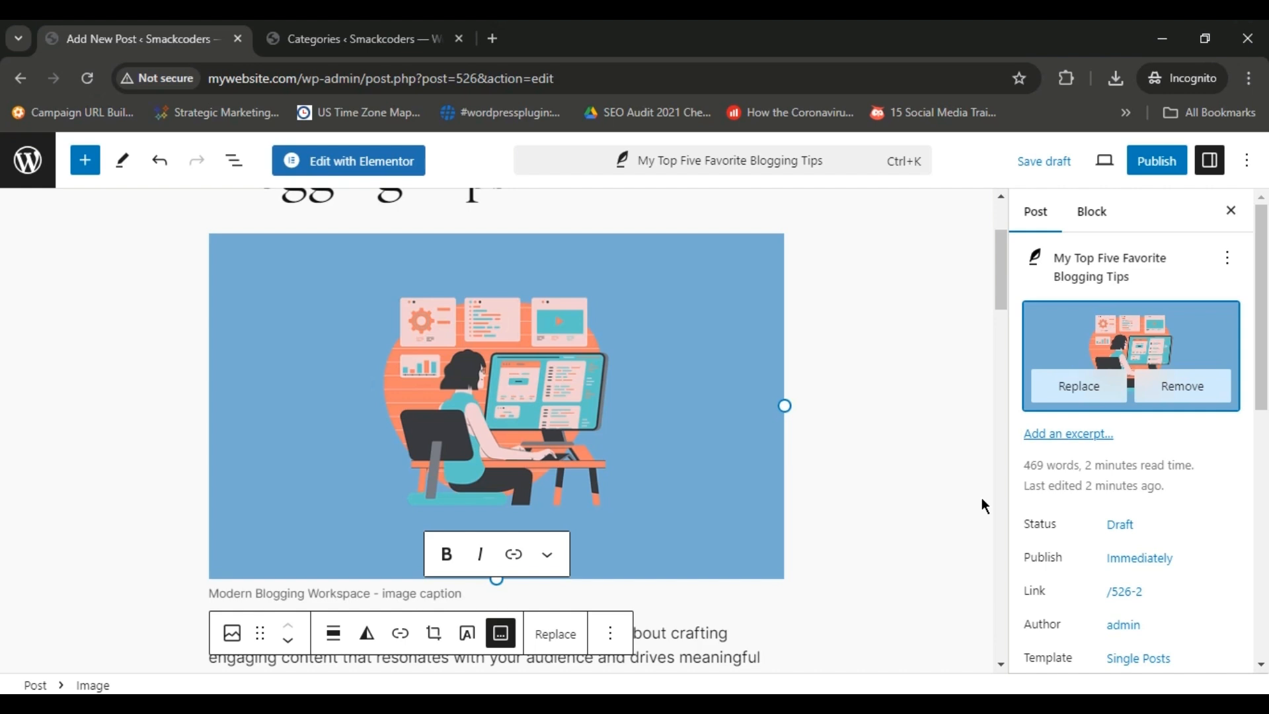
Create a new post category named Writing without a parent category.
{"action": "left_click_drag", "start_coordinate": [1266, 319], "coordinate": [1264, 601]}
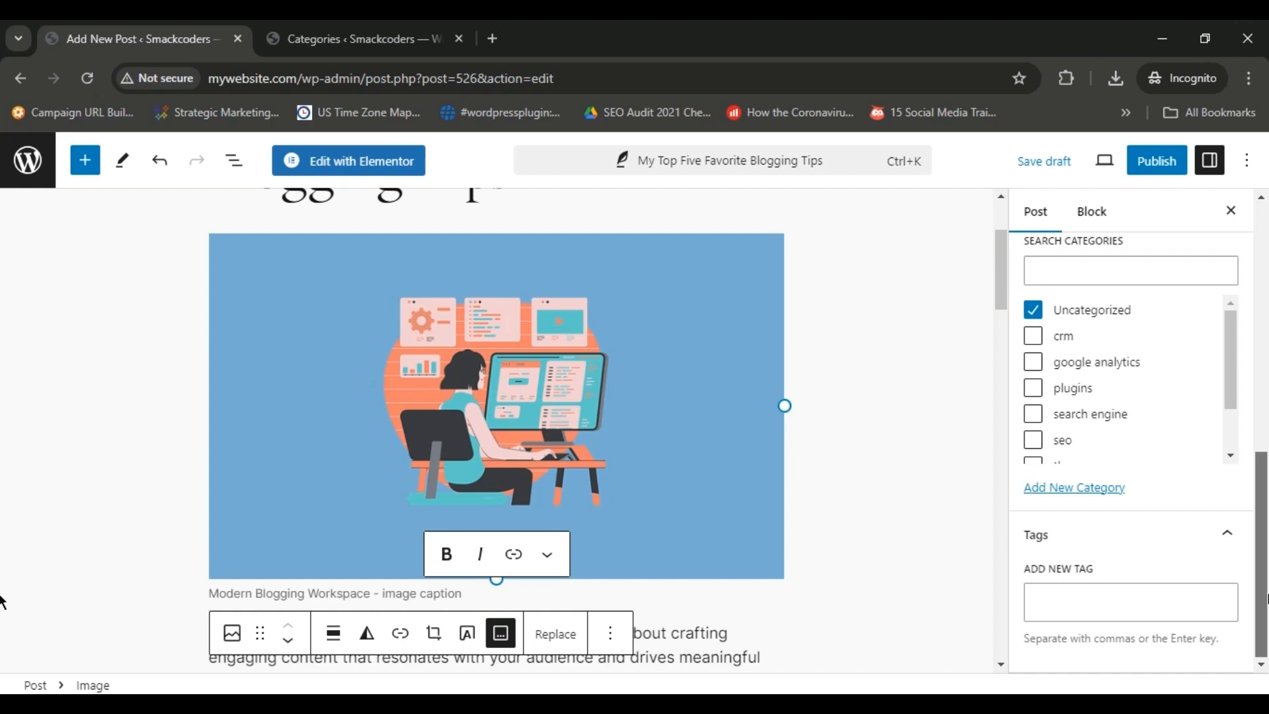
{"action": "left_click", "coordinate": [1077, 489]}
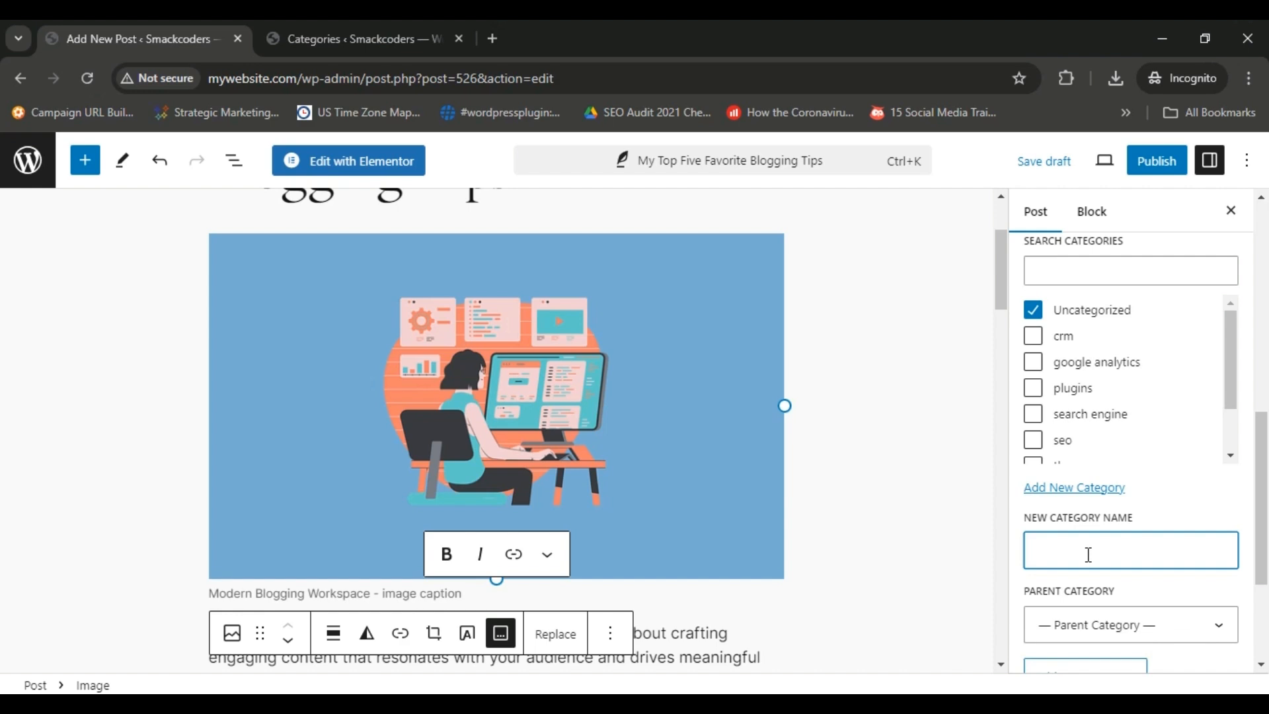
{"action": "type", "text": "Writing"}
{"action": "scroll", "coordinate": [1099, 578], "scroll_direction": "down", "scroll_amount": 2}
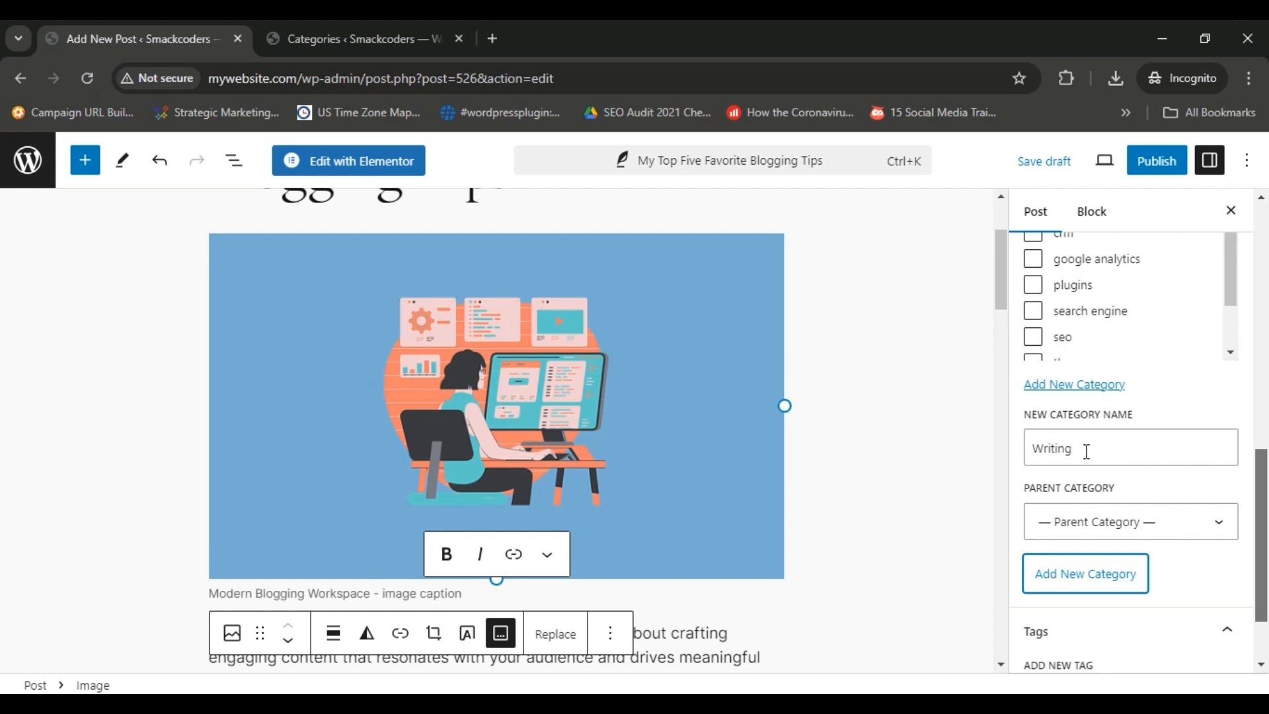
Create a new post category named Marketing without a parent category.
{"action": "scroll", "coordinate": [1098, 440], "scroll_direction": "down", "scroll_amount": 1}
{"action": "left_click", "coordinate": [1138, 406]}
{"action": "type", "text": "Marketing"}
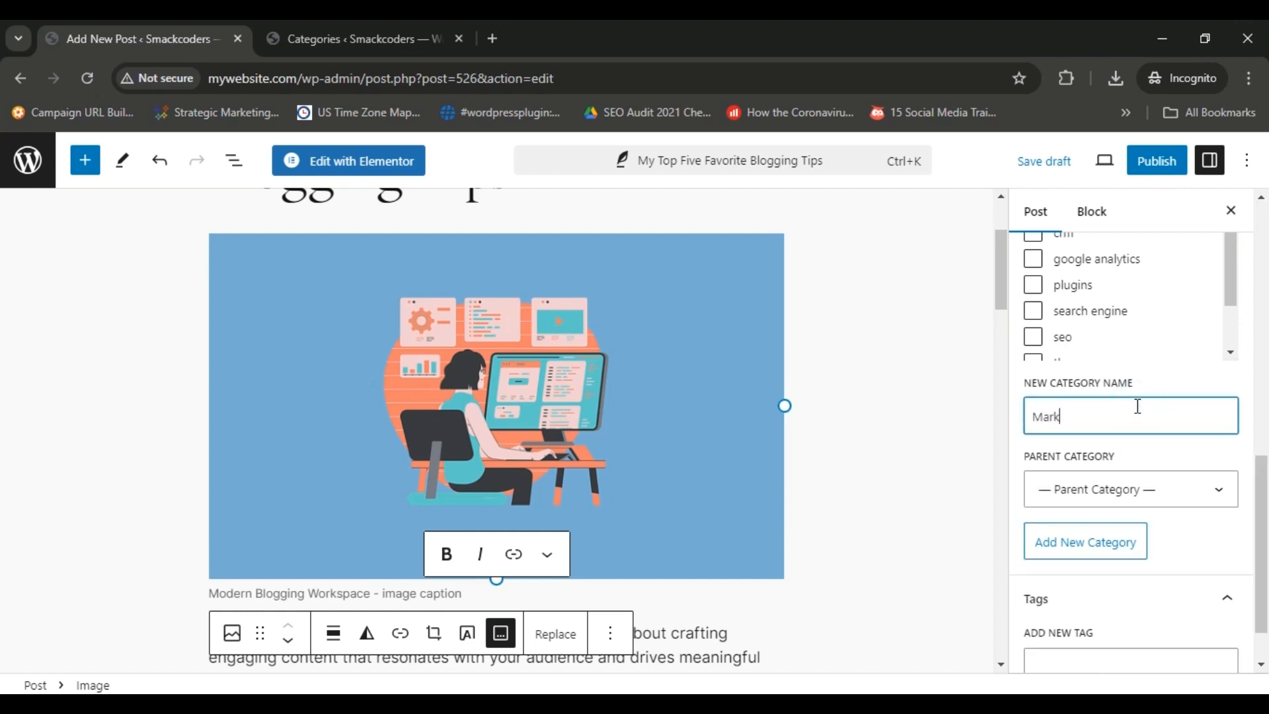
{"action": "scroll", "coordinate": [1137, 406], "scroll_direction": "up", "scroll_amount": 1}
{"action": "left_click", "coordinate": [1086, 580]}
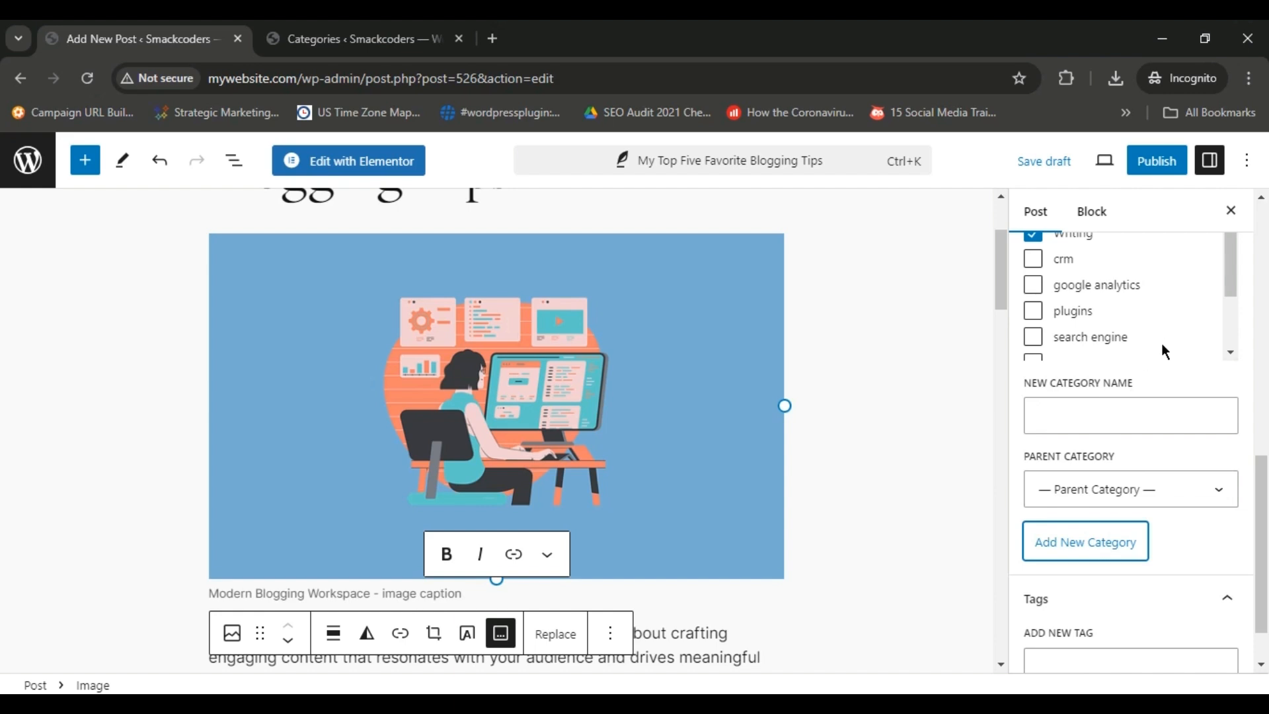
Try to add a new top-level category named SEO to the post.
{"action": "left_click", "coordinate": [1152, 500]}
{"action": "type", "text": "SEO"}
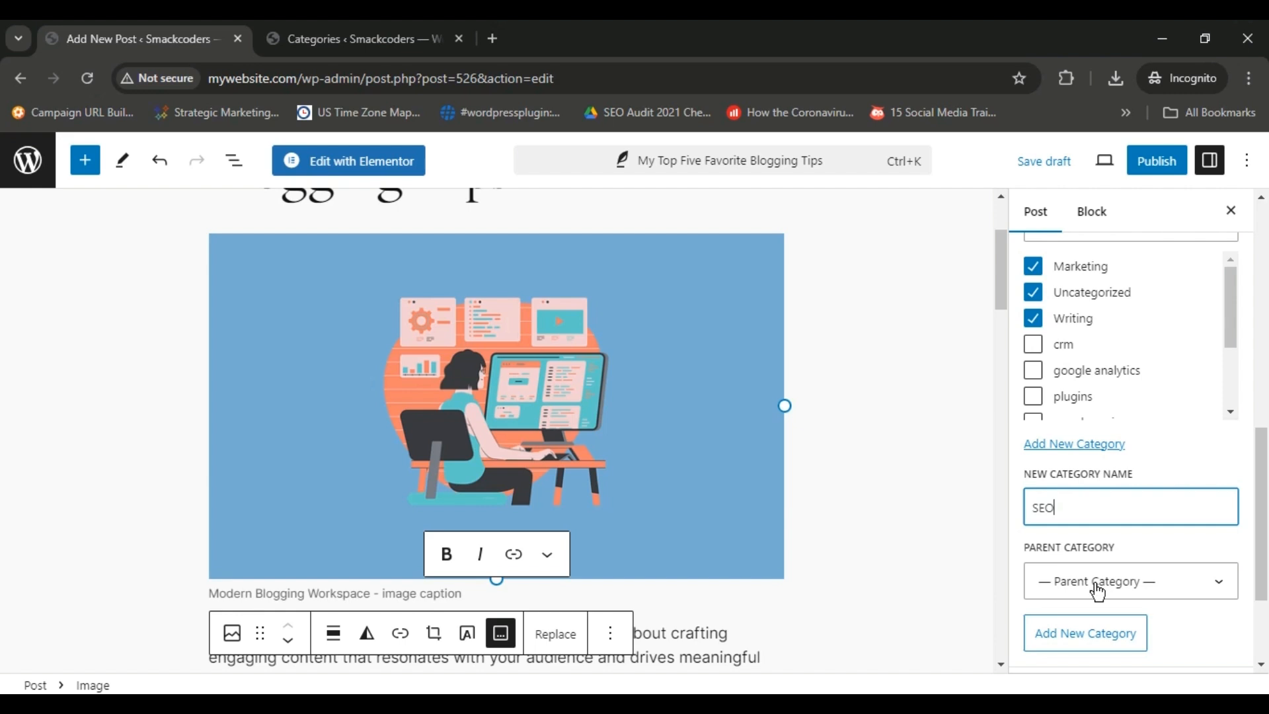
{"action": "left_click", "coordinate": [1098, 632]}
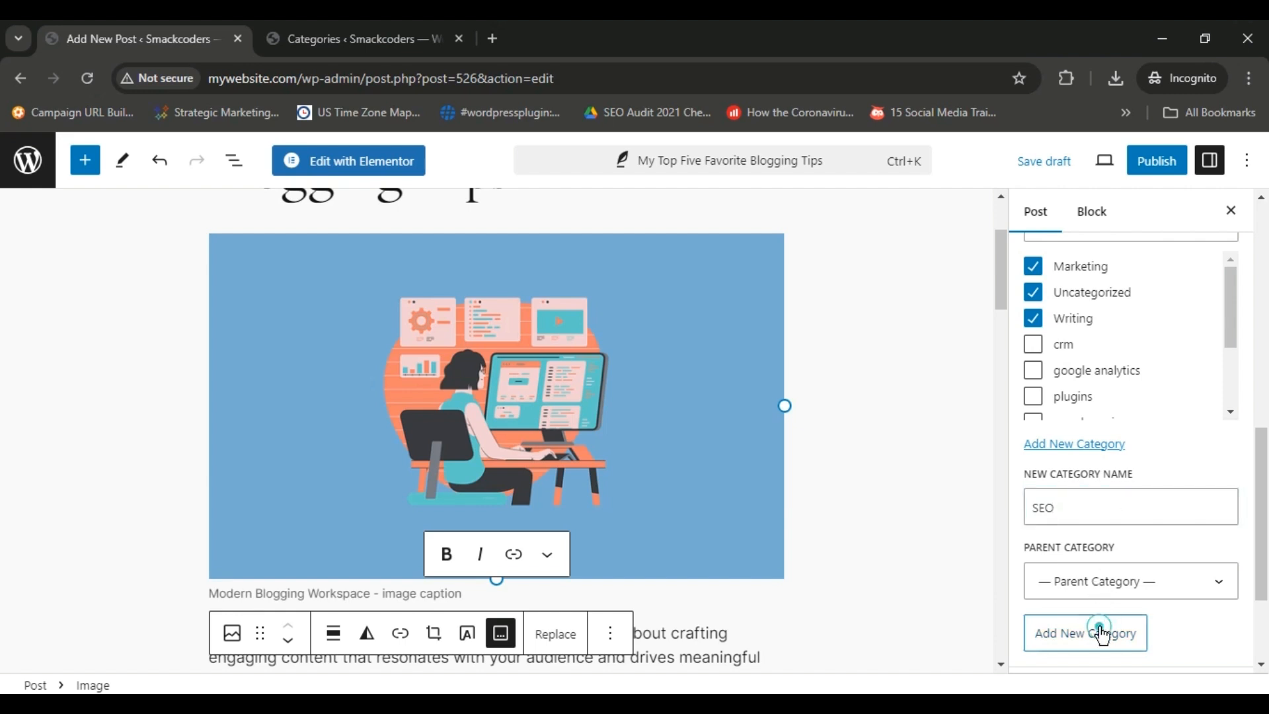
Create a new category named On-page SEO with seo as its parent category.
{"action": "left_click", "coordinate": [1155, 514]}
{"action": "type", "text": "On"}
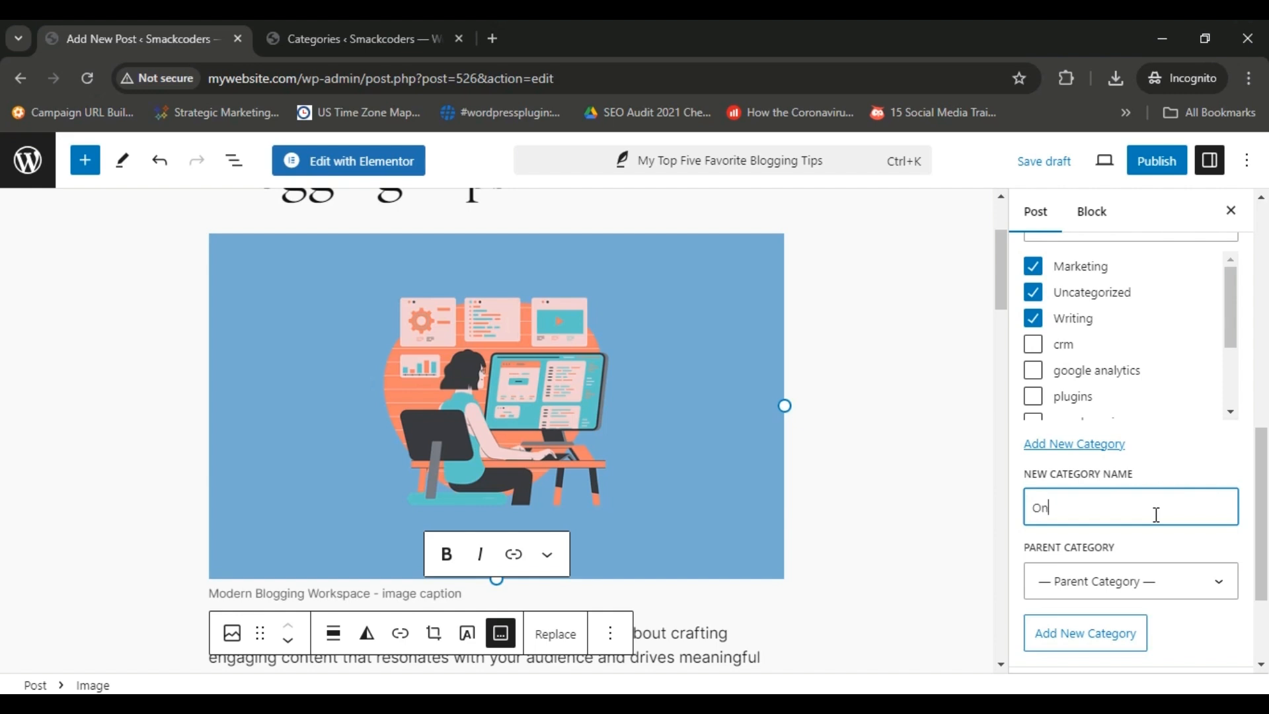
{"action": "type", "text": "-page SEO"}
{"action": "left_click", "coordinate": [1141, 594]}
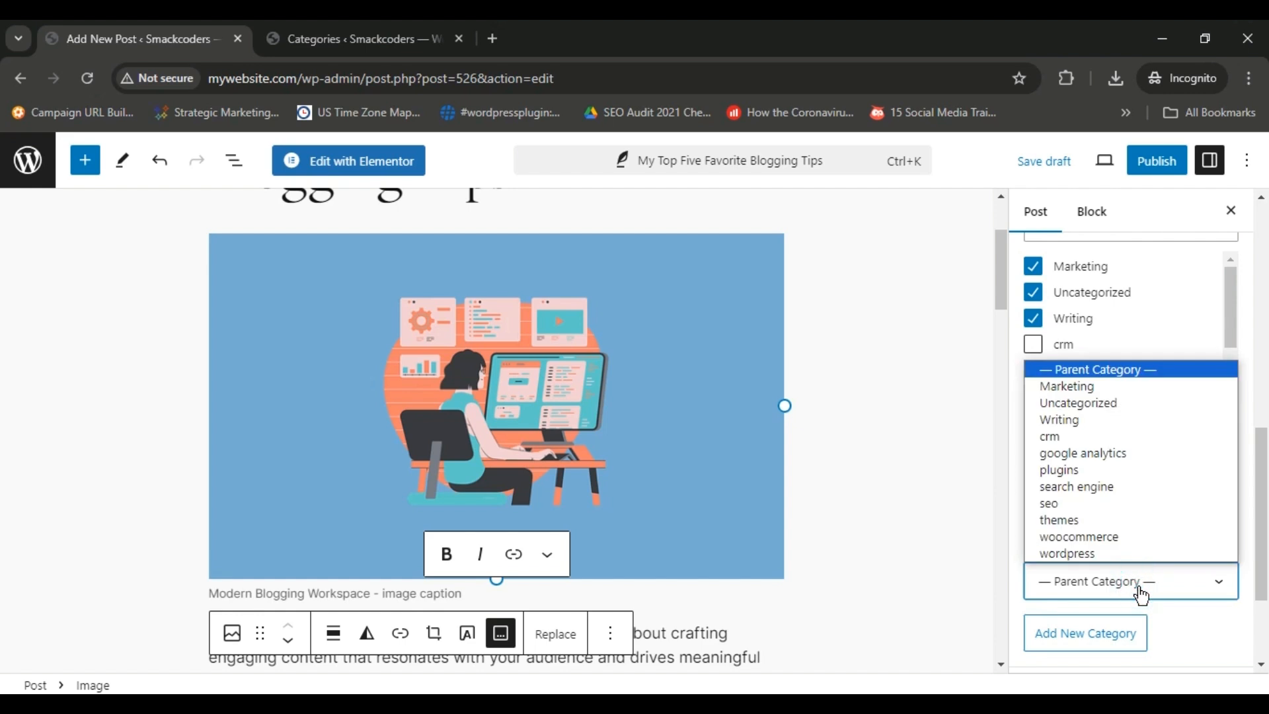
{"action": "left_click", "coordinate": [1128, 505]}
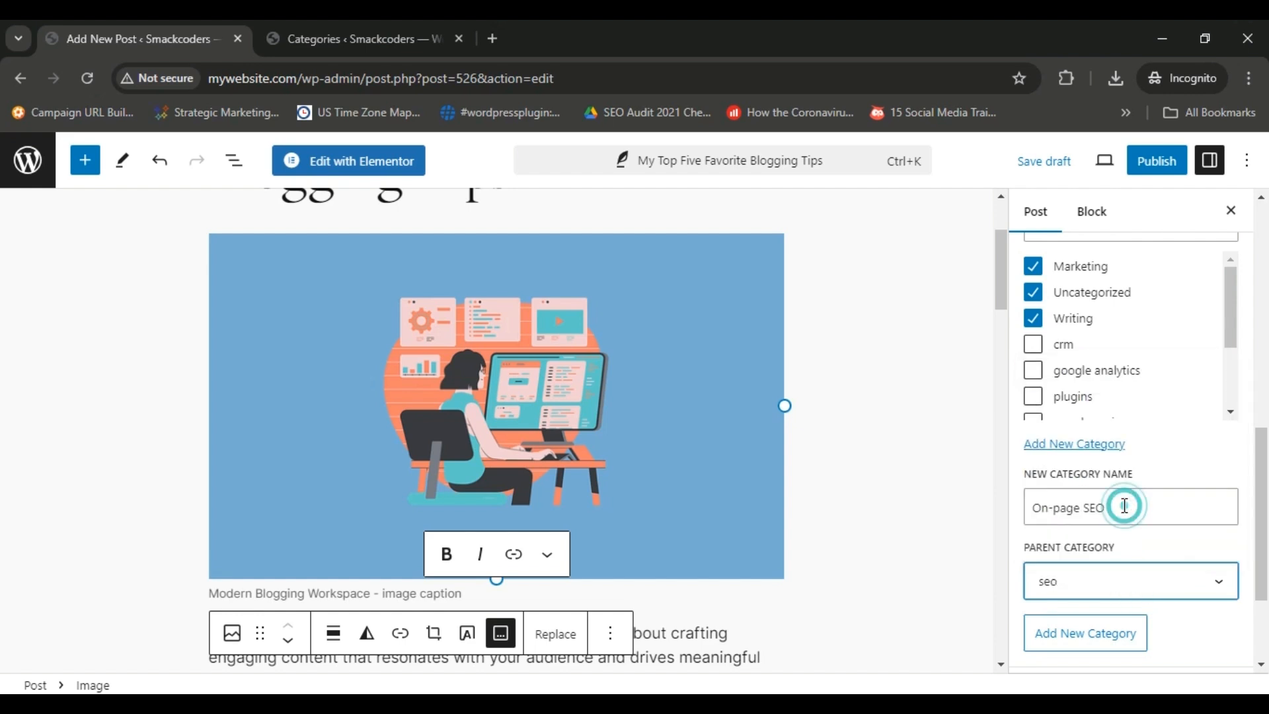
{"action": "left_click", "coordinate": [1118, 633]}
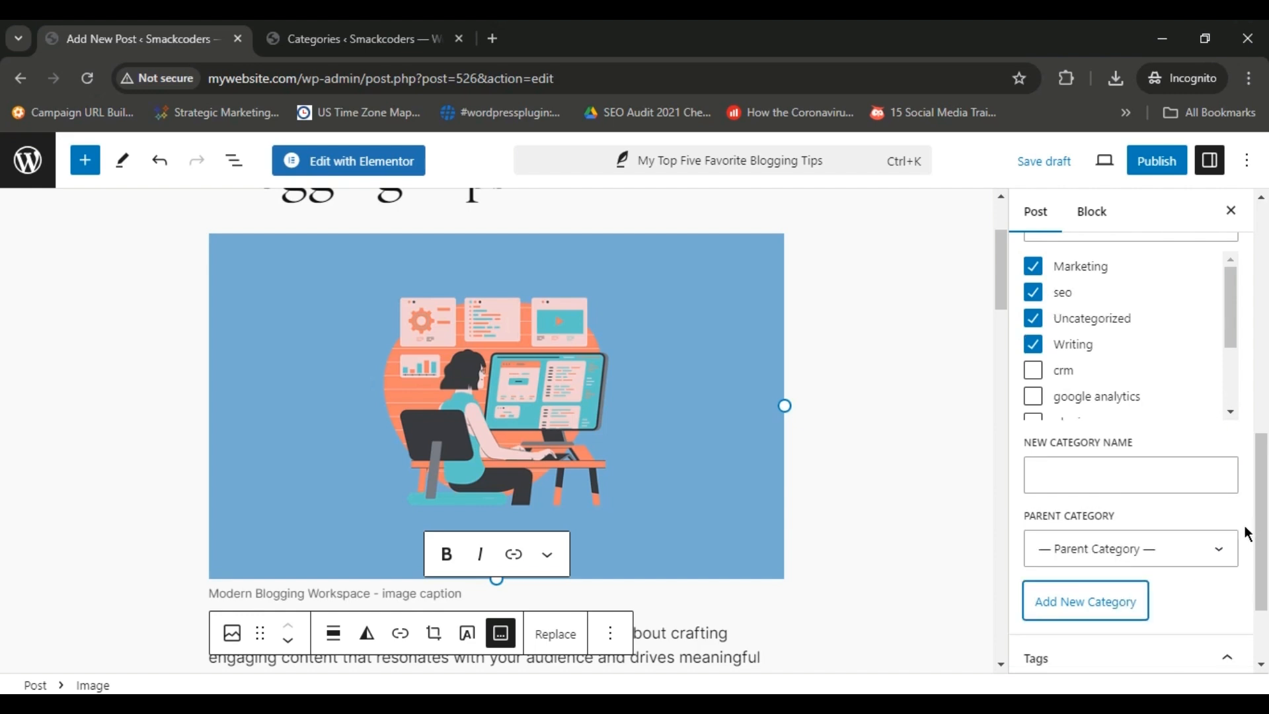
{"action": "left_click_drag", "start_coordinate": [1232, 322], "coordinate": [1227, 290]}
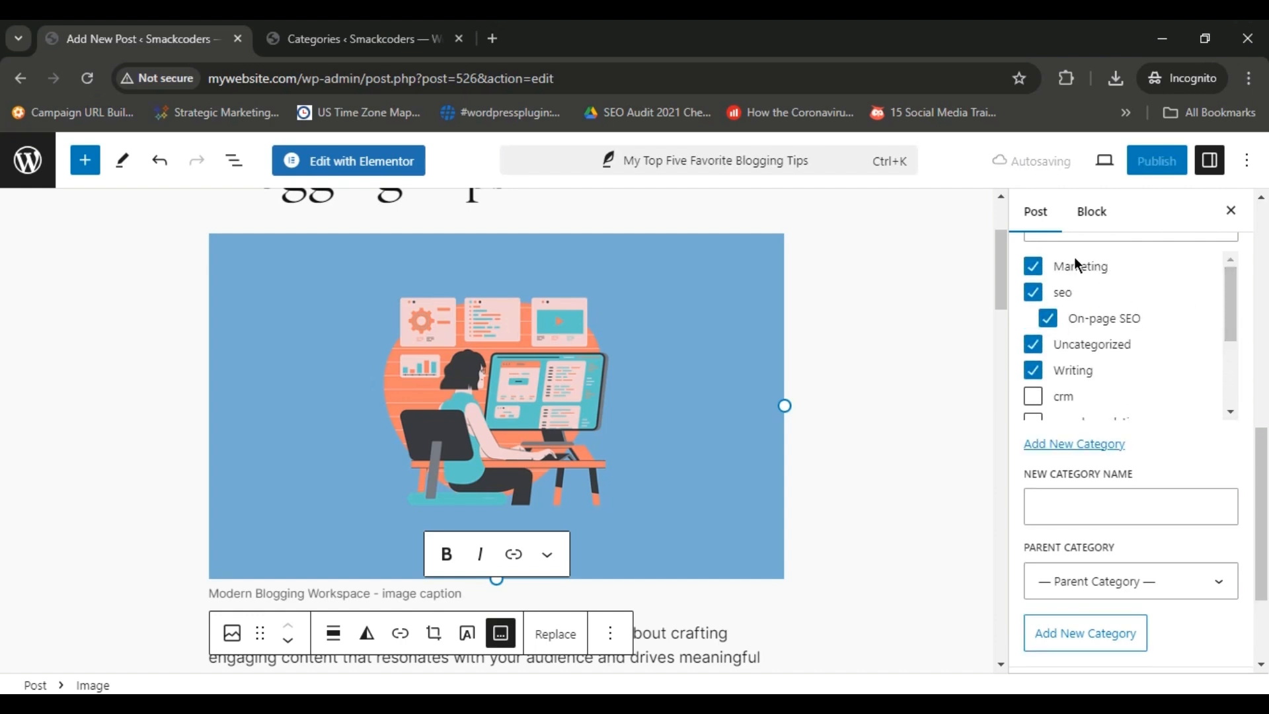
Remove the post from the Uncategorized, seo, On-page SEO and Marketing categories.
{"action": "left_click", "coordinate": [1033, 345]}
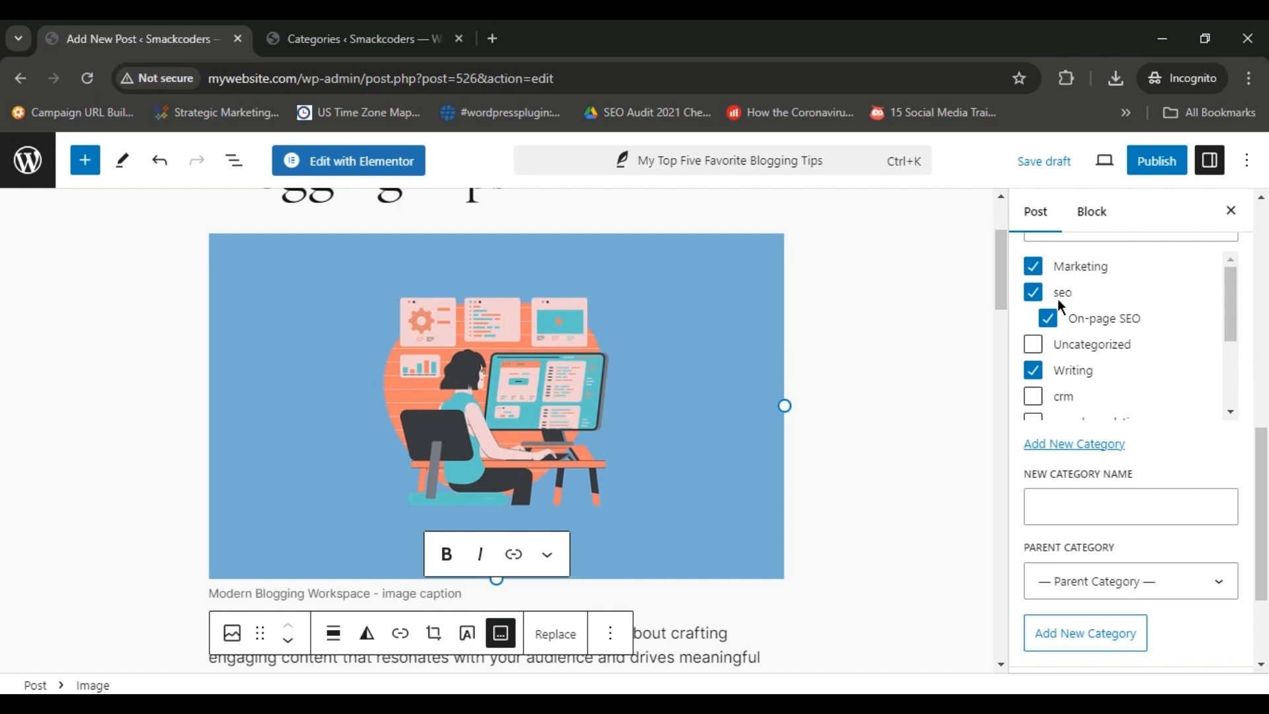
{"action": "left_click", "coordinate": [1035, 292]}
{"action": "left_click", "coordinate": [1048, 318]}
{"action": "left_click", "coordinate": [1034, 268]}
{"action": "left_click", "coordinate": [1243, 324]}
Add the tag "blog tips" to the post.
{"action": "scroll", "coordinate": [1237, 436], "scroll_direction": "down", "scroll_amount": 3}
{"action": "left_click", "coordinate": [1148, 589]}
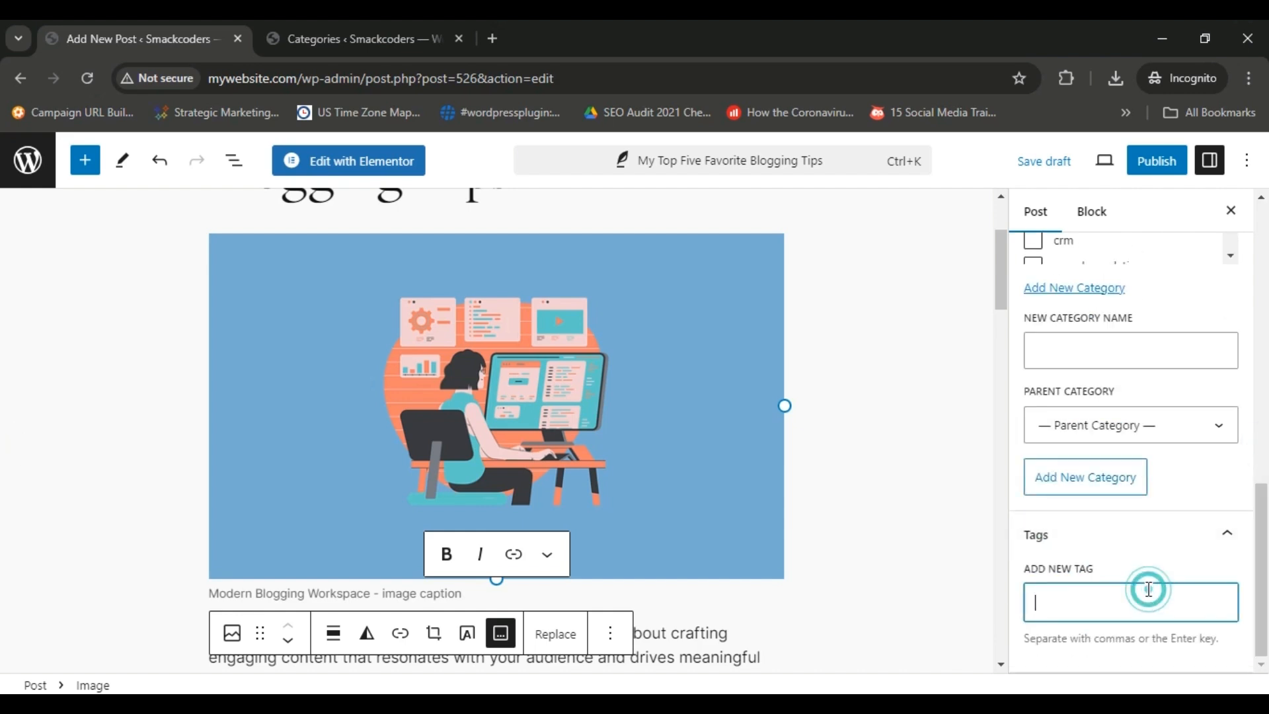
{"action": "type", "text": "blog tips"}
{"action": "key", "text": "Return"}
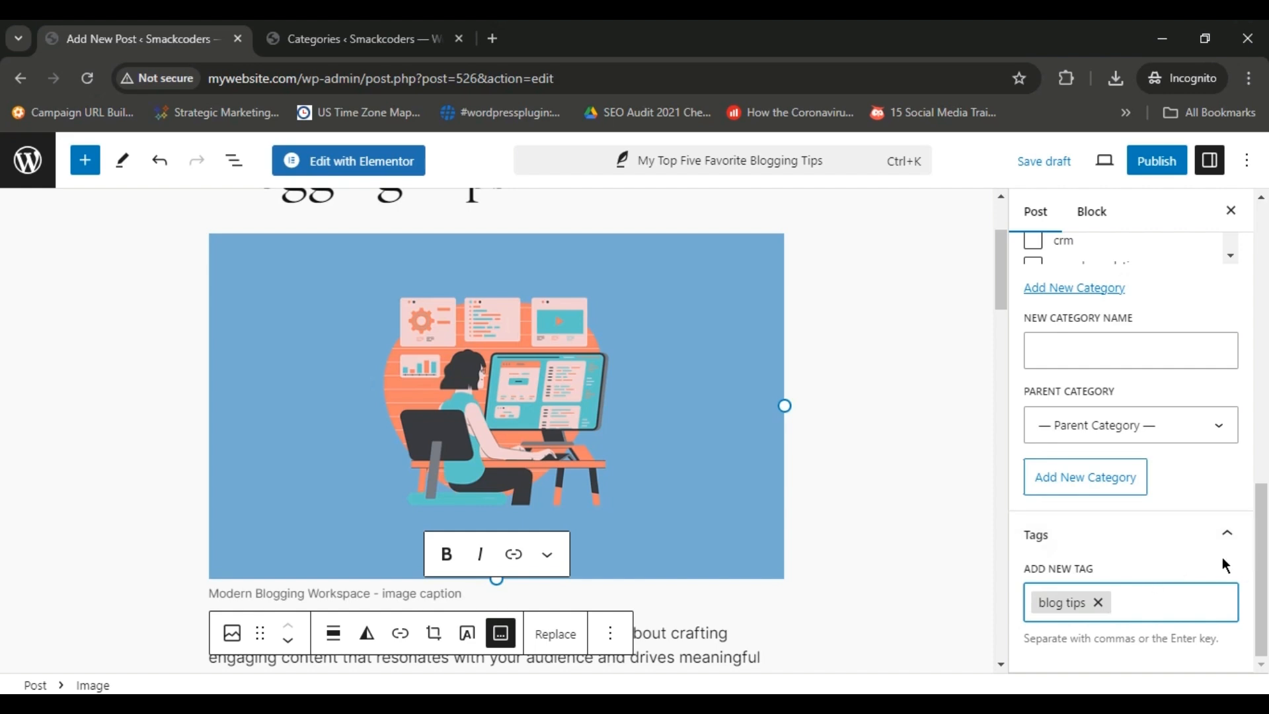
{"action": "left_click", "coordinate": [1246, 563]}
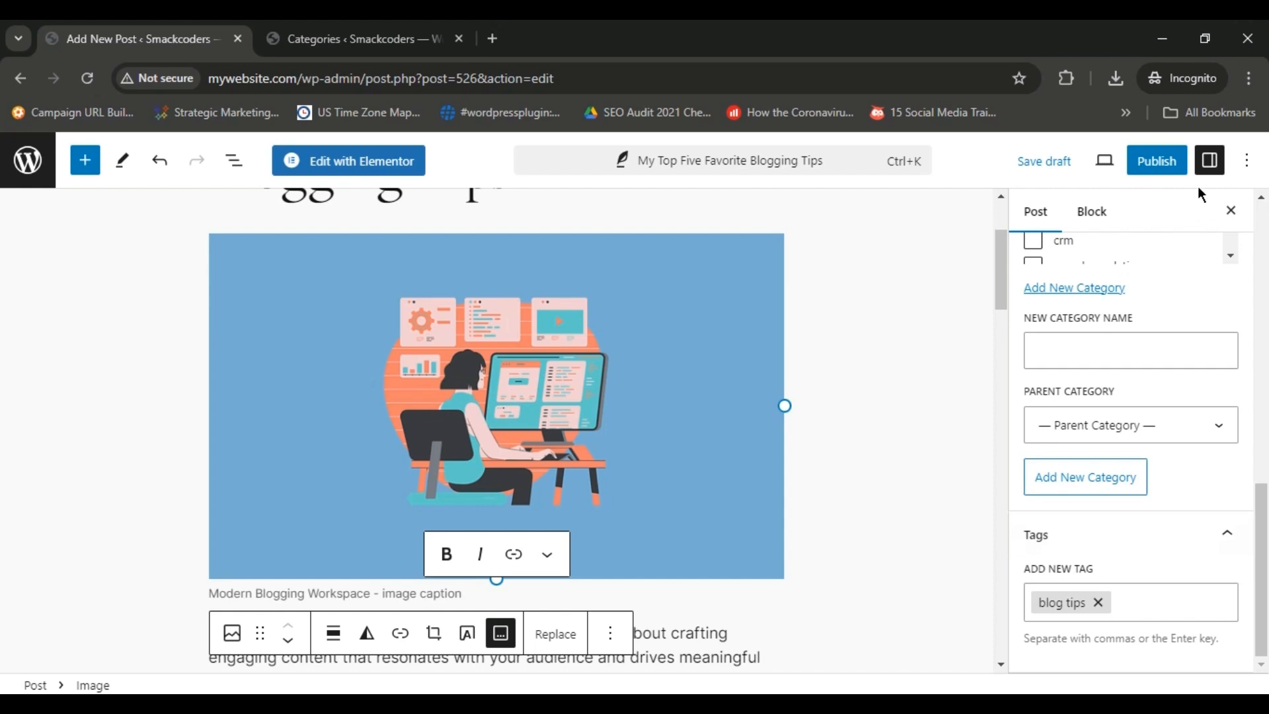
Preview the post in a new browser tab and look over its title, category, images and caption.
{"action": "left_click", "coordinate": [1113, 162]}
{"action": "left_click", "coordinate": [966, 323]}
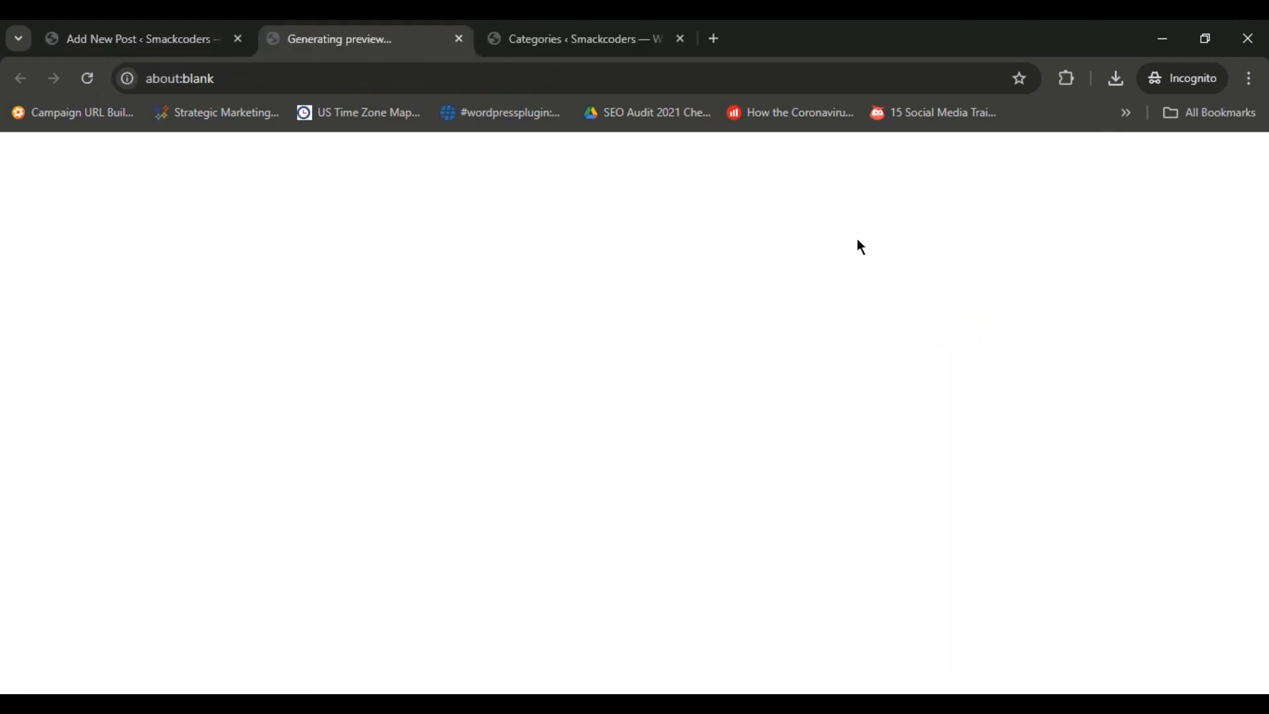
{"action": "left_click", "coordinate": [153, 28]}
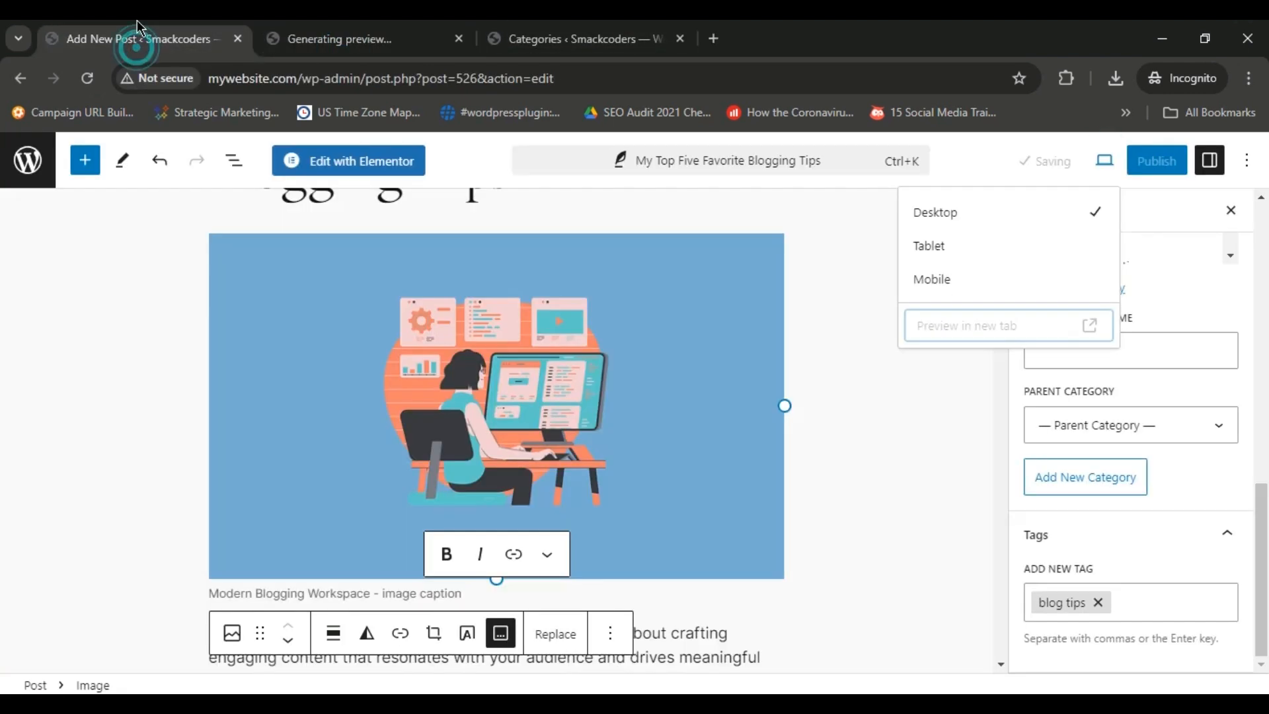
{"action": "left_click", "coordinate": [337, 33]}
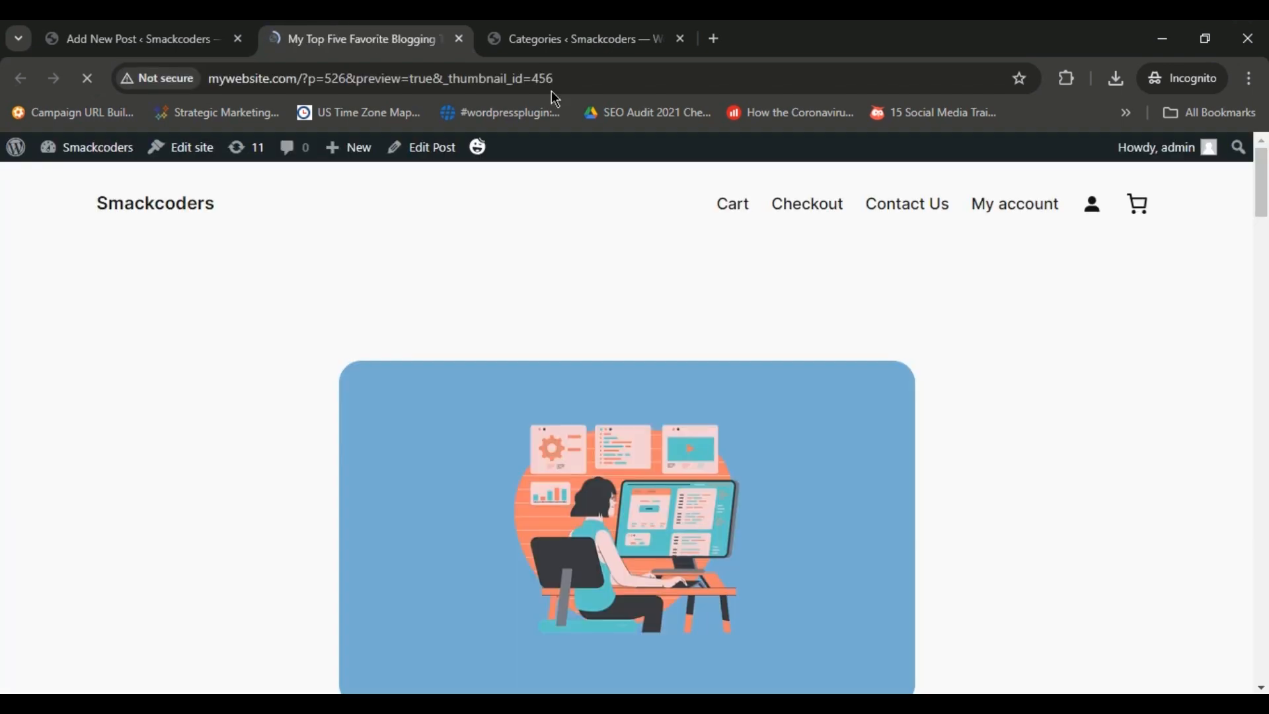
{"action": "scroll", "coordinate": [2, 195], "scroll_direction": "down", "scroll_amount": 15}
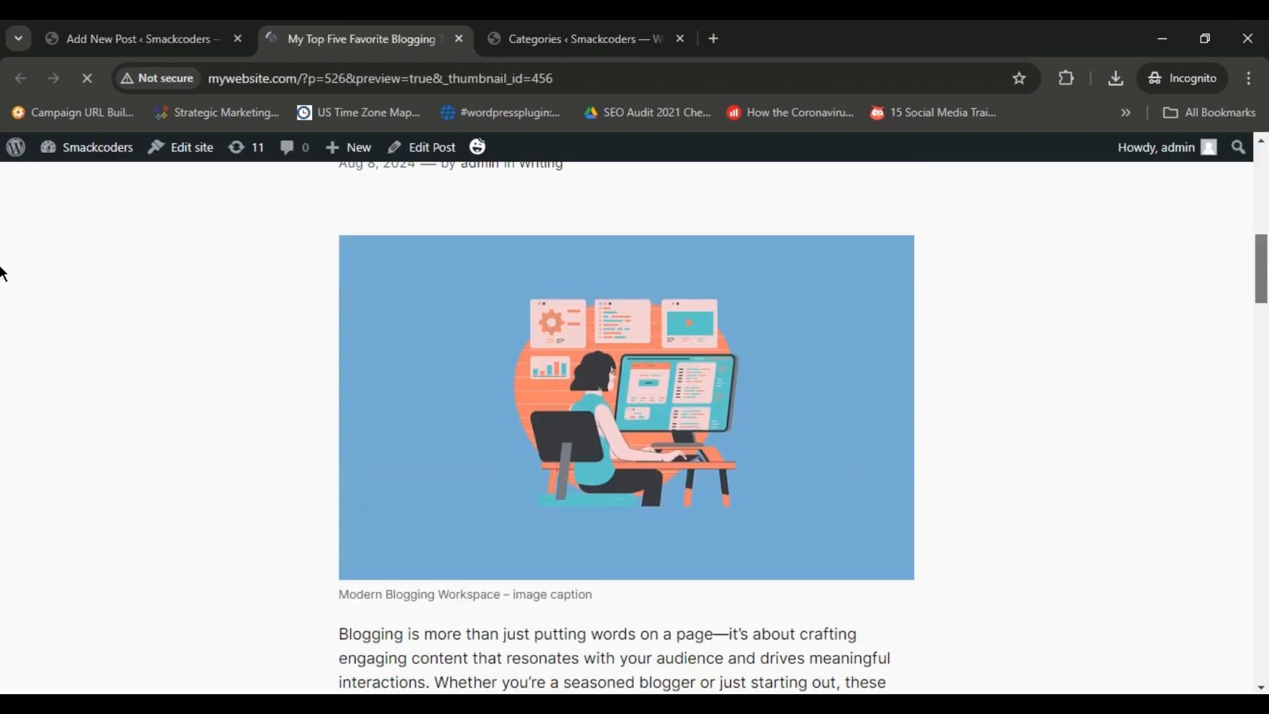
{"action": "scroll", "coordinate": [2, 325], "scroll_direction": "down", "scroll_amount": 20}
{"action": "scroll", "coordinate": [2, 408], "scroll_direction": "up", "scroll_amount": 10}
{"action": "scroll", "coordinate": [2, 408], "scroll_direction": "up", "scroll_amount": 15}
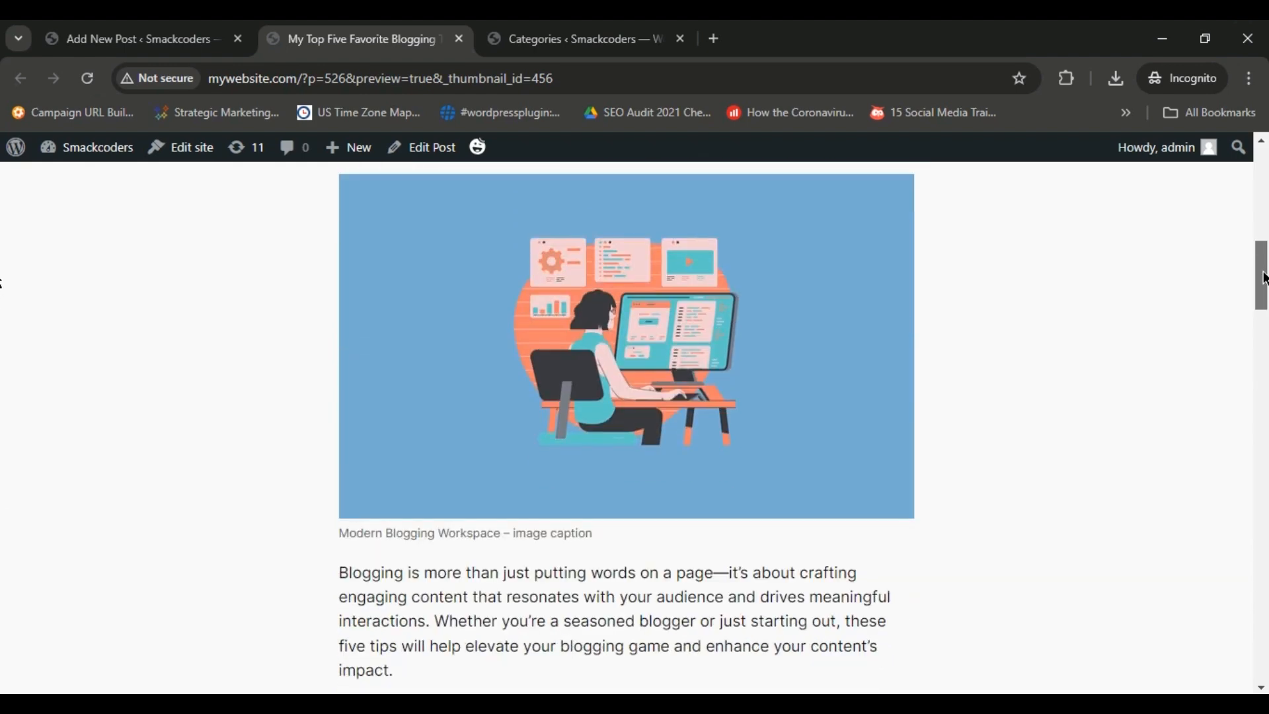
{"action": "scroll", "coordinate": [2, 269], "scroll_direction": "up", "scroll_amount": 3}
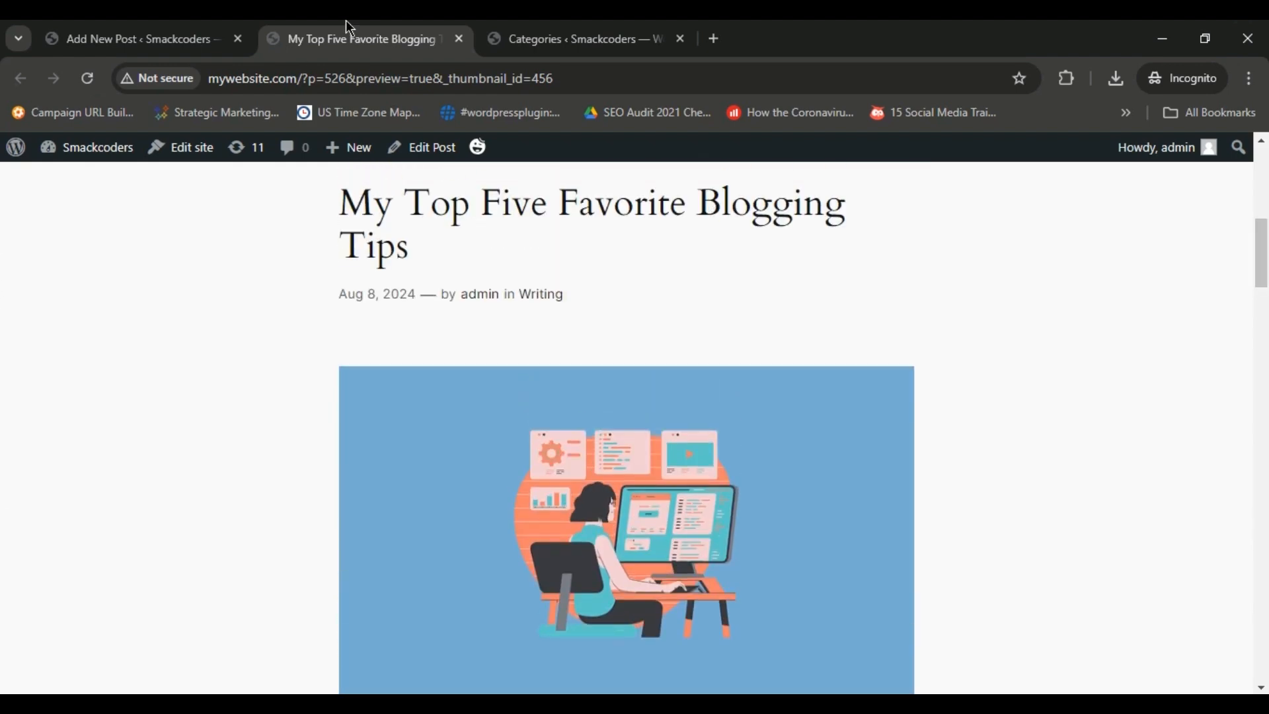
Return to the post editor and publish the post, confirming the pre-publish check.
{"action": "left_click", "coordinate": [146, 26]}
{"action": "left_click", "coordinate": [1157, 161]}
{"action": "left_click", "coordinate": [1077, 160]}
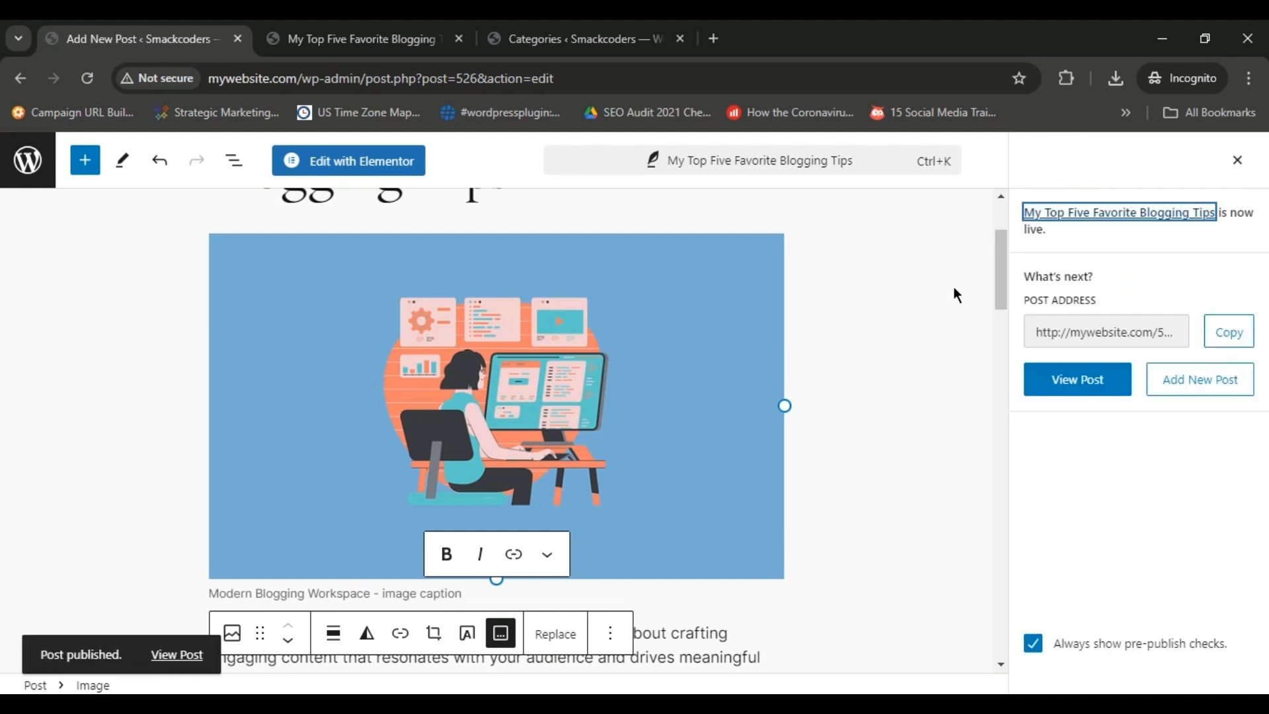
Close the post preview and the post editor to get back to the Categories admin page.
{"action": "left_click", "coordinate": [382, 33]}
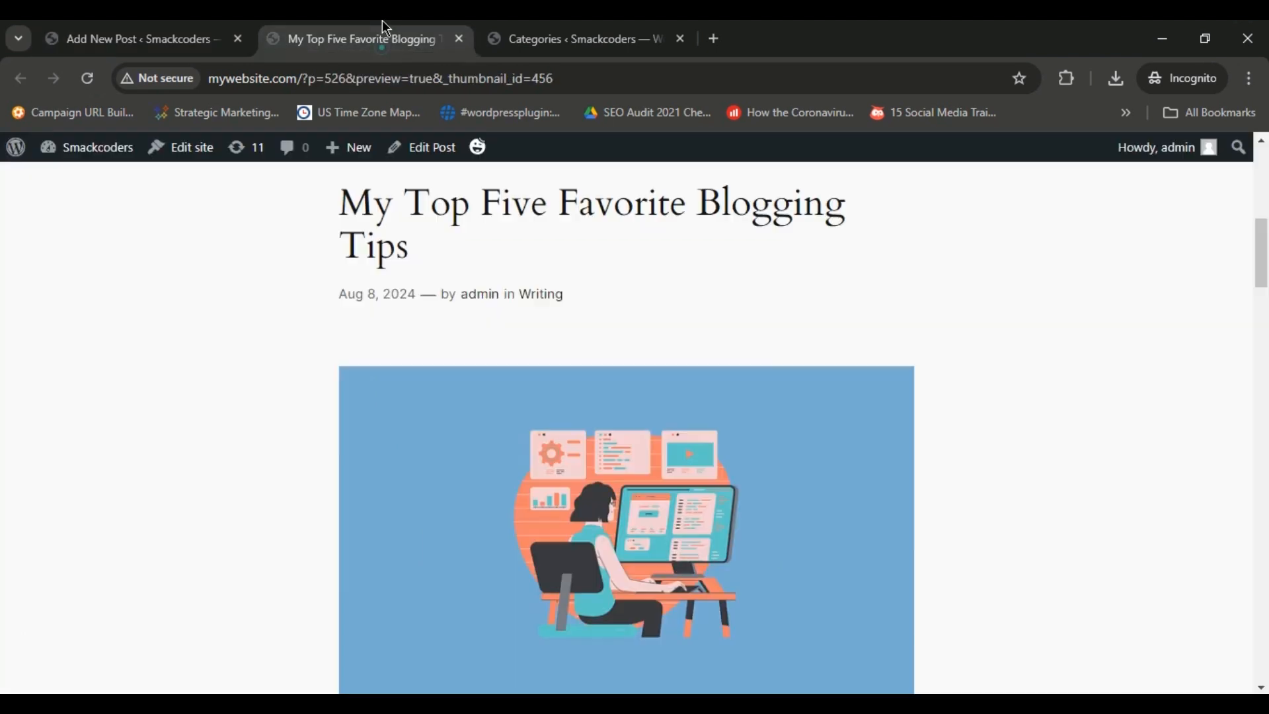
{"action": "left_click", "coordinate": [458, 41]}
{"action": "left_click", "coordinate": [159, 40]}
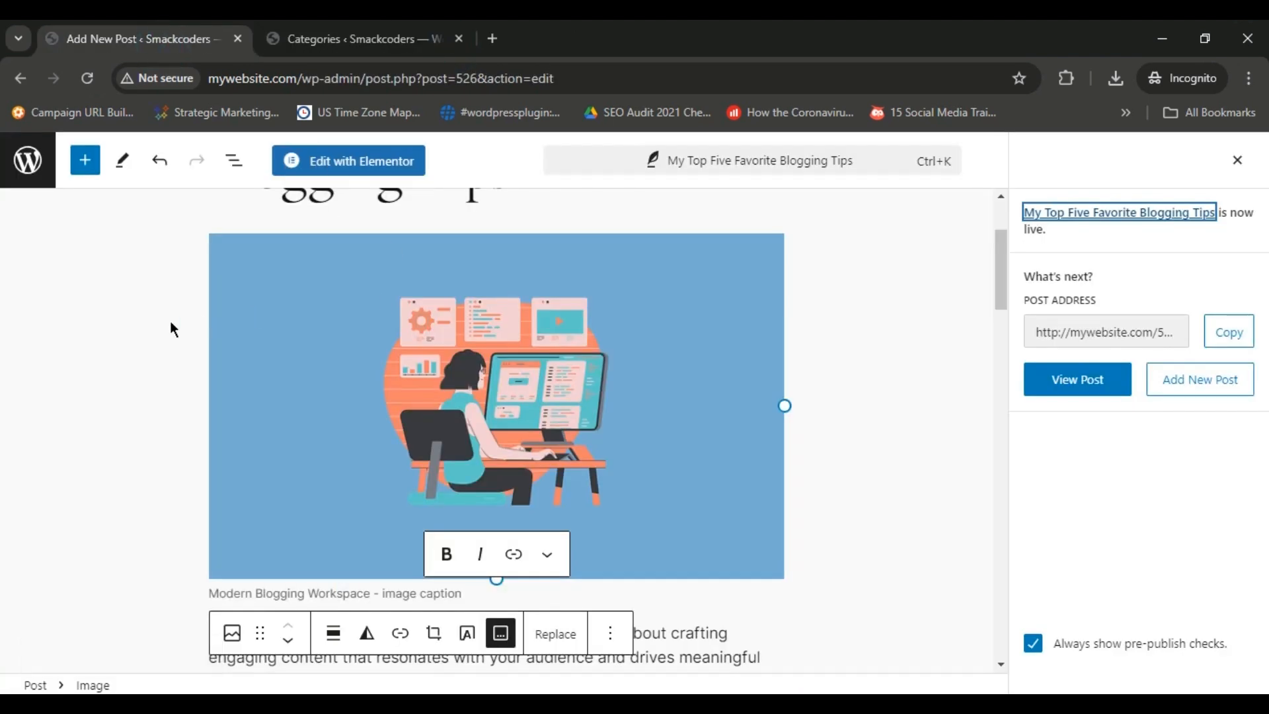
{"action": "left_click", "coordinate": [238, 39]}
{"action": "mouse_move", "coordinate": [121, 397]}
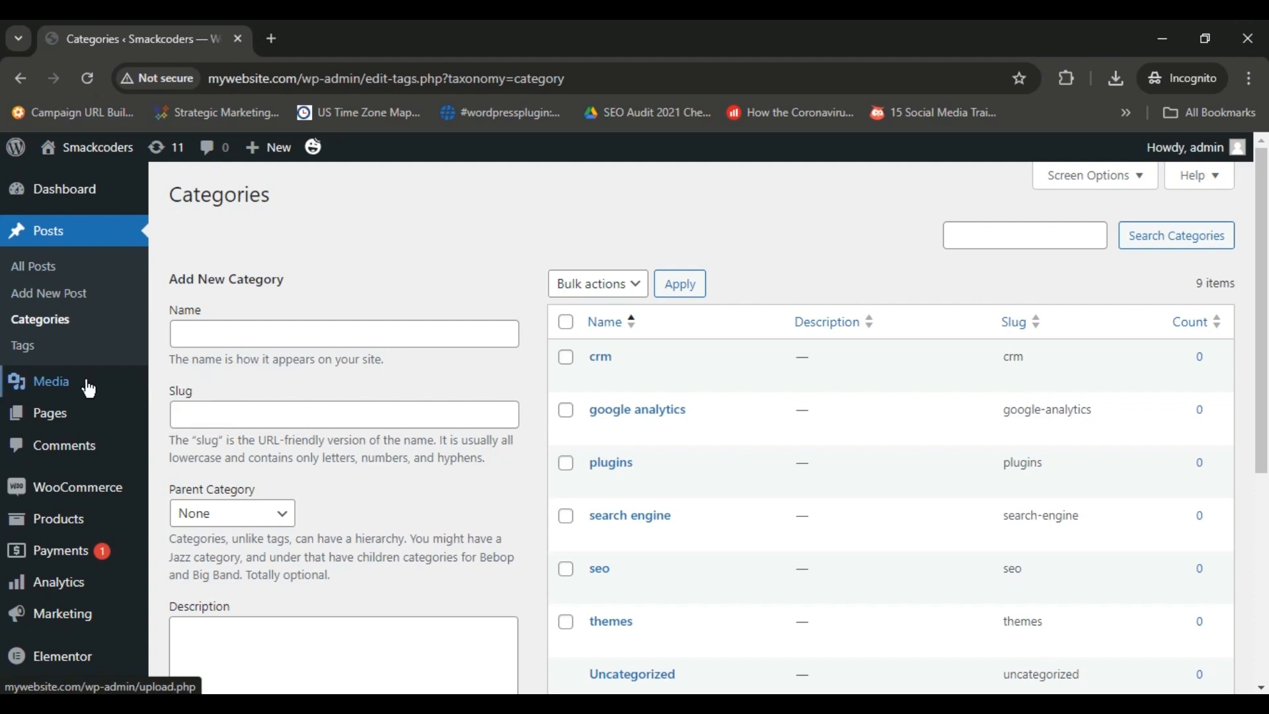
Add a new page titled "About Us" and paste the copied company description into its body.
{"action": "left_click", "coordinate": [53, 417]}
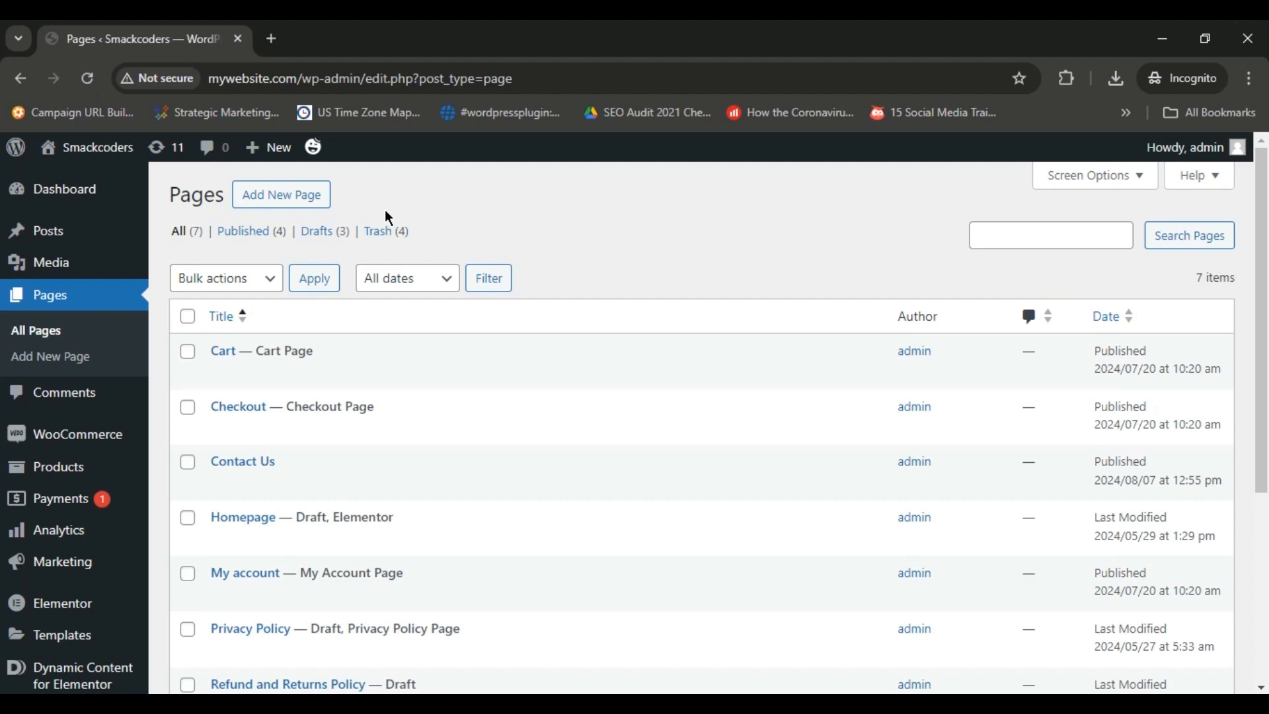
{"action": "left_click", "coordinate": [291, 195]}
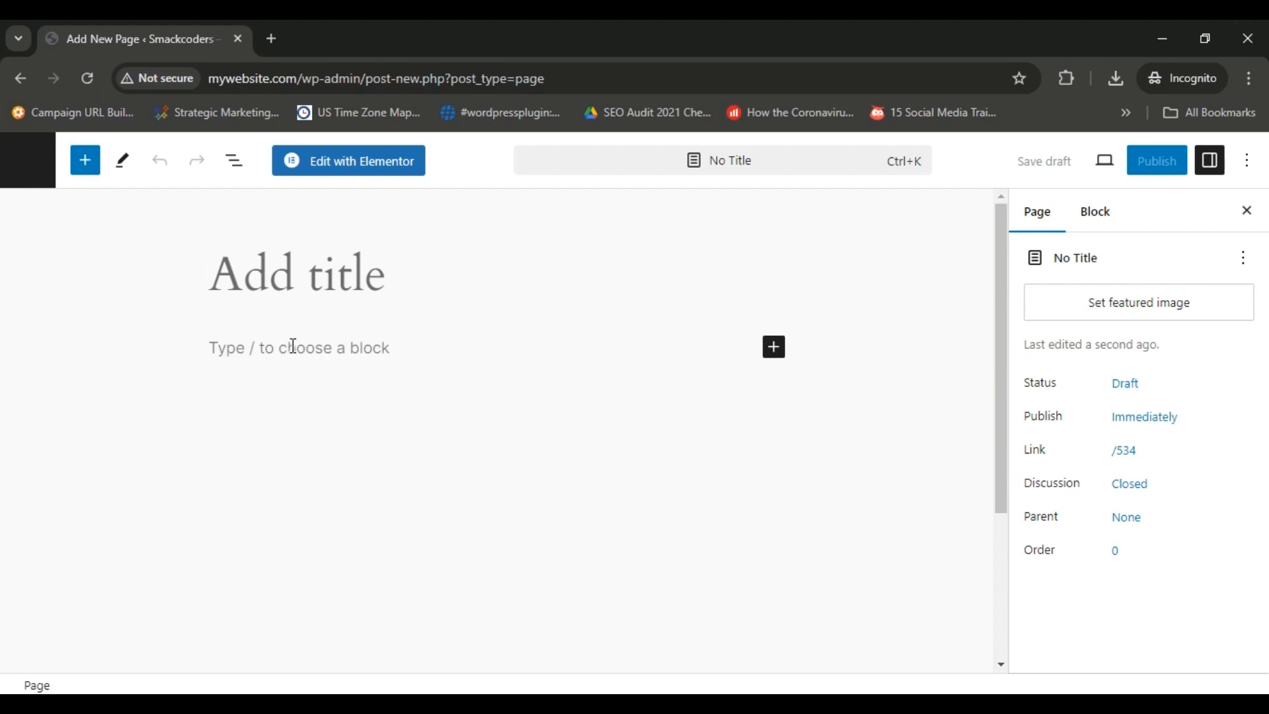
{"action": "left_click", "coordinate": [249, 276]}
{"action": "type", "text": "A"}
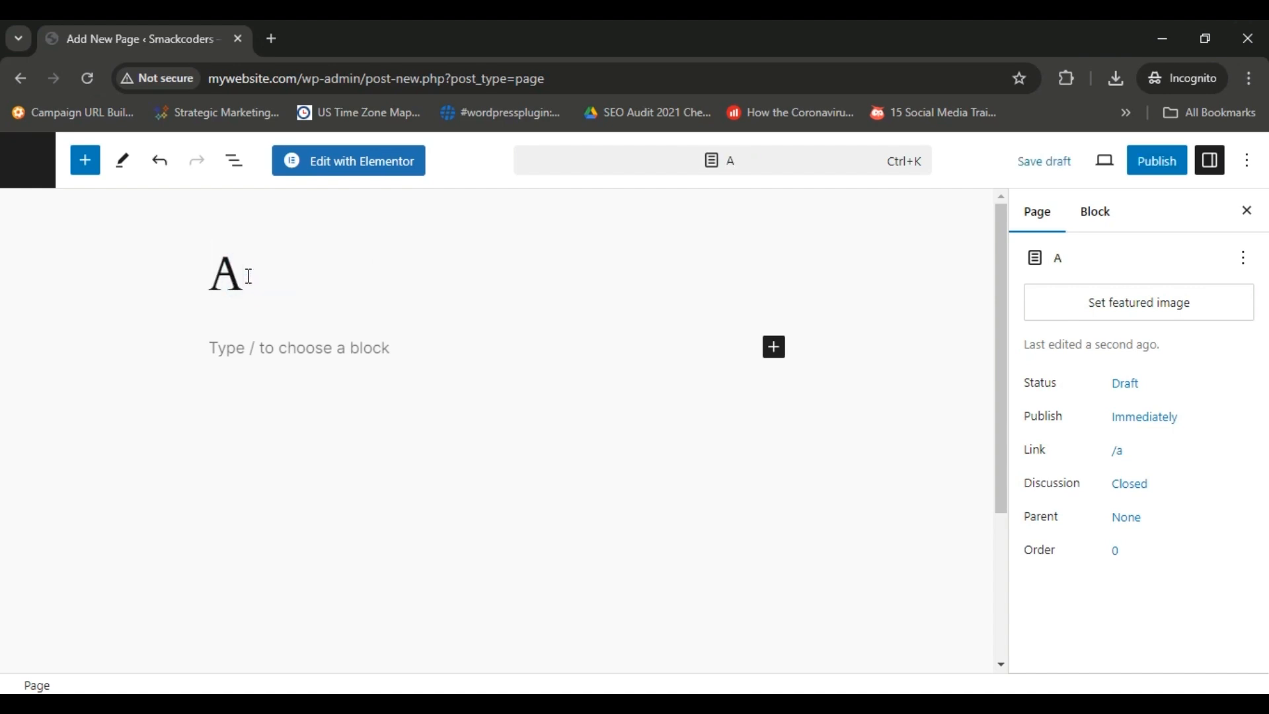
{"action": "type", "text": "bout Us"}
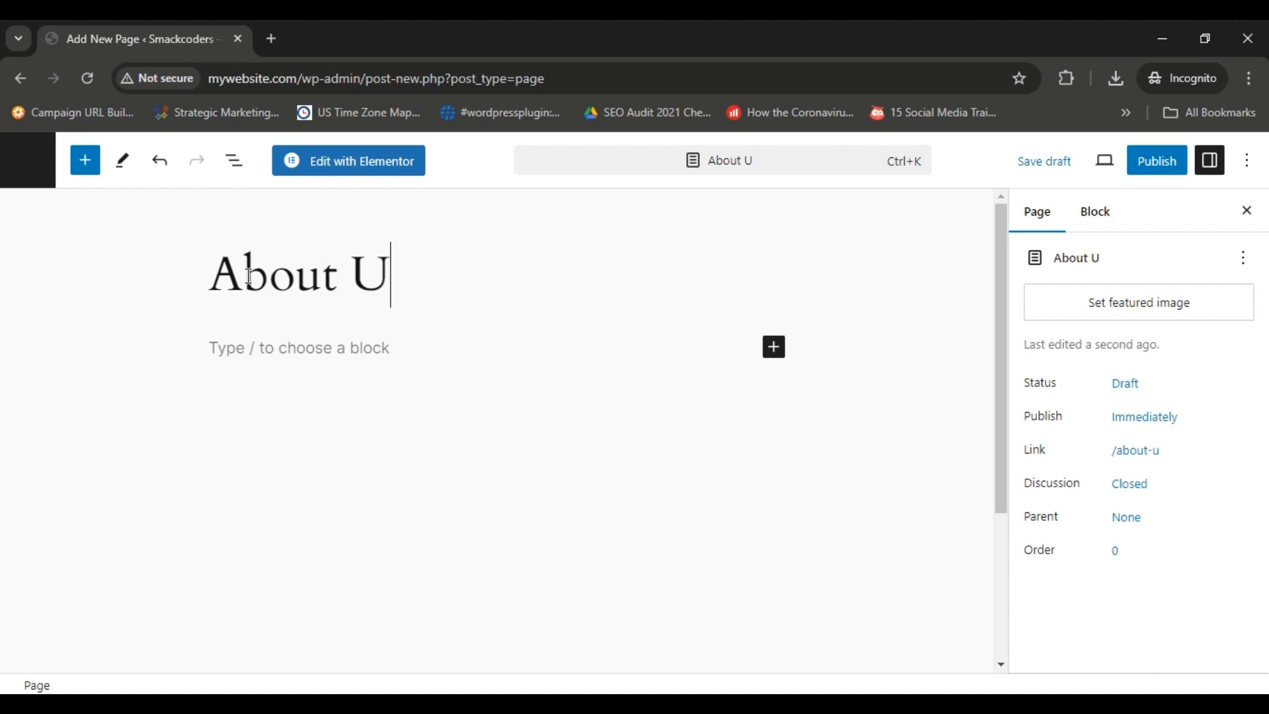
{"action": "left_click", "coordinate": [264, 345]}
{"action": "key", "text": "ctrl+v"}
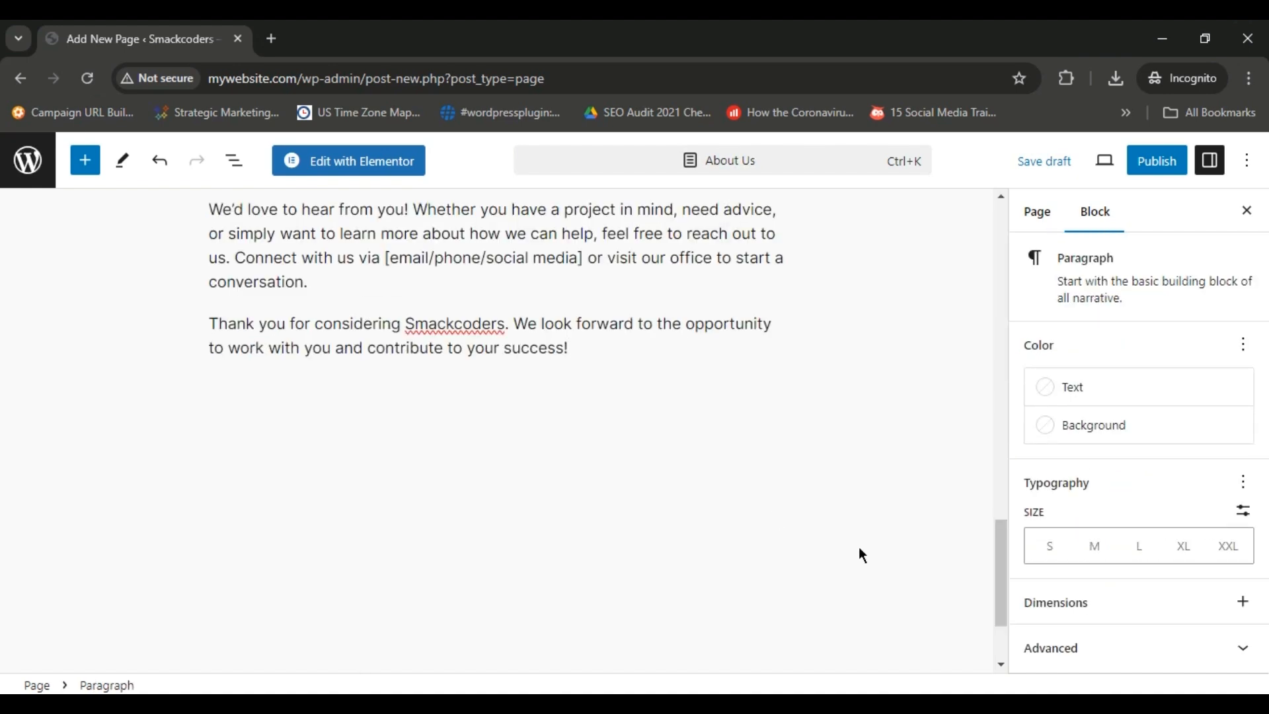
Insert an Image block above the "Who We Are" paragraph, directly below the page title.
{"action": "left_click_drag", "start_coordinate": [1002, 554], "coordinate": [955, 222]}
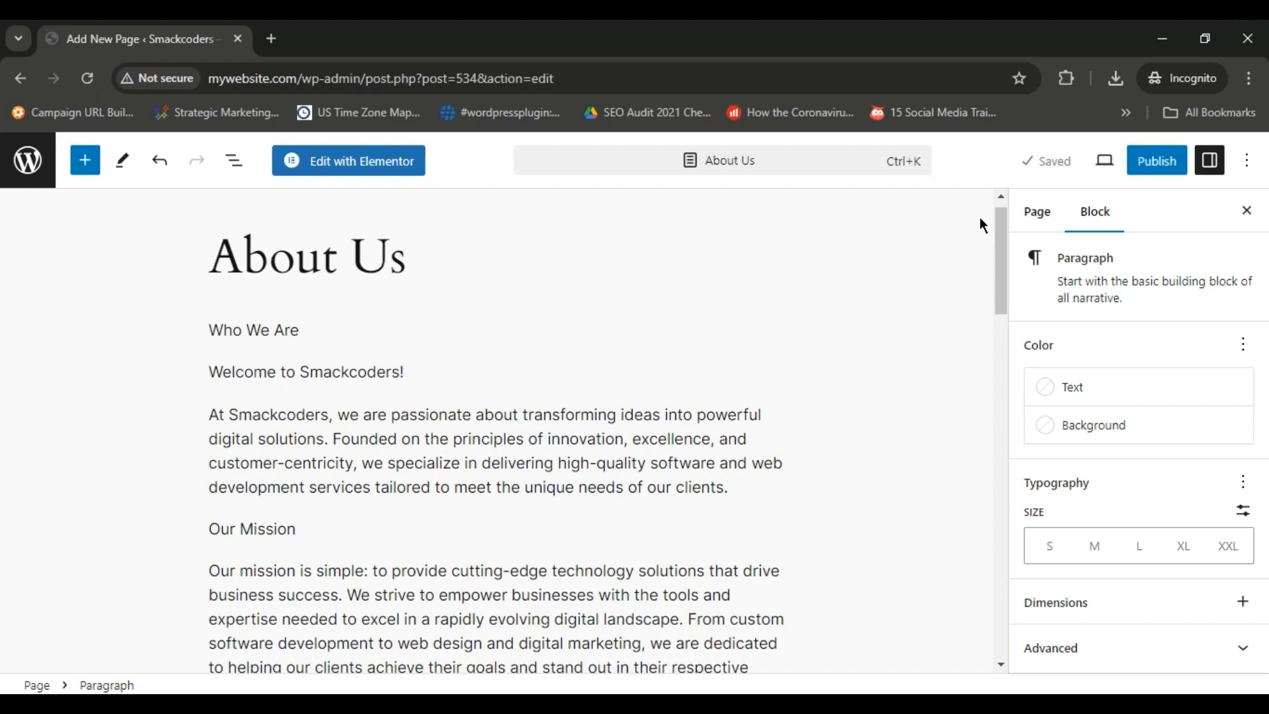
{"action": "left_click_drag", "start_coordinate": [997, 233], "coordinate": [998, 239]}
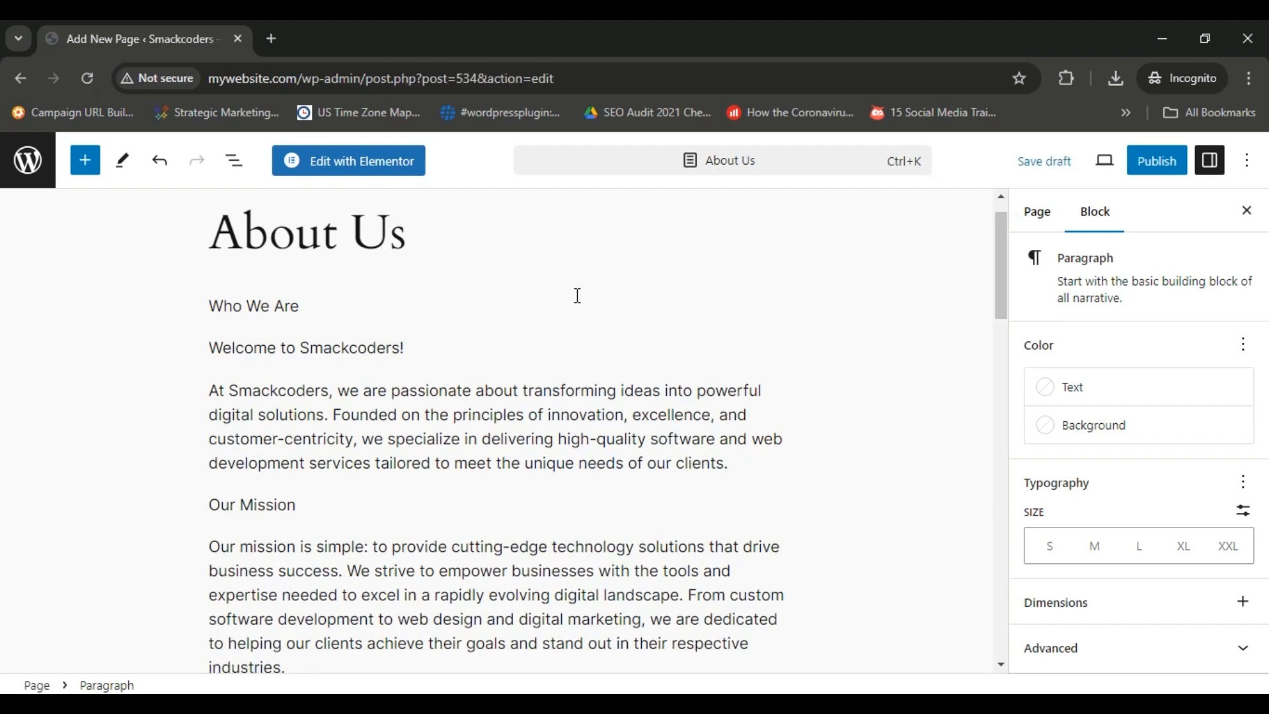
{"action": "left_click", "coordinate": [380, 298]}
{"action": "key", "text": "Home"}
{"action": "key", "text": "Return"}
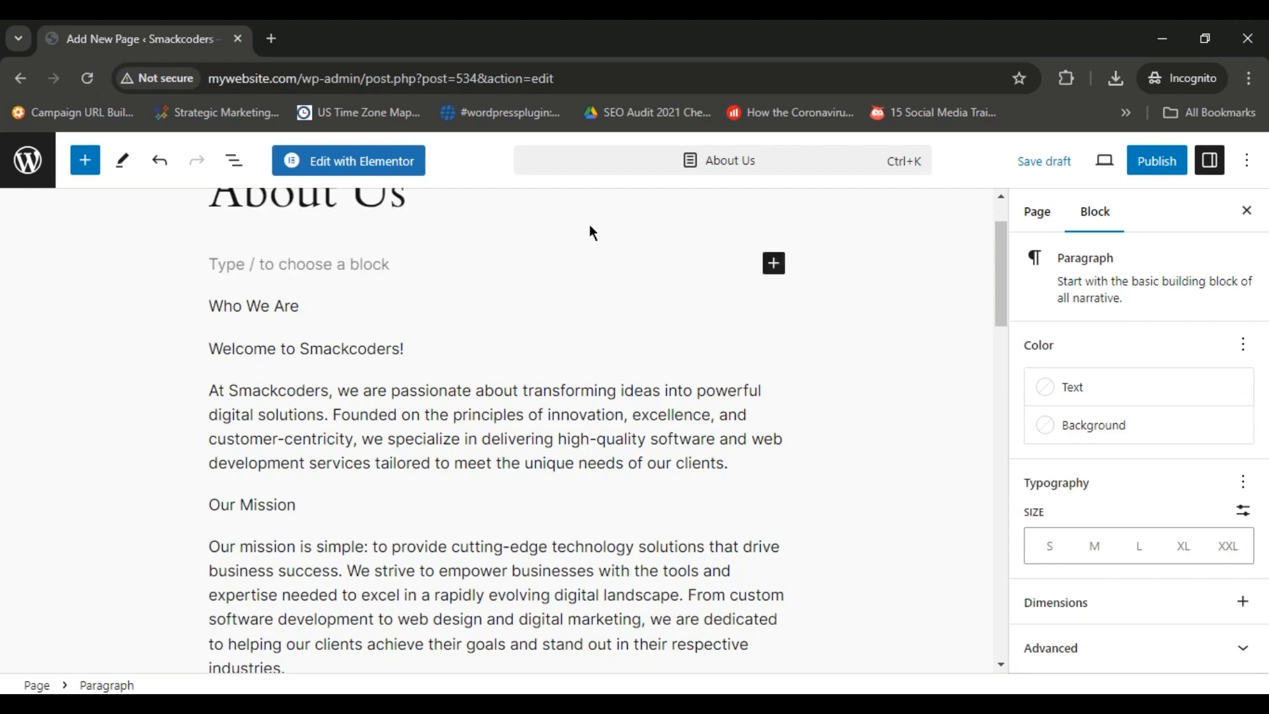
{"action": "left_click", "coordinate": [775, 264]}
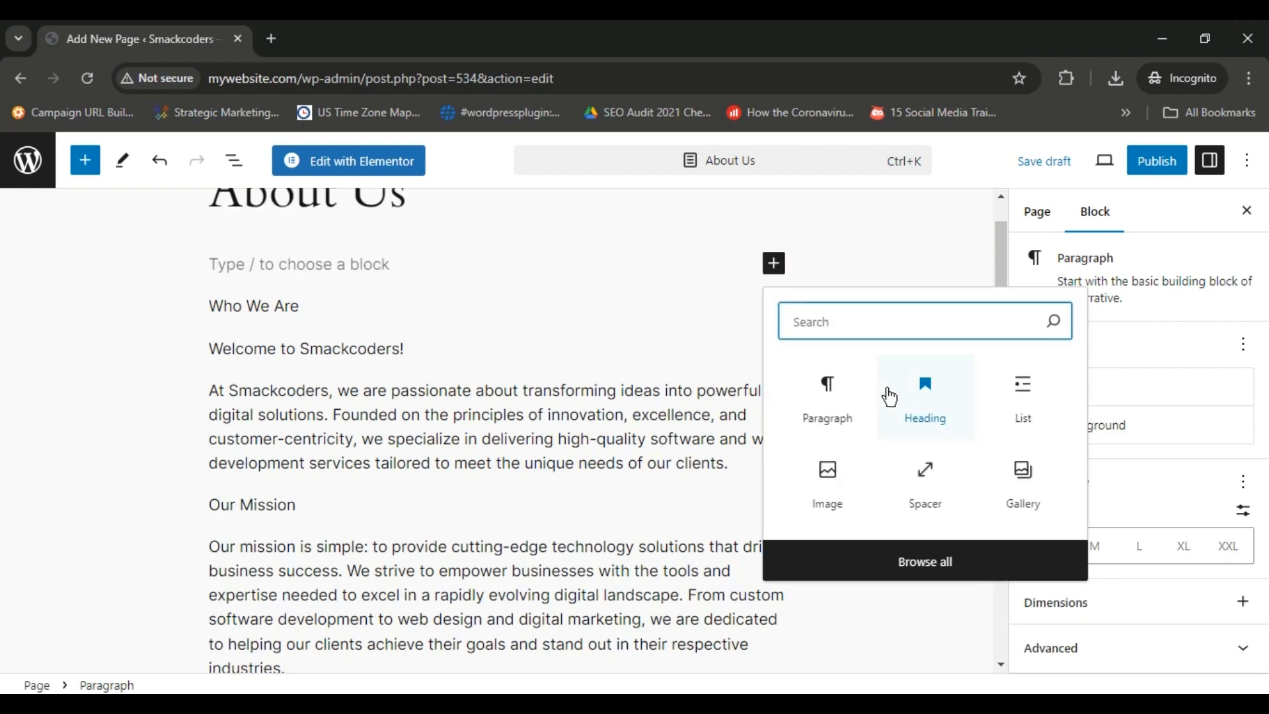
{"action": "left_click", "coordinate": [830, 472]}
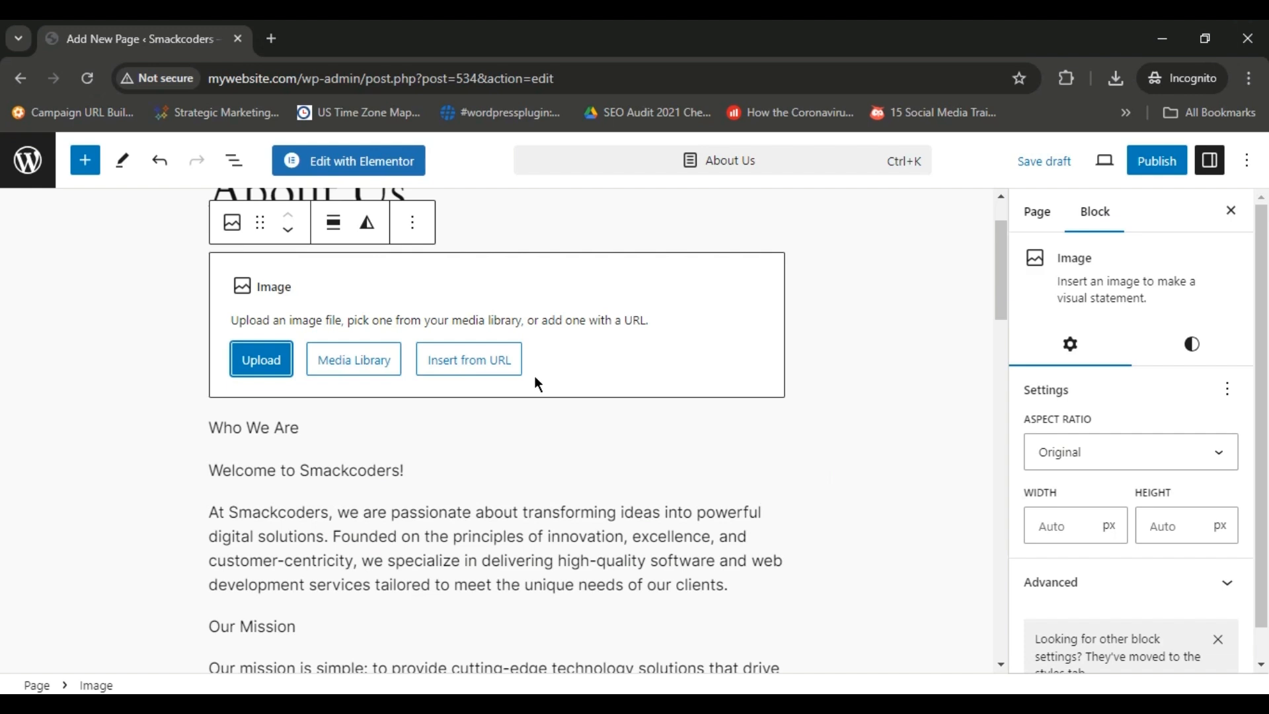
Start a file upload for the image block and rename the whiteboard meeting photo in Downloads as about-us.
{"action": "left_click", "coordinate": [357, 372]}
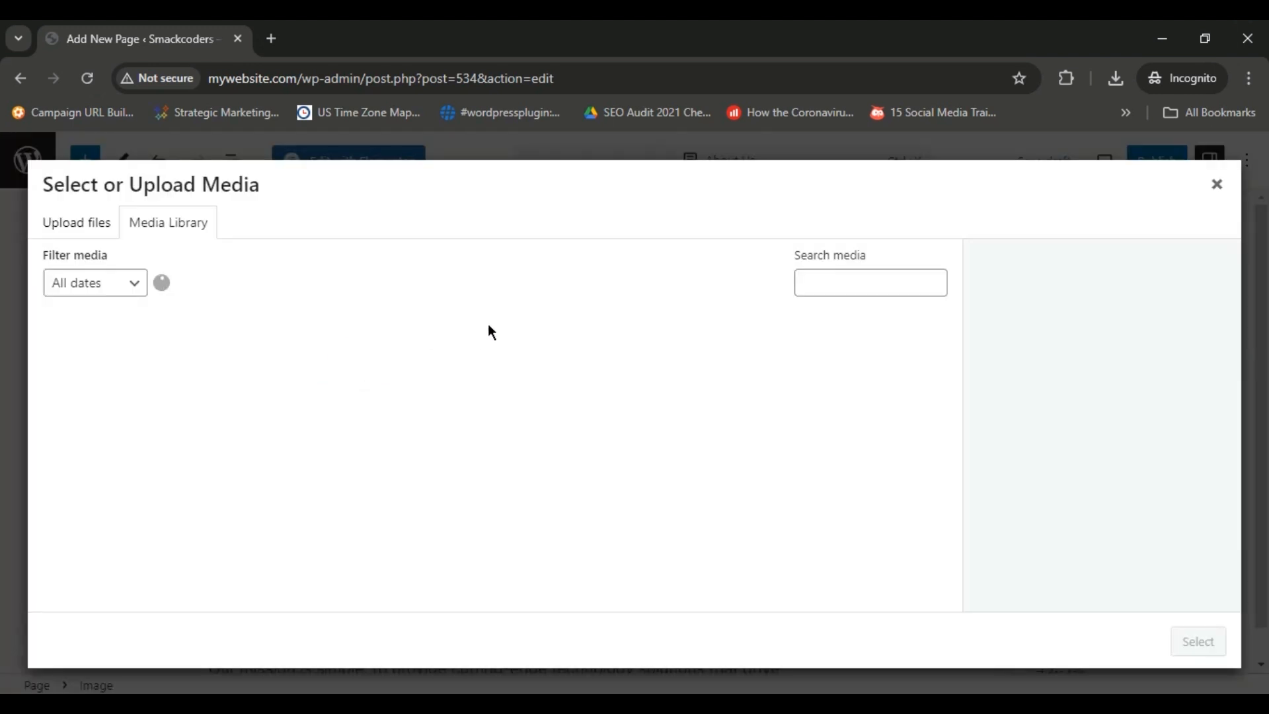
{"action": "mouse_move", "coordinate": [955, 331]}
{"action": "left_mouse_down"}
{"action": "mouse_move", "coordinate": [943, 537]}
{"action": "mouse_move", "coordinate": [952, 344]}
{"action": "left_mouse_up"}
{"action": "left_click", "coordinate": [66, 222]}
{"action": "left_click", "coordinate": [605, 451]}
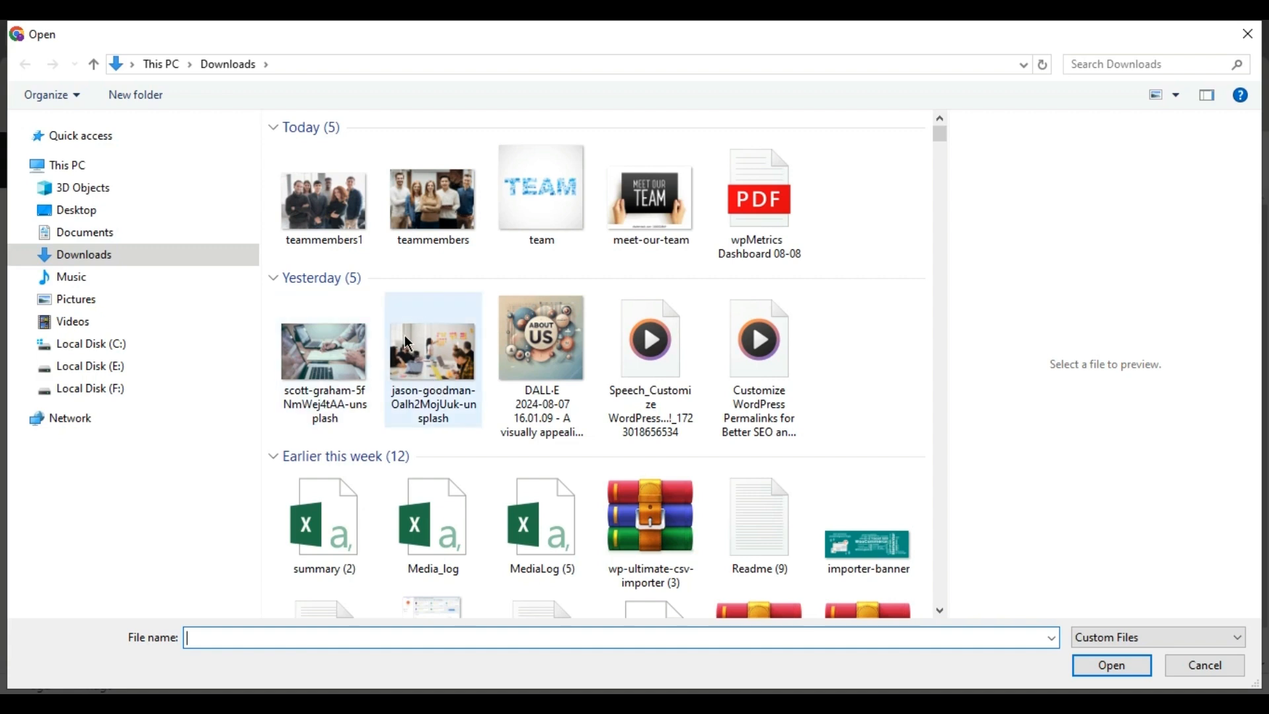
{"action": "left_click", "coordinate": [427, 398]}
{"action": "left_click", "coordinate": [429, 398]}
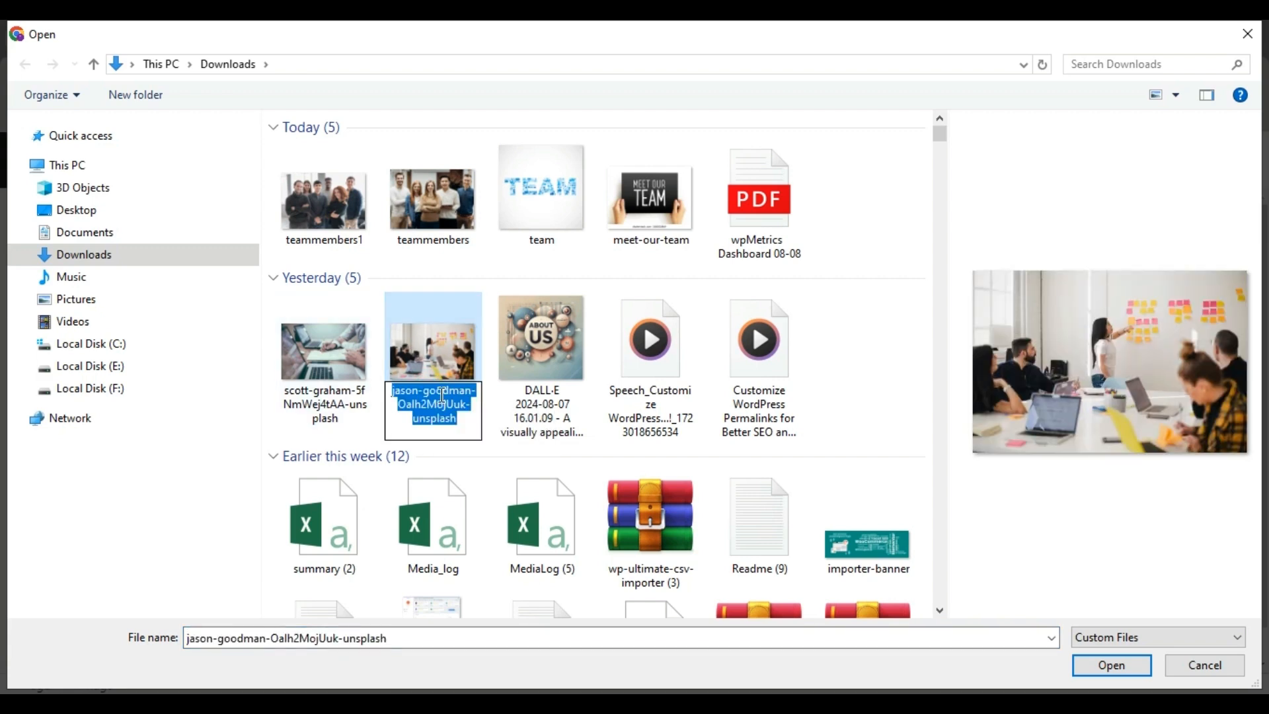
{"action": "type", "text": "about-us"}
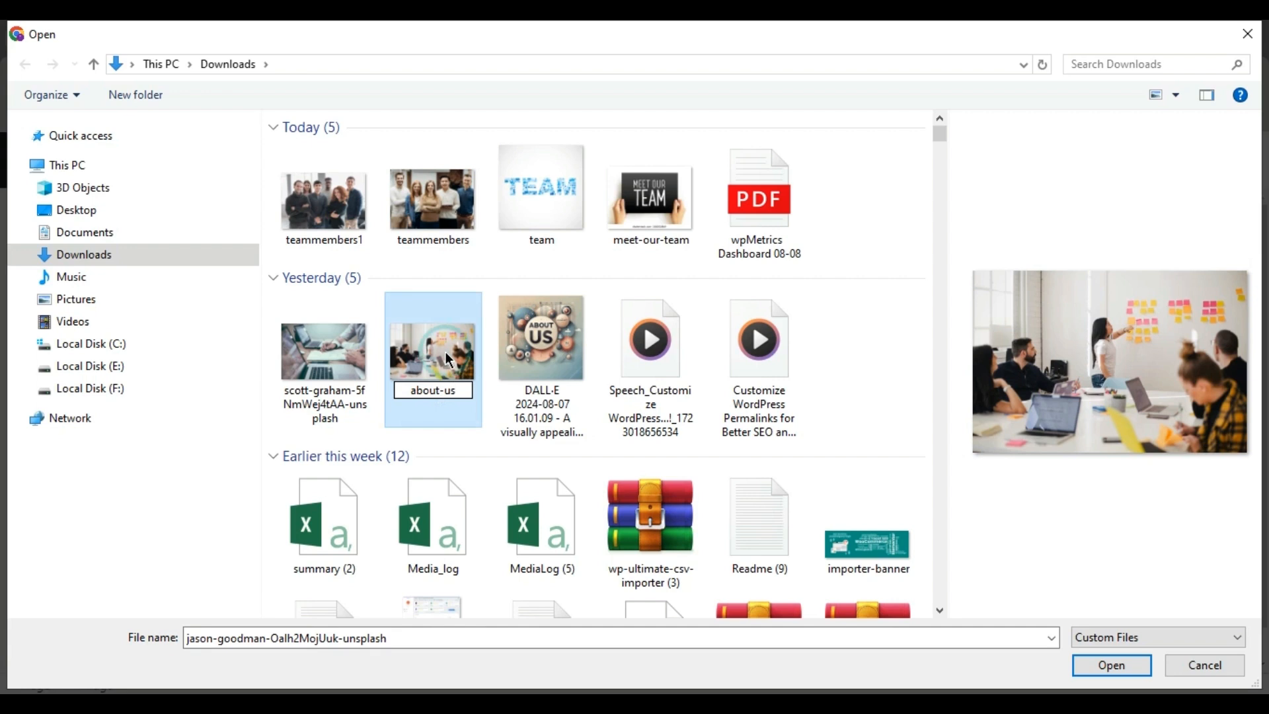
{"action": "key", "text": "Return"}
Upload the about-us photo into the image block and shrink it proportionally to slightly less than the text column's width.
{"action": "left_click", "coordinate": [1080, 667]}
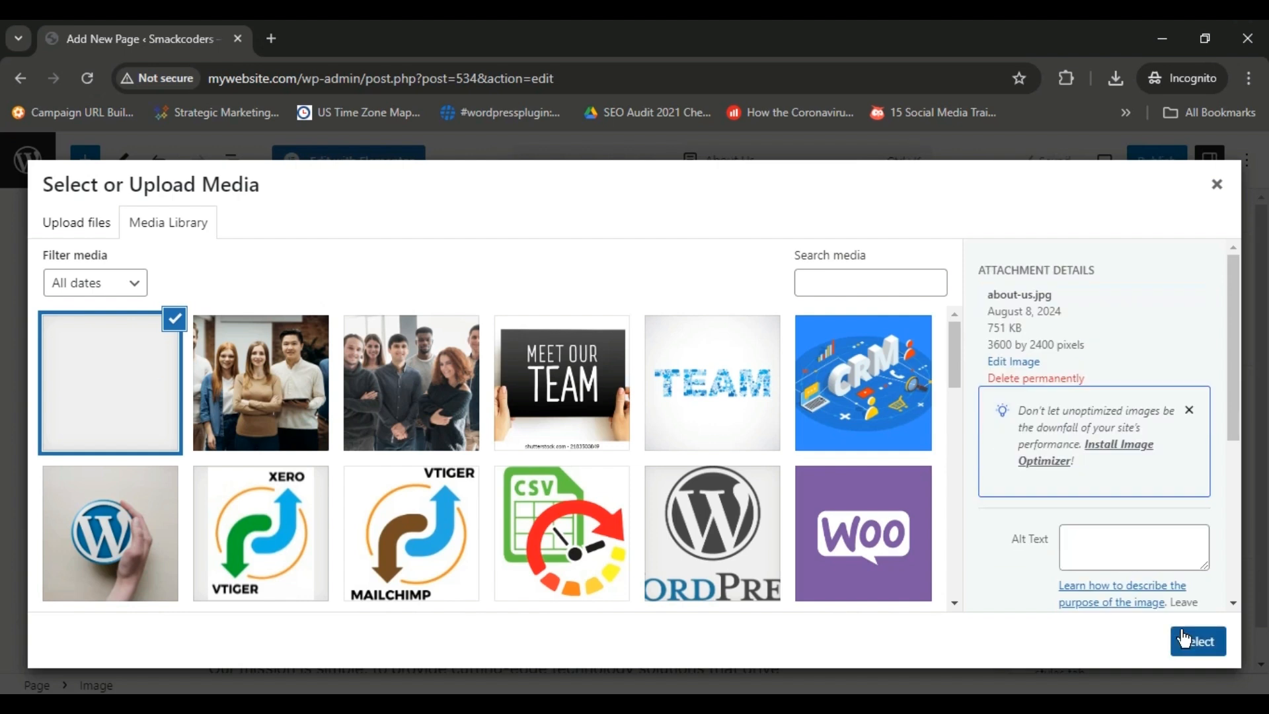
{"action": "left_click", "coordinate": [1182, 633]}
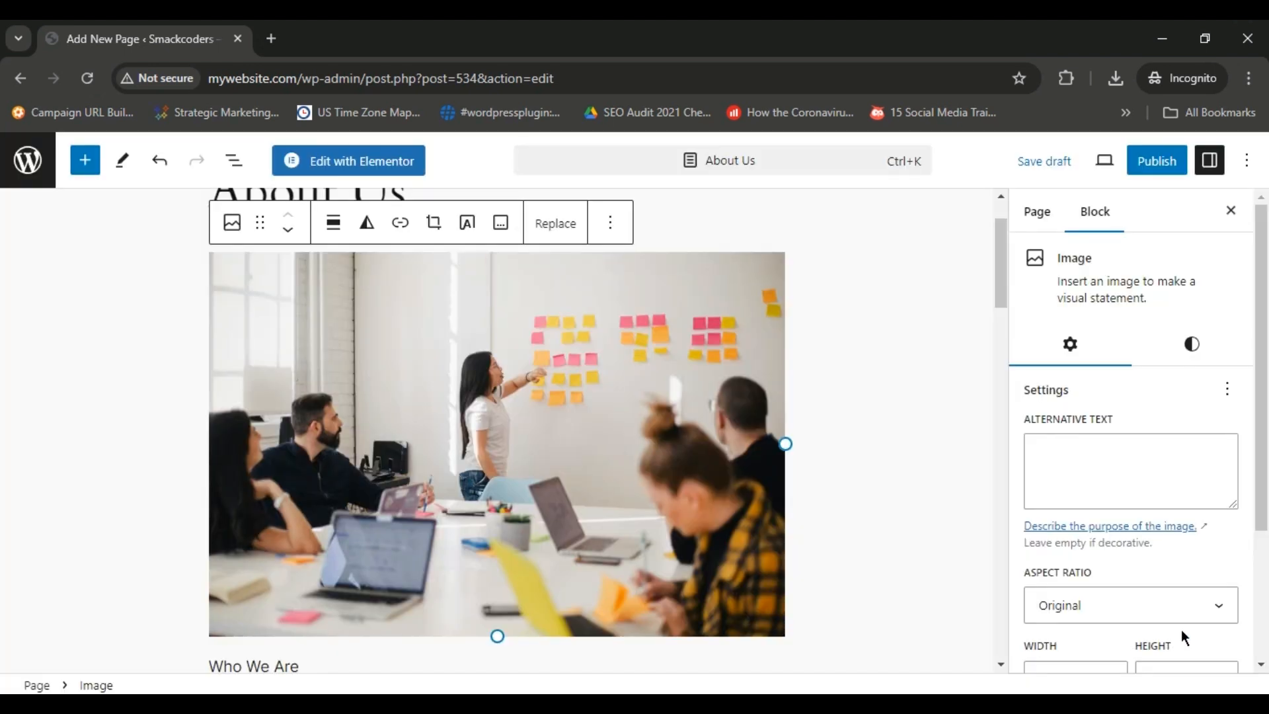
{"action": "left_click_drag", "start_coordinate": [785, 442], "coordinate": [755, 429]}
{"action": "left_click_drag", "start_coordinate": [486, 616], "coordinate": [482, 605]}
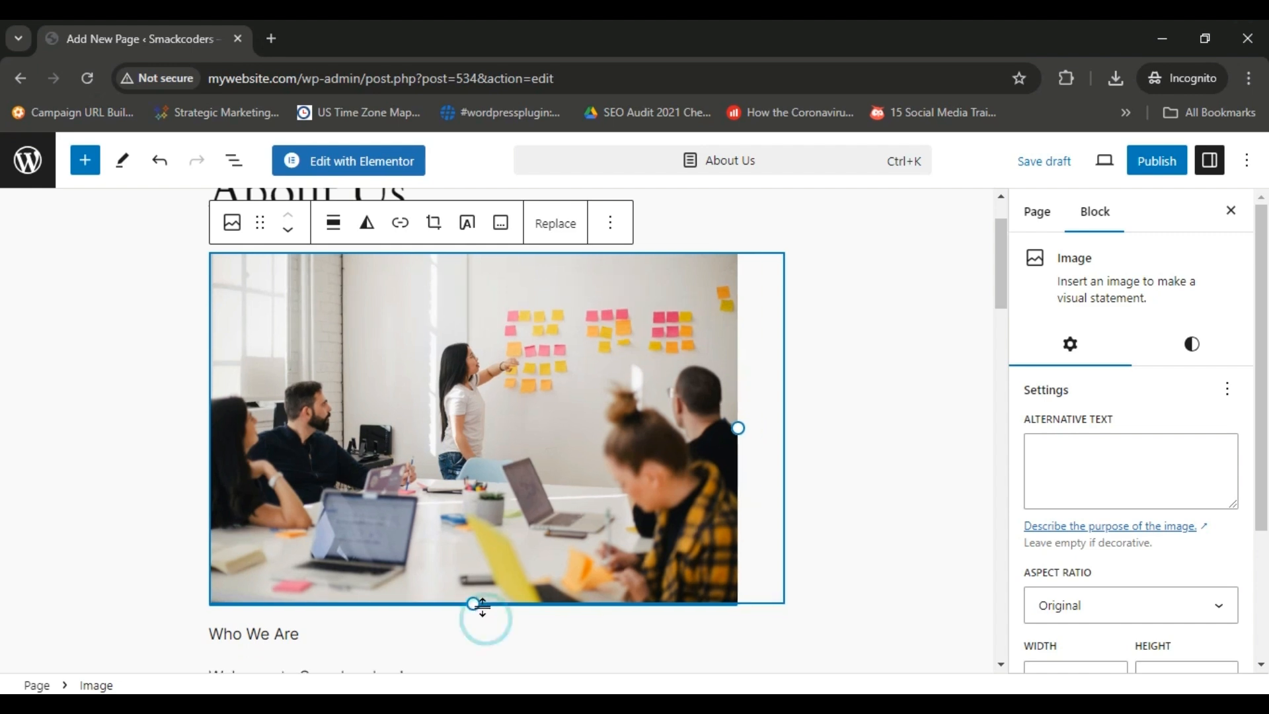
{"action": "left_click", "coordinate": [905, 460]}
Transform the "Our Mission" paragraph into a Heading 3.
{"action": "left_click_drag", "start_coordinate": [998, 269], "coordinate": [1007, 312]}
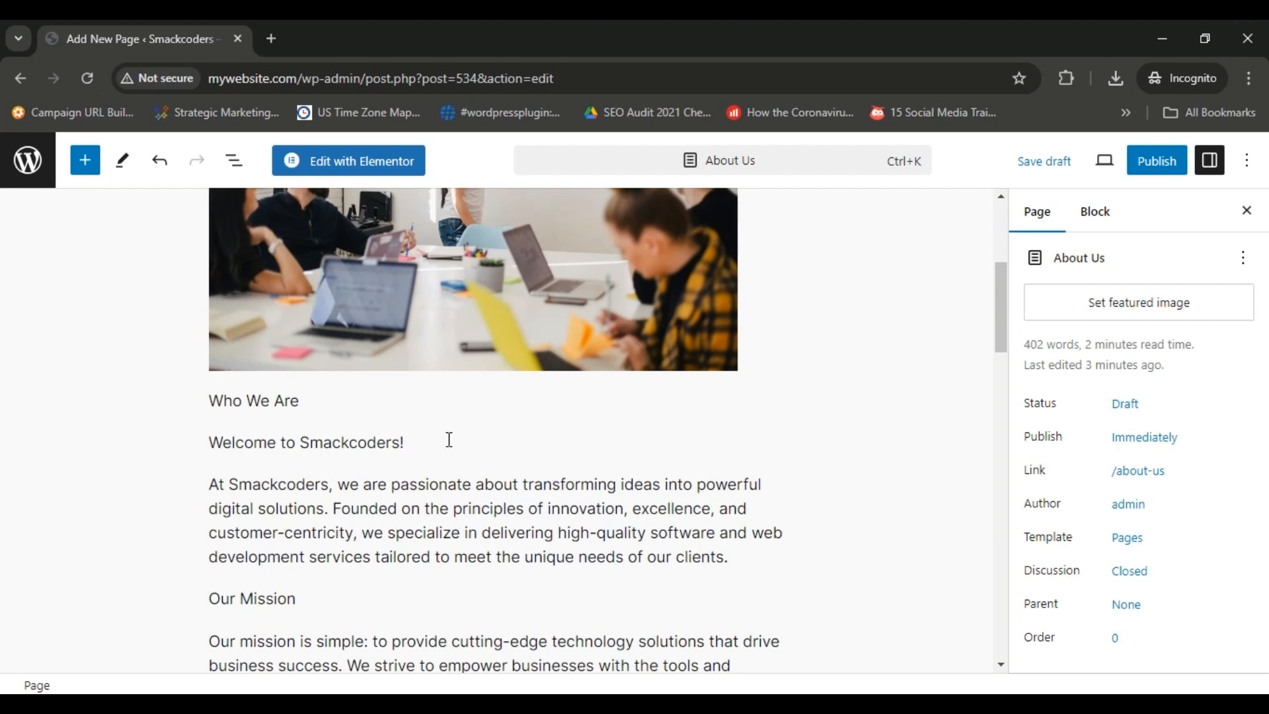
{"action": "scroll", "coordinate": [998, 292], "scroll_direction": "up", "scroll_amount": 4}
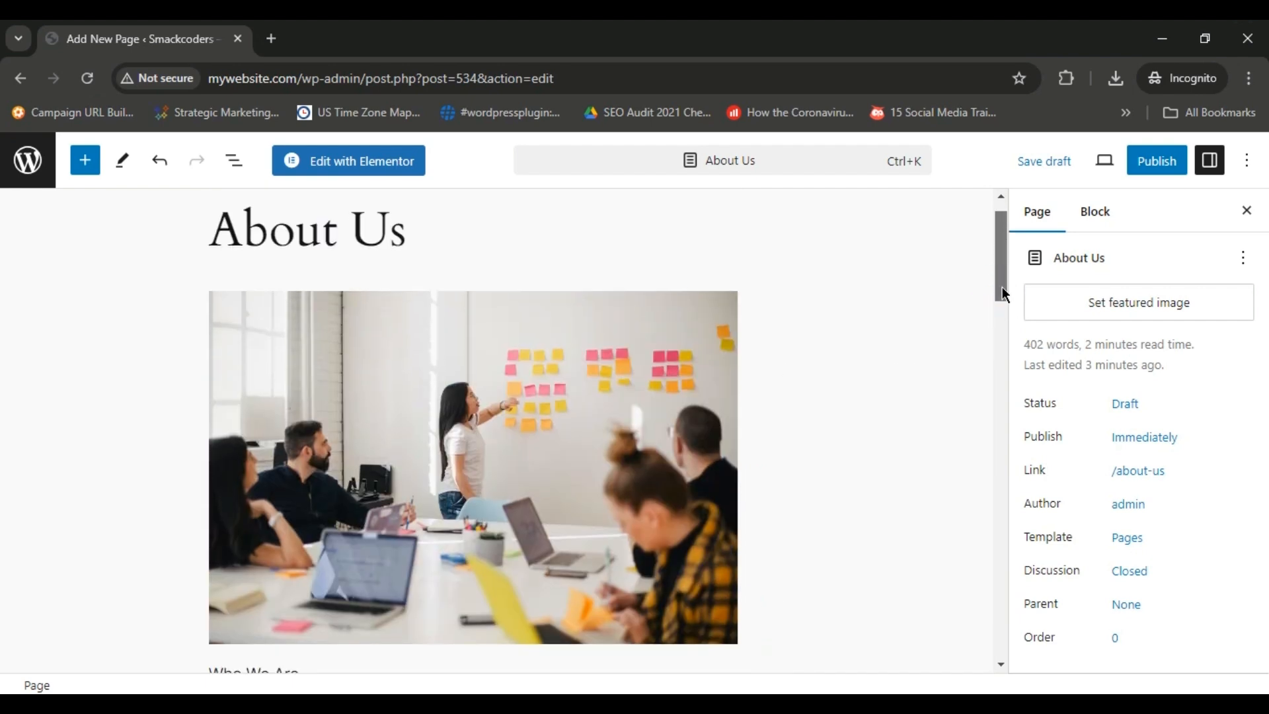
{"action": "scroll", "coordinate": [1014, 339], "scroll_direction": "down", "scroll_amount": 7}
{"action": "scroll", "coordinate": [1013, 297], "scroll_direction": "up", "scroll_amount": 3}
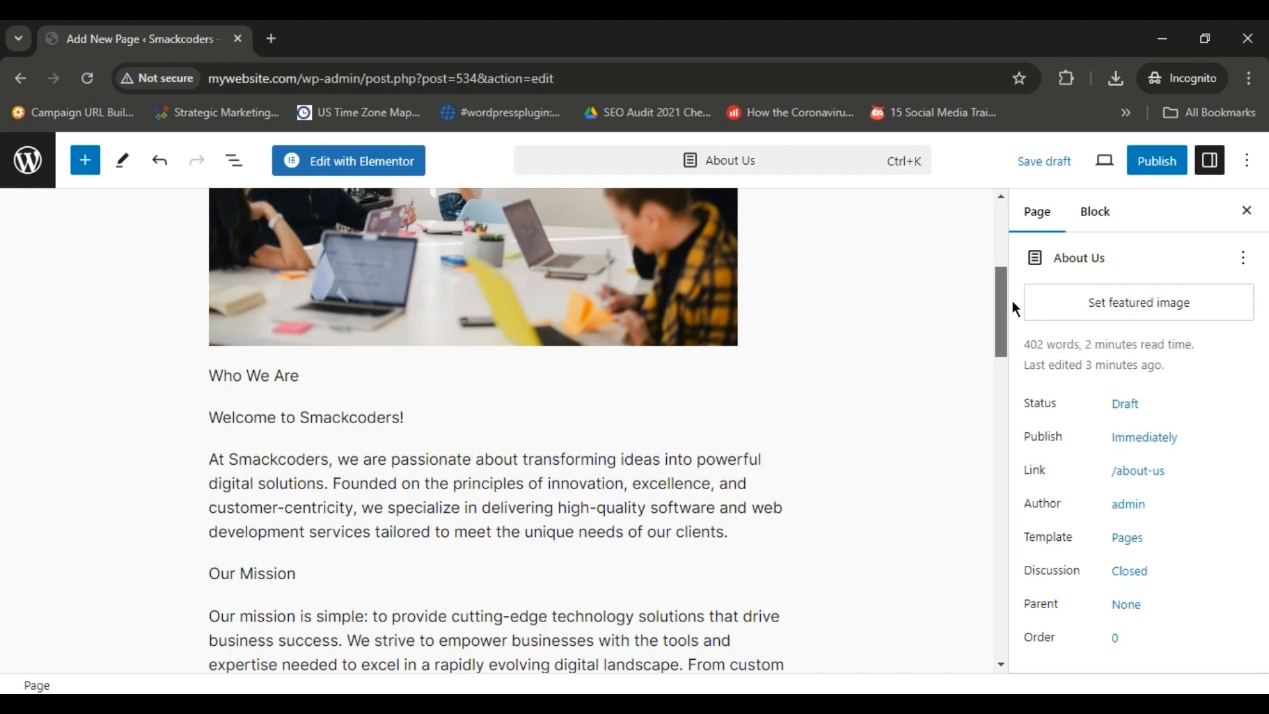
{"action": "scroll", "coordinate": [1012, 300], "scroll_direction": "down", "scroll_amount": 1}
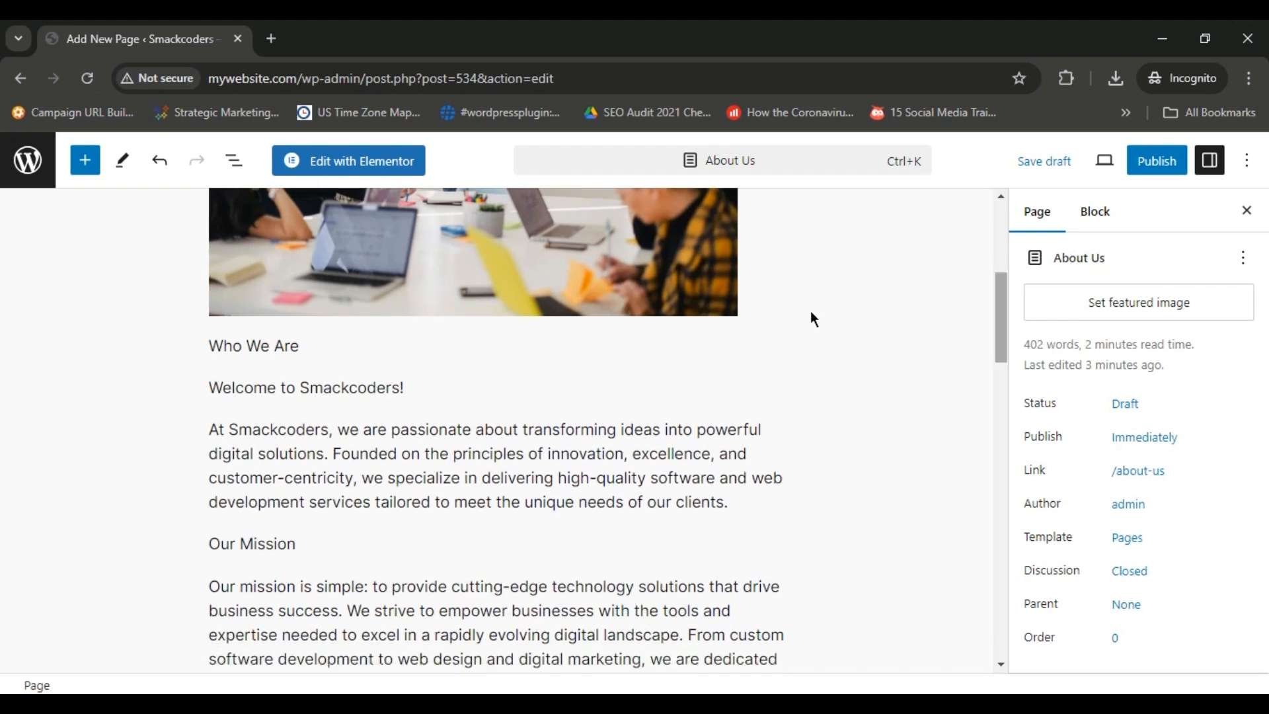
{"action": "left_click", "coordinate": [368, 542]}
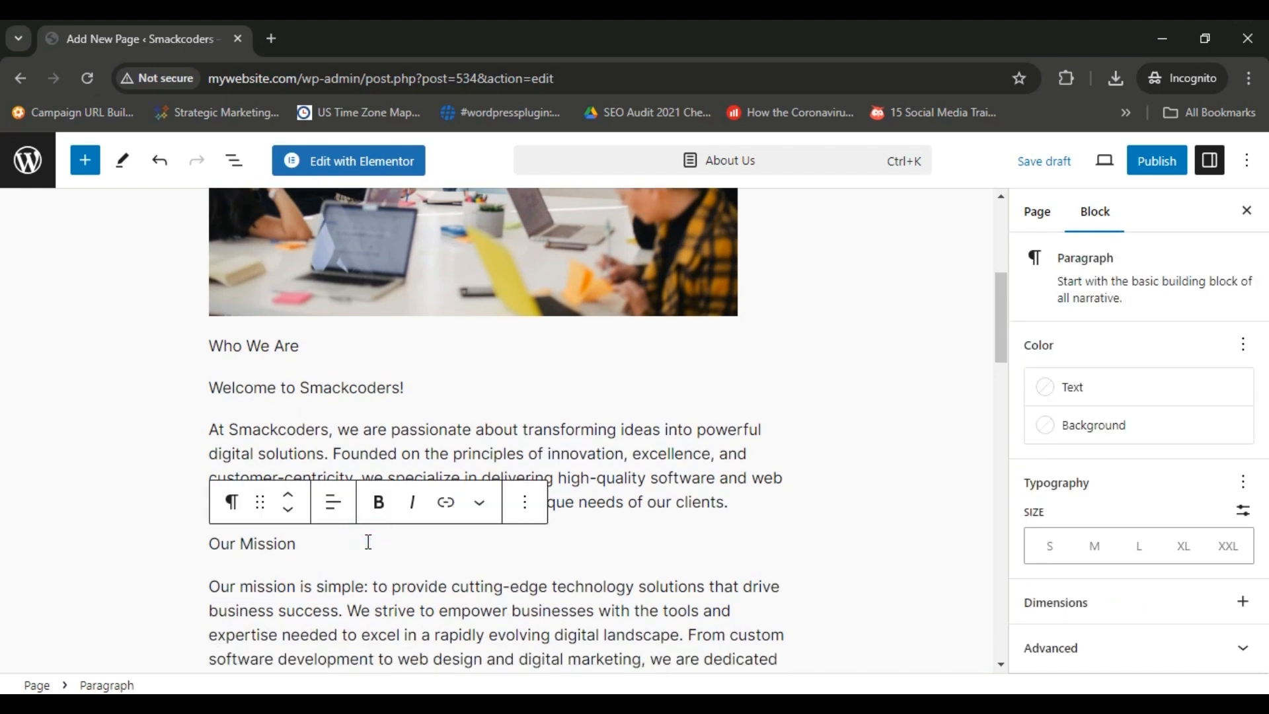
{"action": "key", "text": "ctrl+a"}
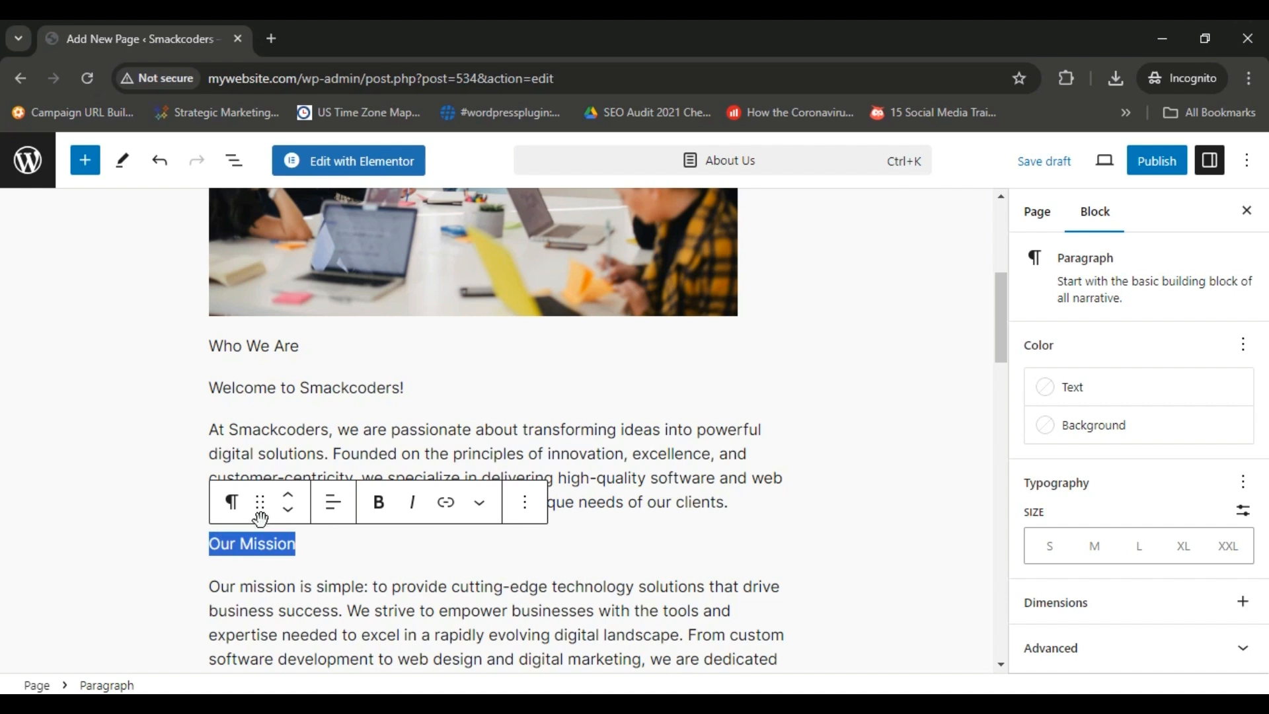
{"action": "left_click", "coordinate": [231, 503]}
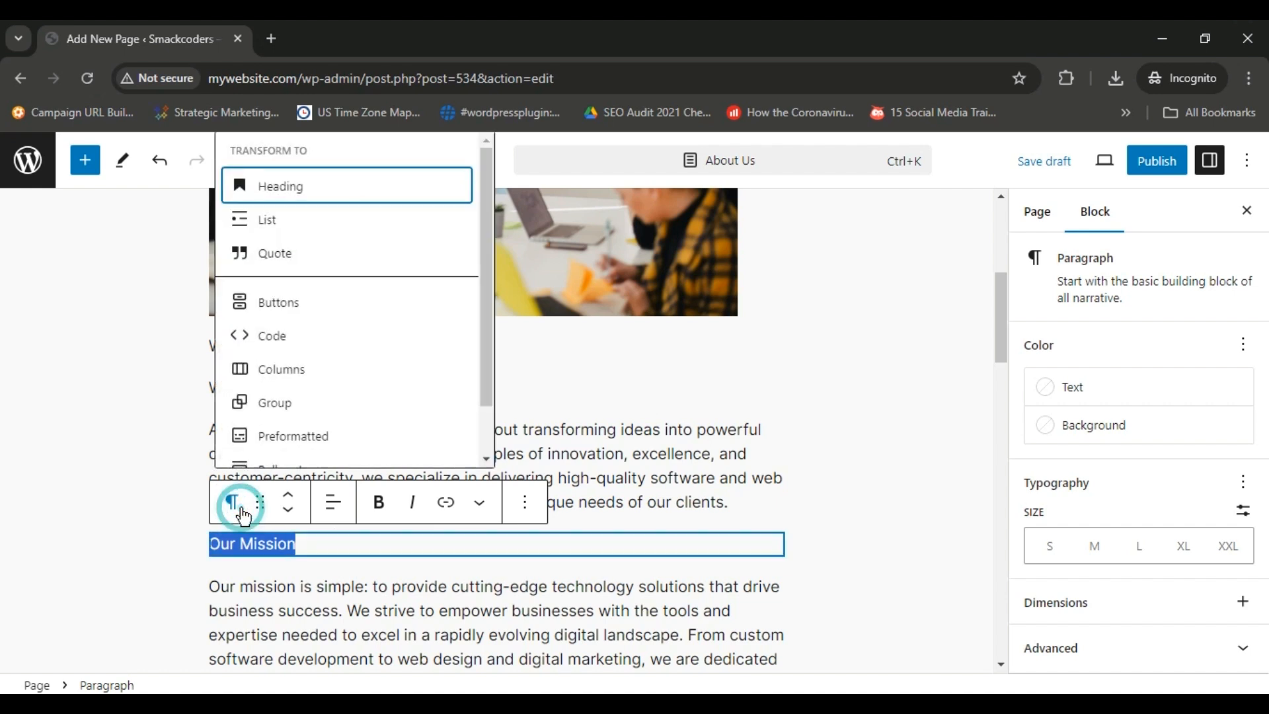
{"action": "left_click", "coordinate": [311, 203]}
{"action": "left_click", "coordinate": [372, 506]}
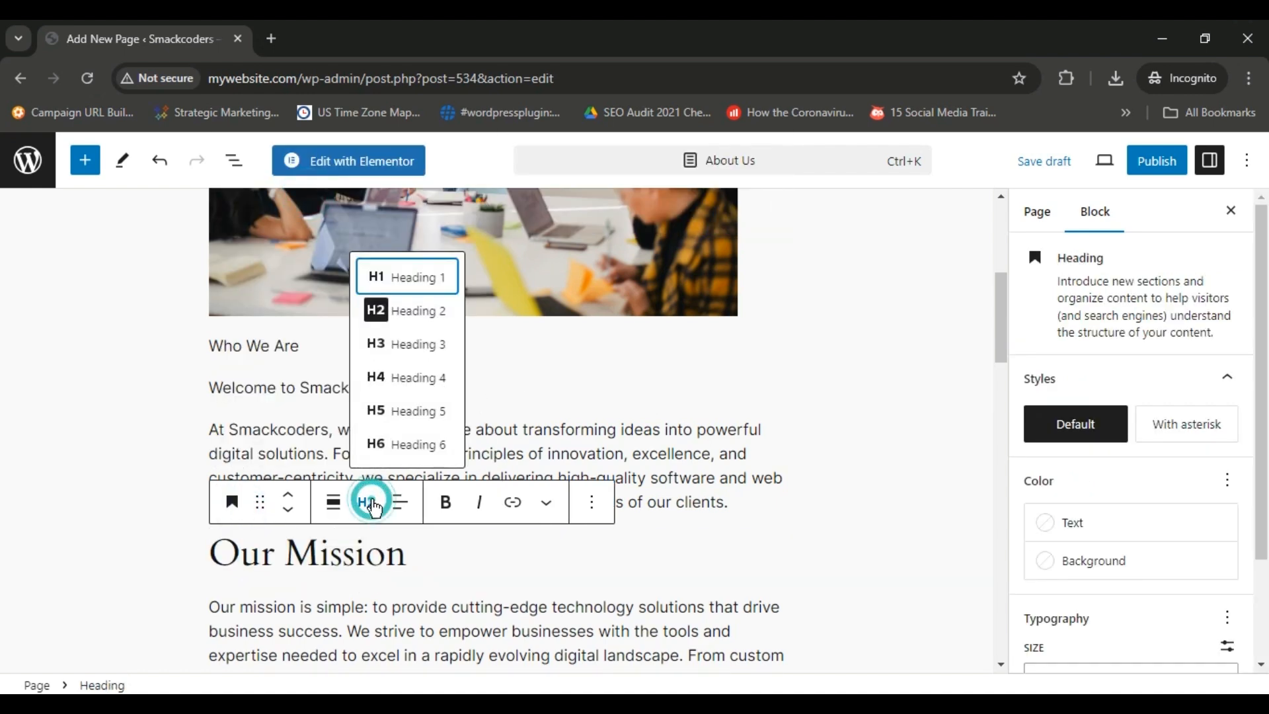
{"action": "left_click", "coordinate": [435, 345]}
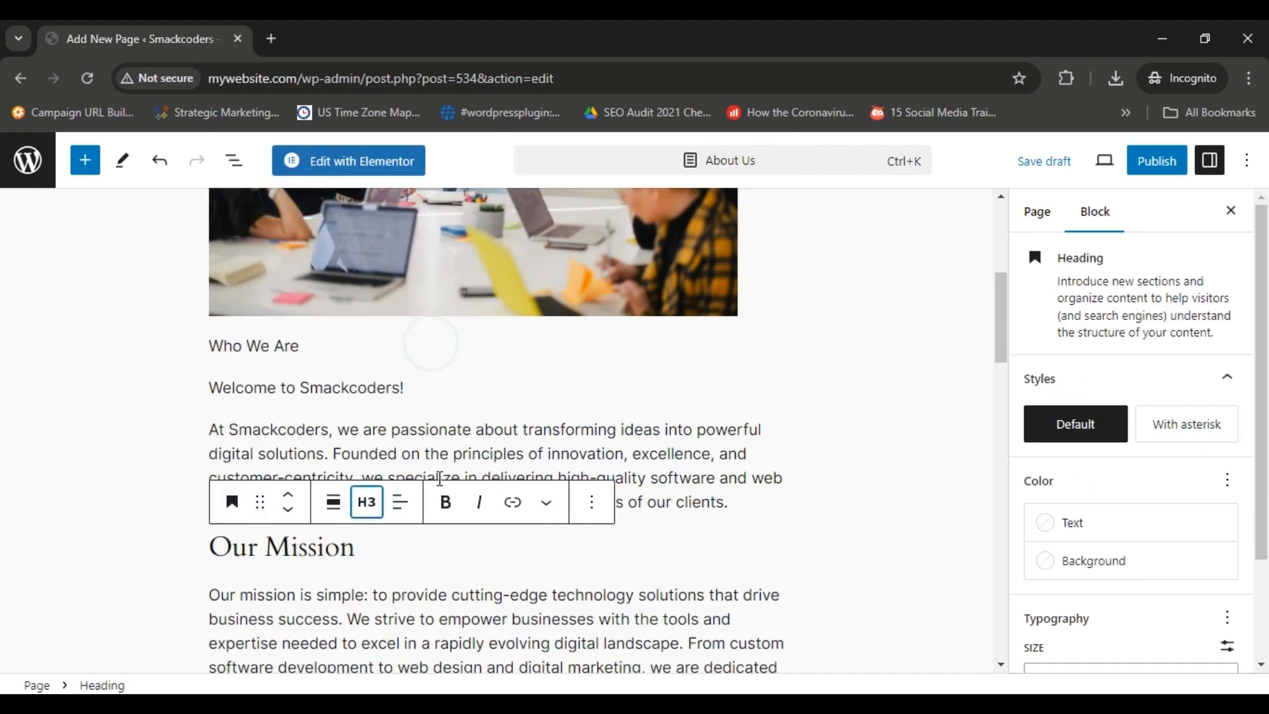
{"action": "left_click", "coordinate": [440, 536]}
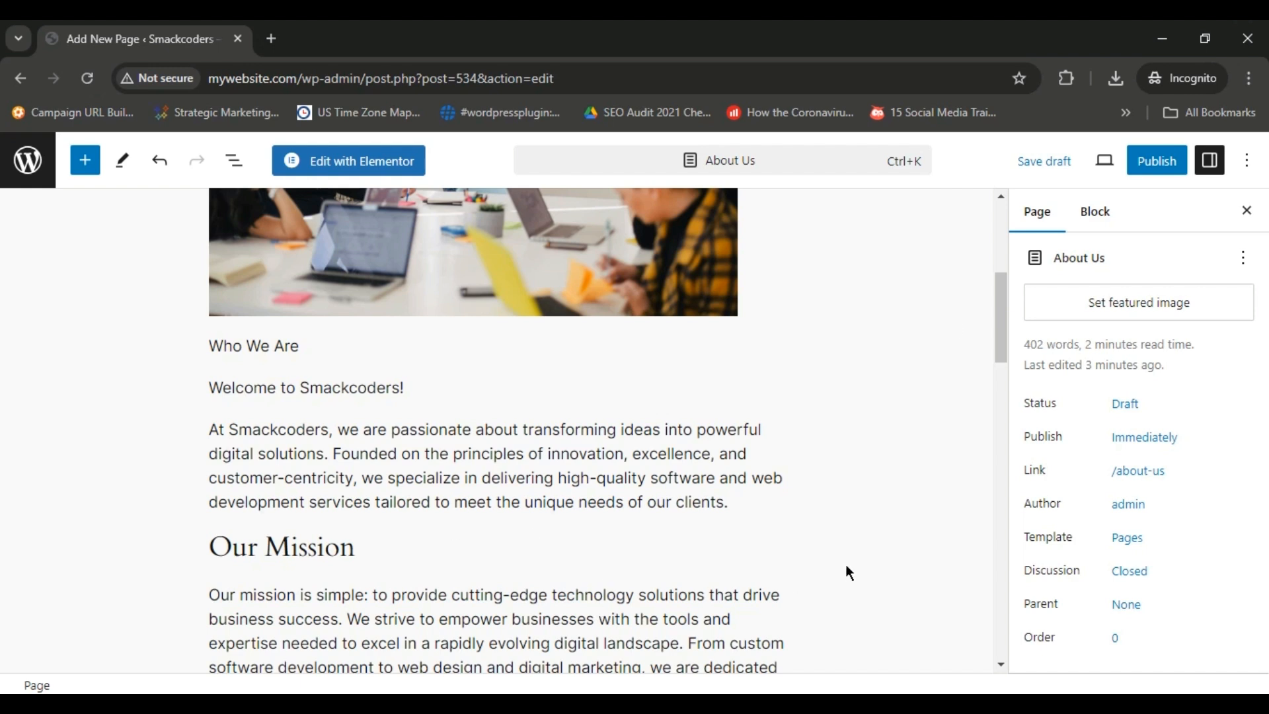
Copy the "Our Team" line from the Google Docs content document into a new paragraph after the Our Values list, with an empty paragraph below.
{"action": "left_click_drag", "start_coordinate": [995, 289], "coordinate": [1010, 455]}
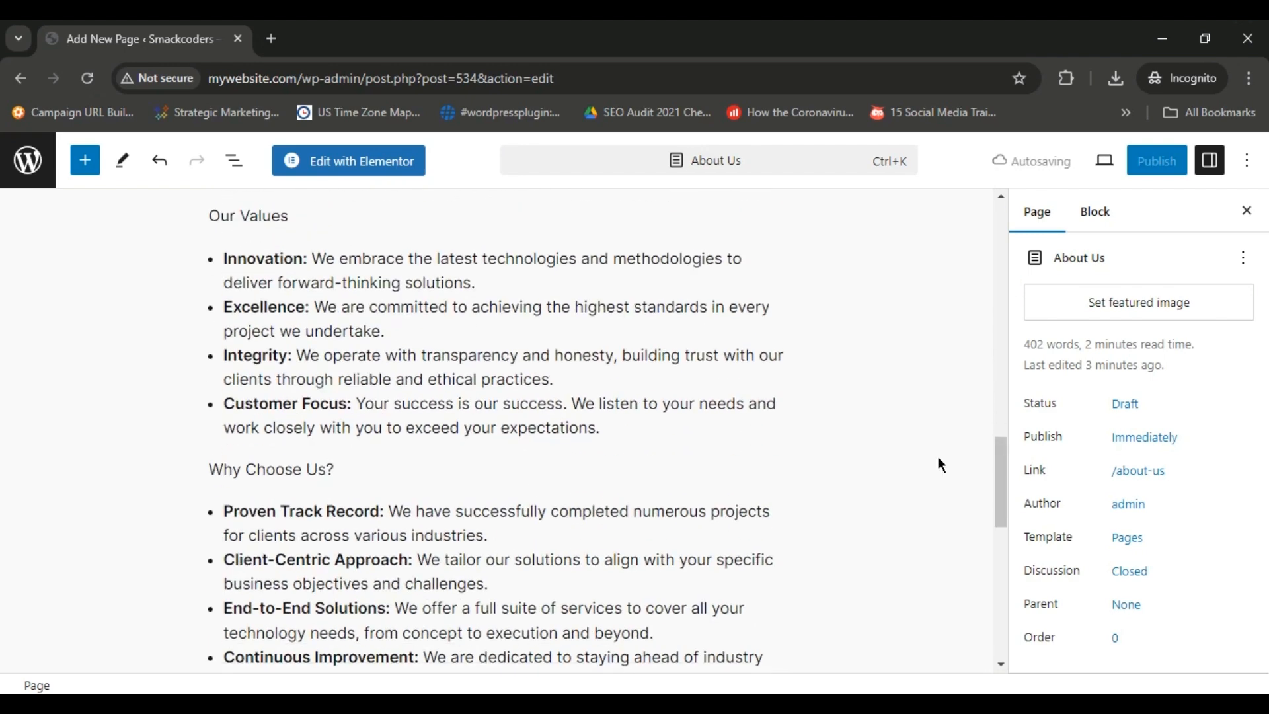
{"action": "left_click", "coordinate": [700, 425]}
{"action": "key", "text": "Return"}
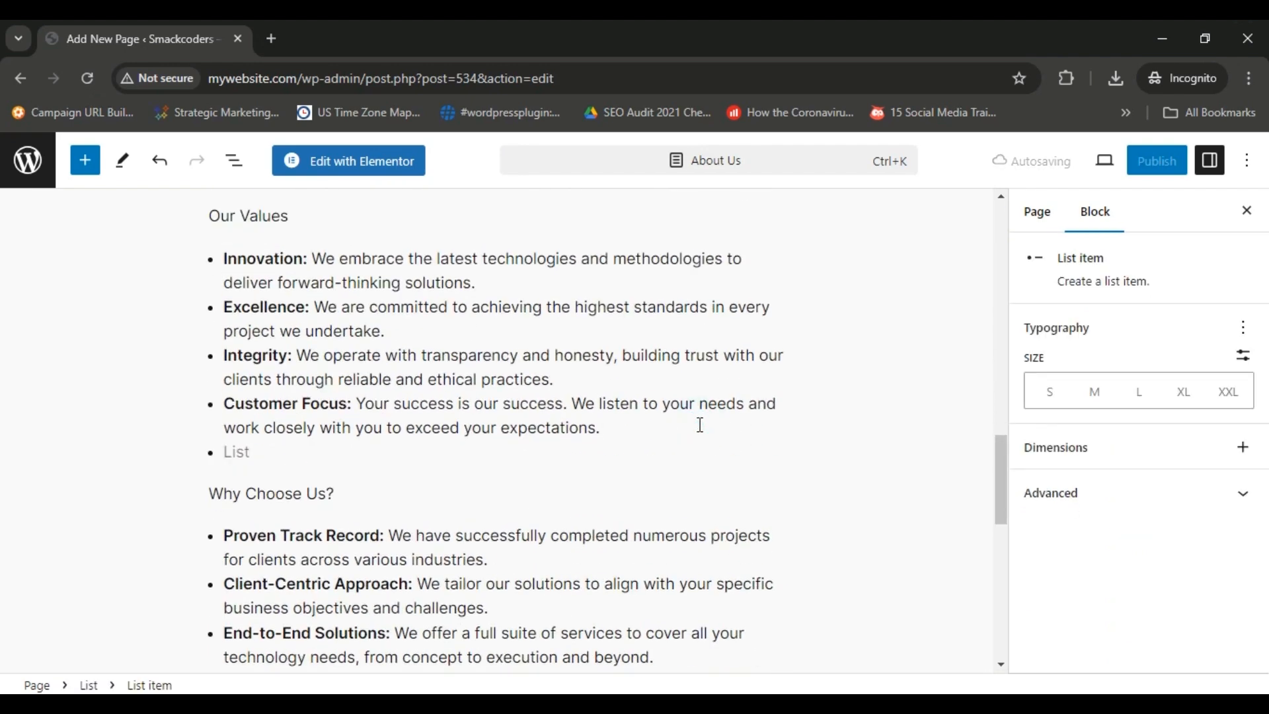
{"action": "key", "text": "Return"}
{"action": "key", "text": "alt+Tab"}
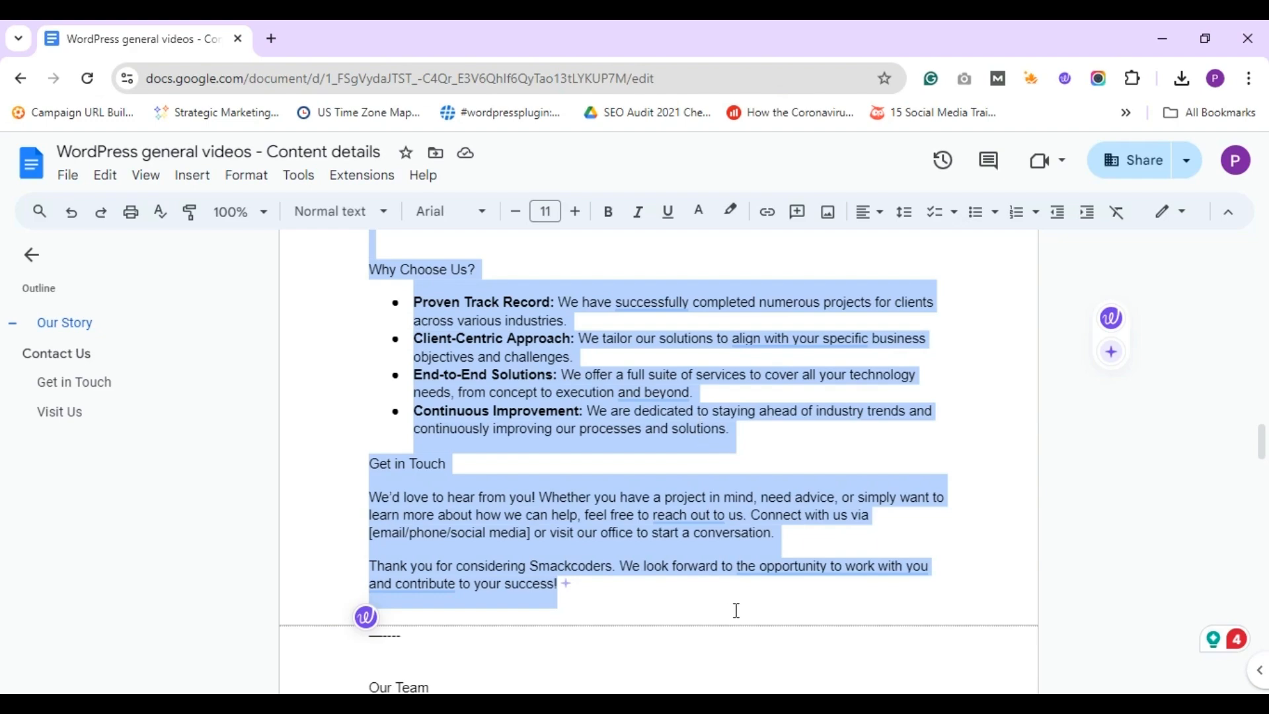
{"action": "triple_click", "coordinate": [672, 685]}
{"action": "key", "text": "ctrl+c"}
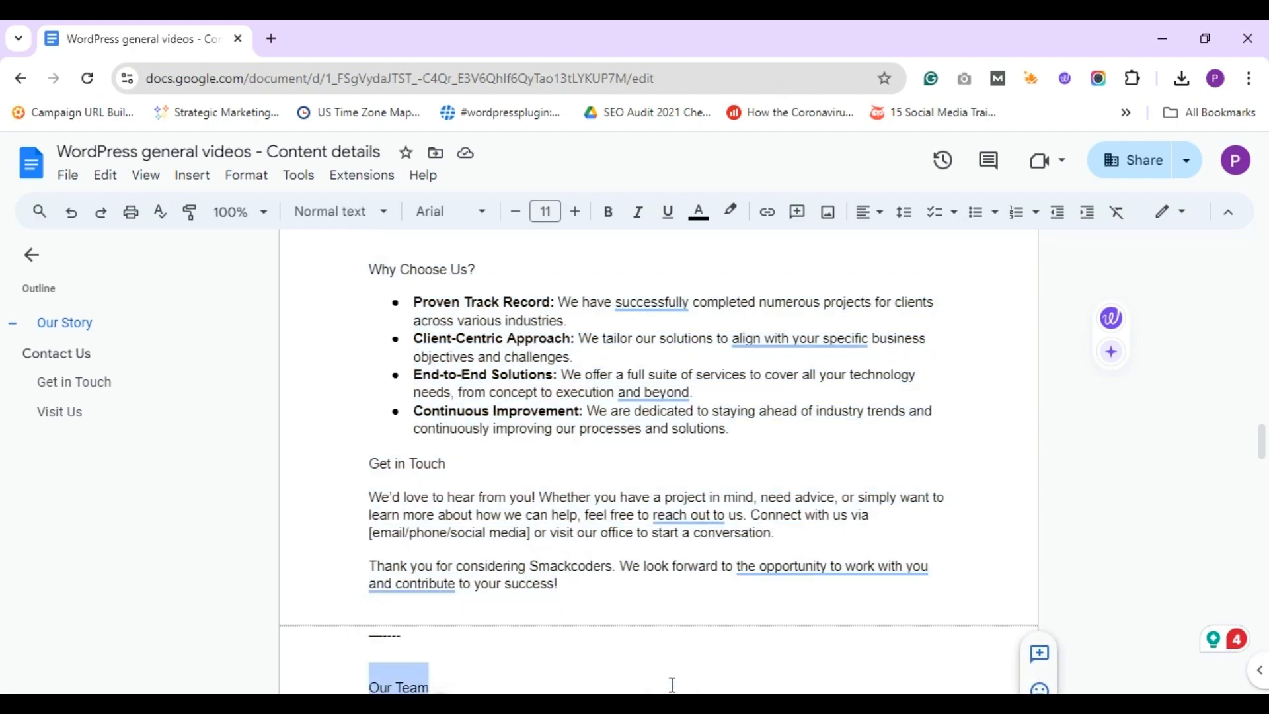
{"action": "key", "text": "alt+Tab"}
{"action": "key", "text": "ctrl+v"}
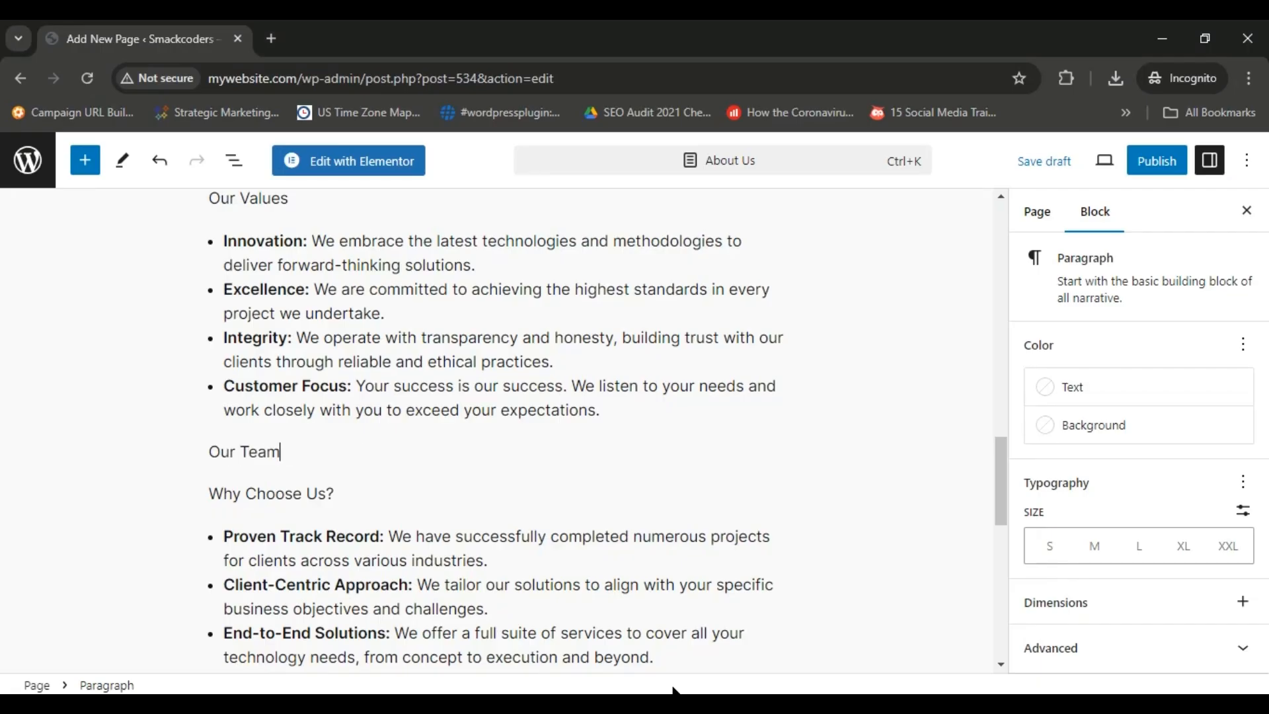
{"action": "key", "text": "Return"}
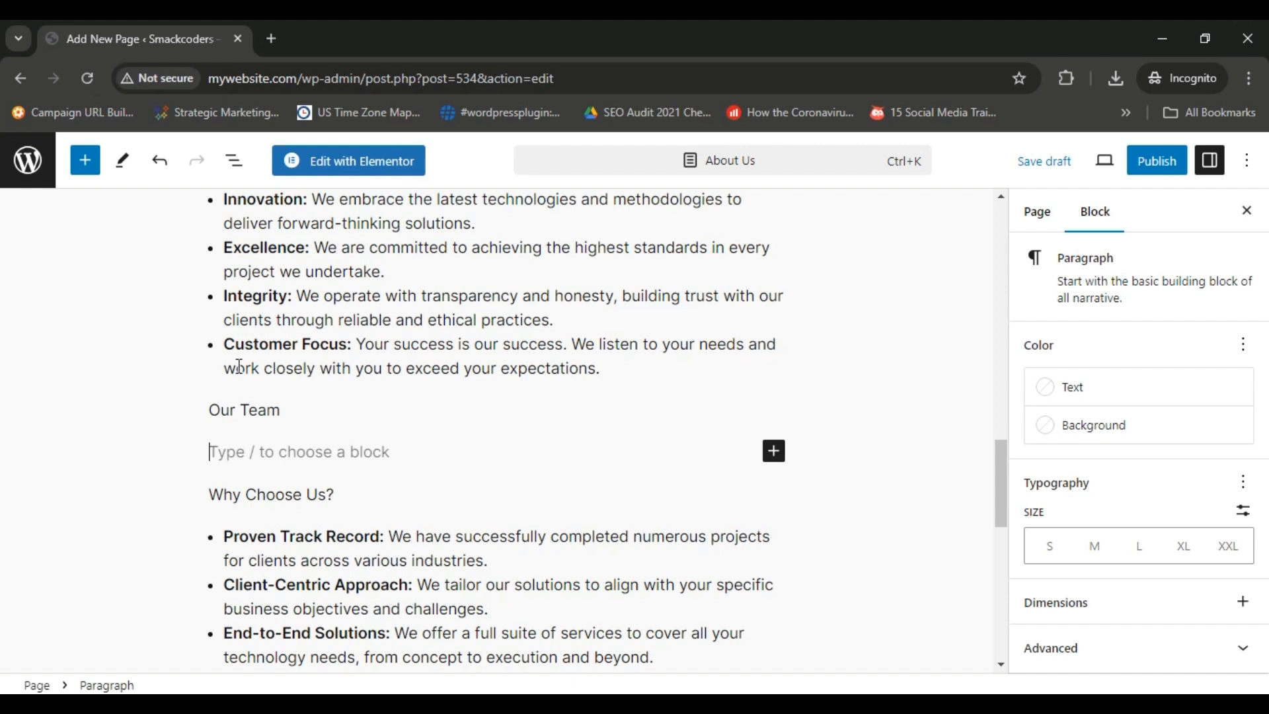
Transform the "Our Team" paragraph into a Heading 3.
{"action": "left_click", "coordinate": [281, 407]}
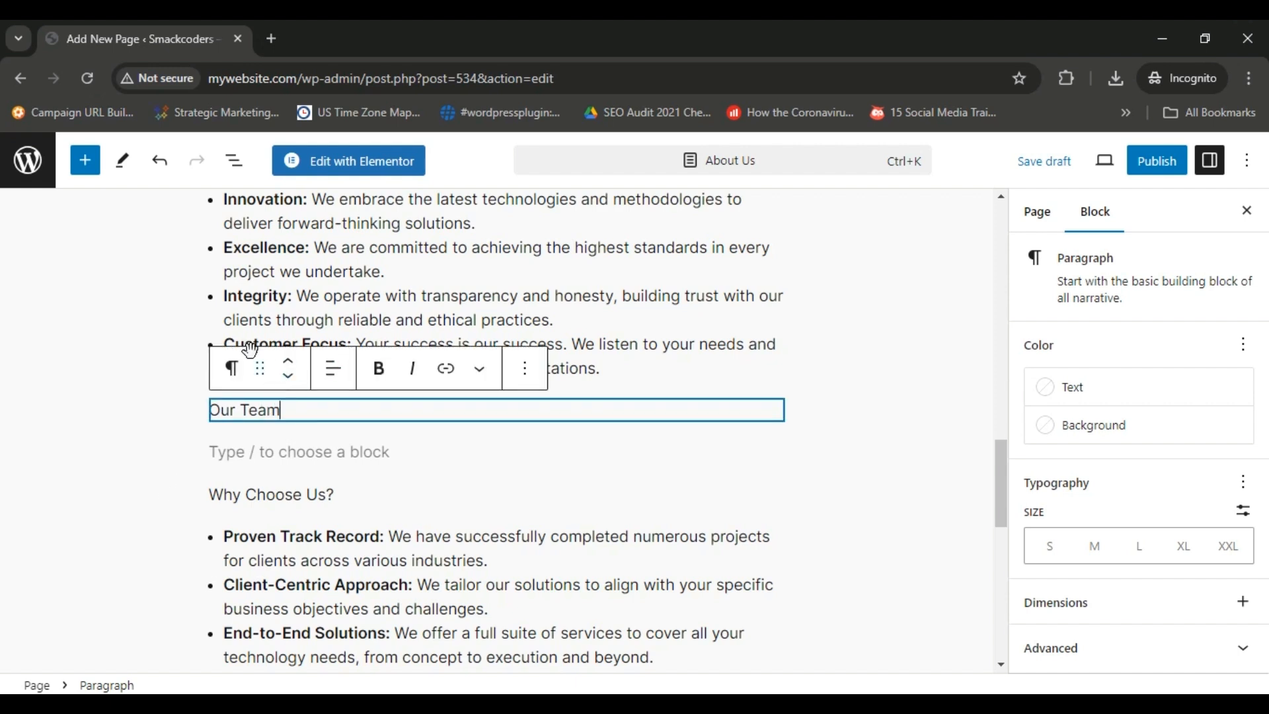
{"action": "left_click", "coordinate": [231, 368]}
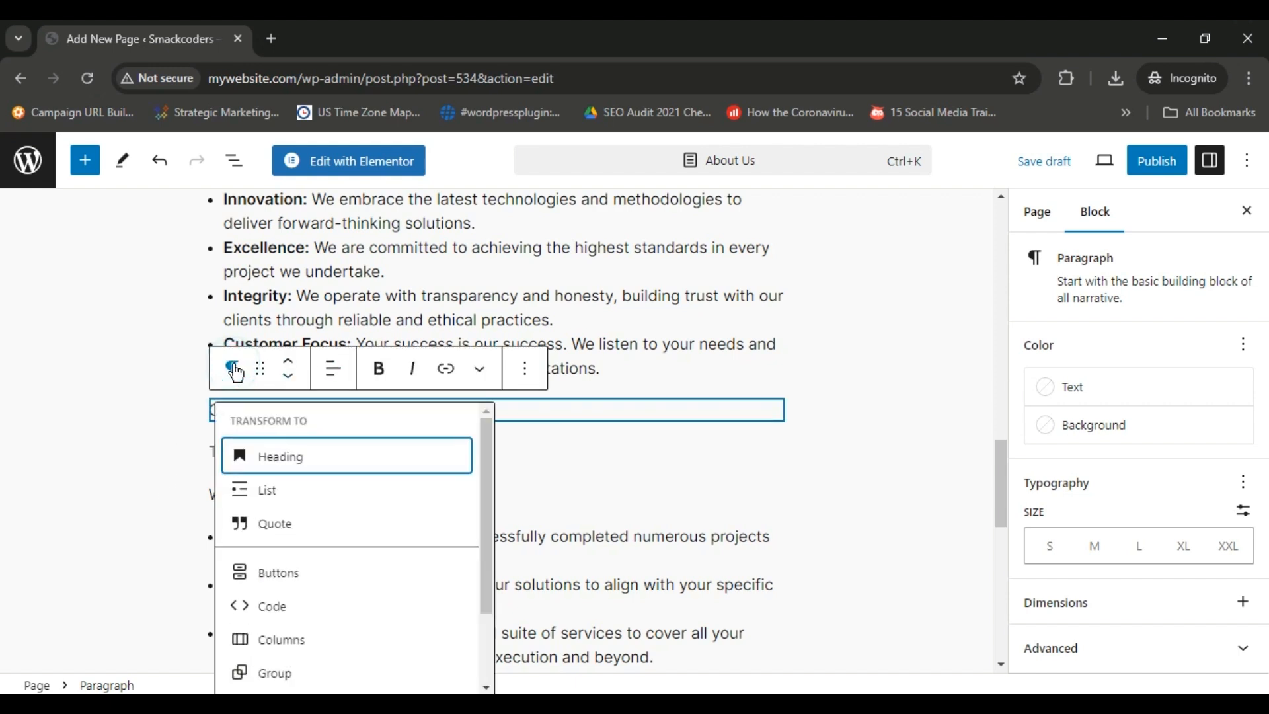
{"action": "left_click", "coordinate": [337, 463]}
{"action": "left_click", "coordinate": [369, 369]}
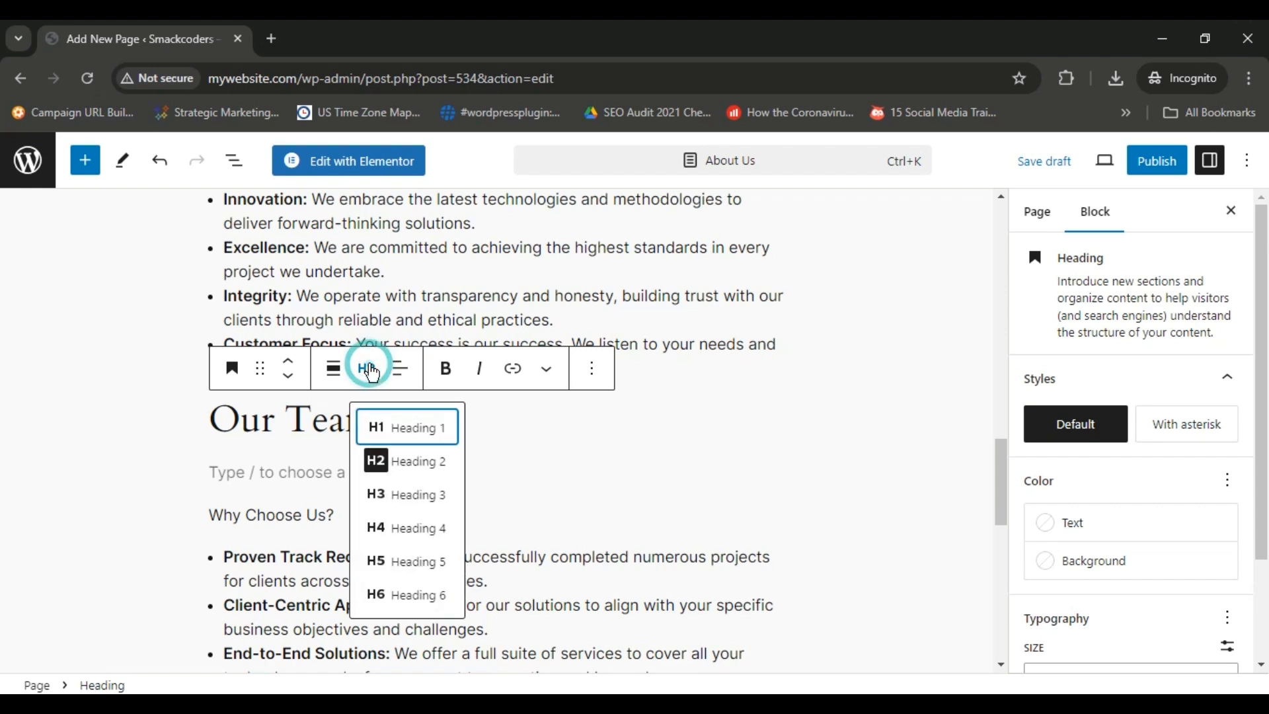
{"action": "left_click", "coordinate": [395, 494]}
Copy the team description paragraph from the Google Docs content document into the empty paragraph beneath the "Our Team" heading.
{"action": "left_click", "coordinate": [329, 458]}
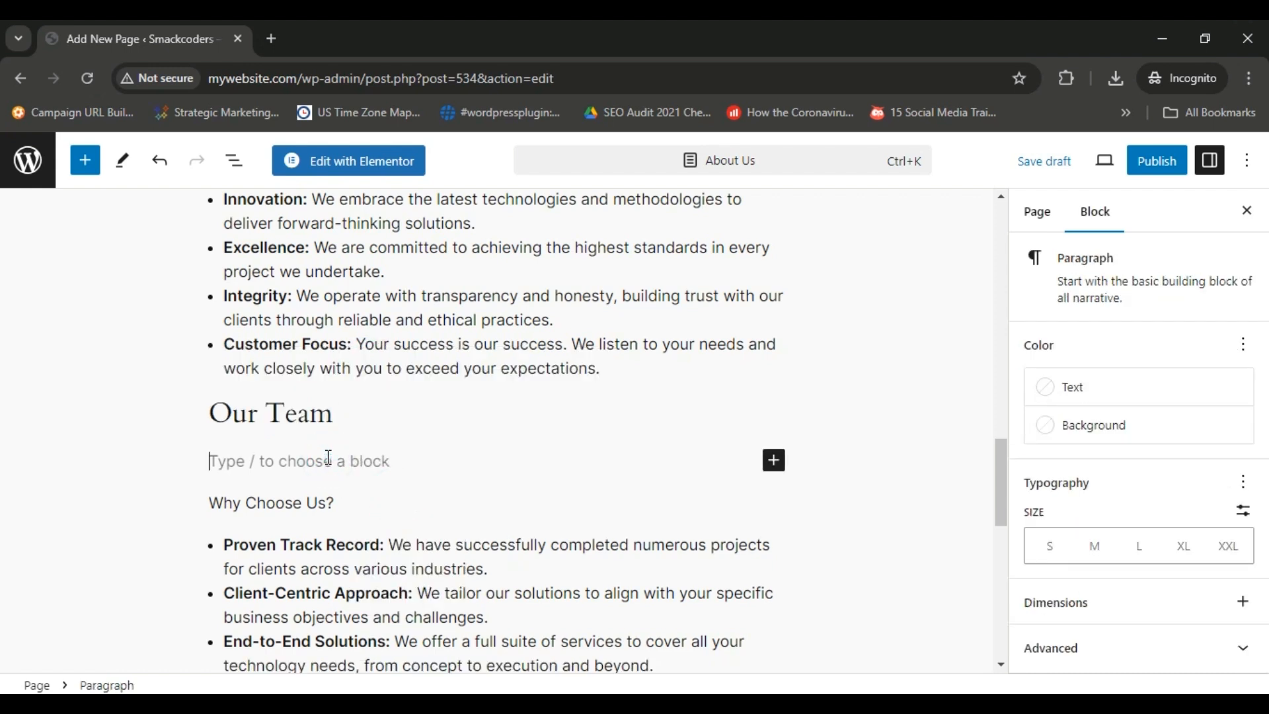
{"action": "key", "text": "alt+Tab"}
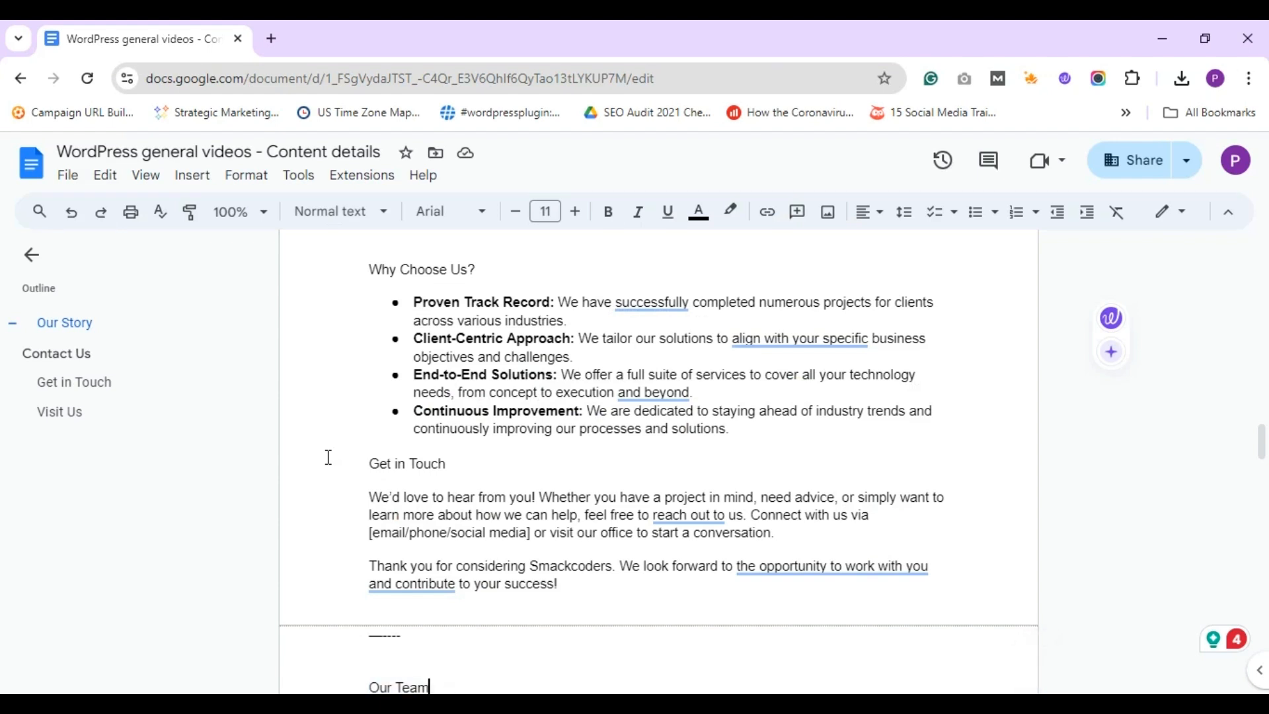
{"action": "key", "text": "Down"}
{"action": "key", "text": "shift+Down"}
{"action": "key", "text": "shift+Down"}
{"action": "key", "text": "shift+Down"}
{"action": "key", "text": "shift+Down"}
{"action": "key", "text": "ctrl+c"}
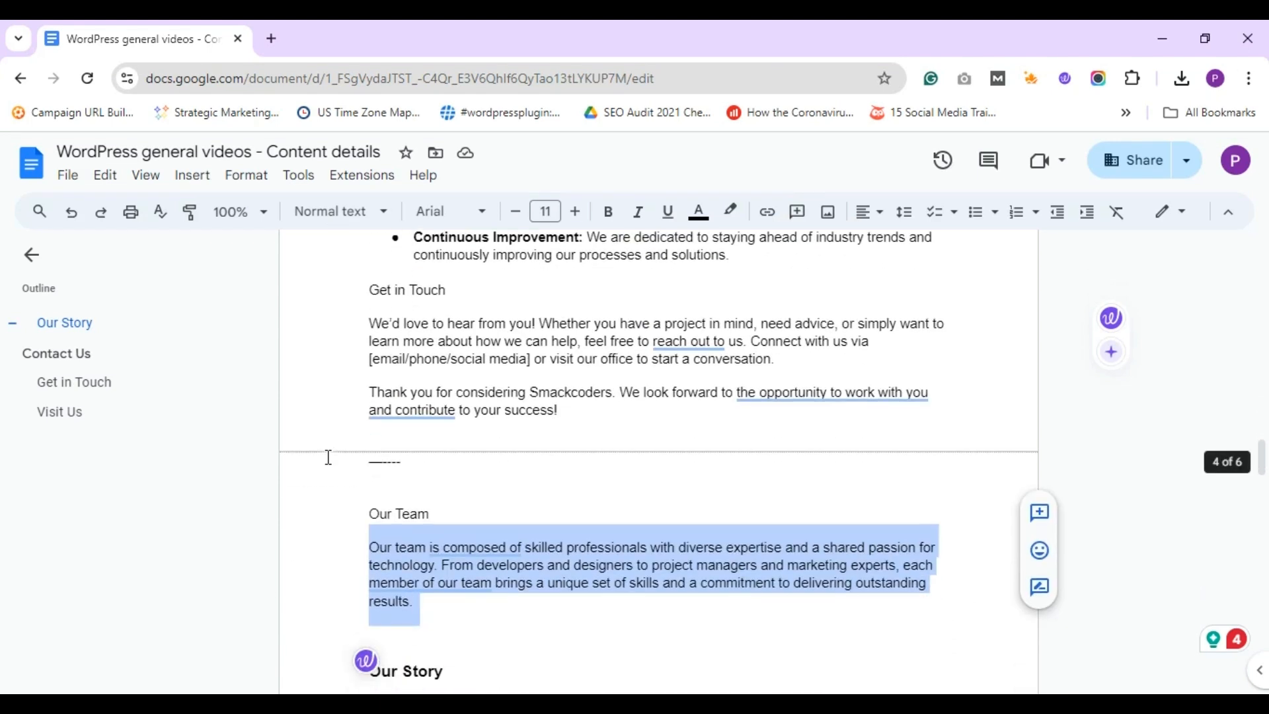
{"action": "key", "text": "alt+Tab"}
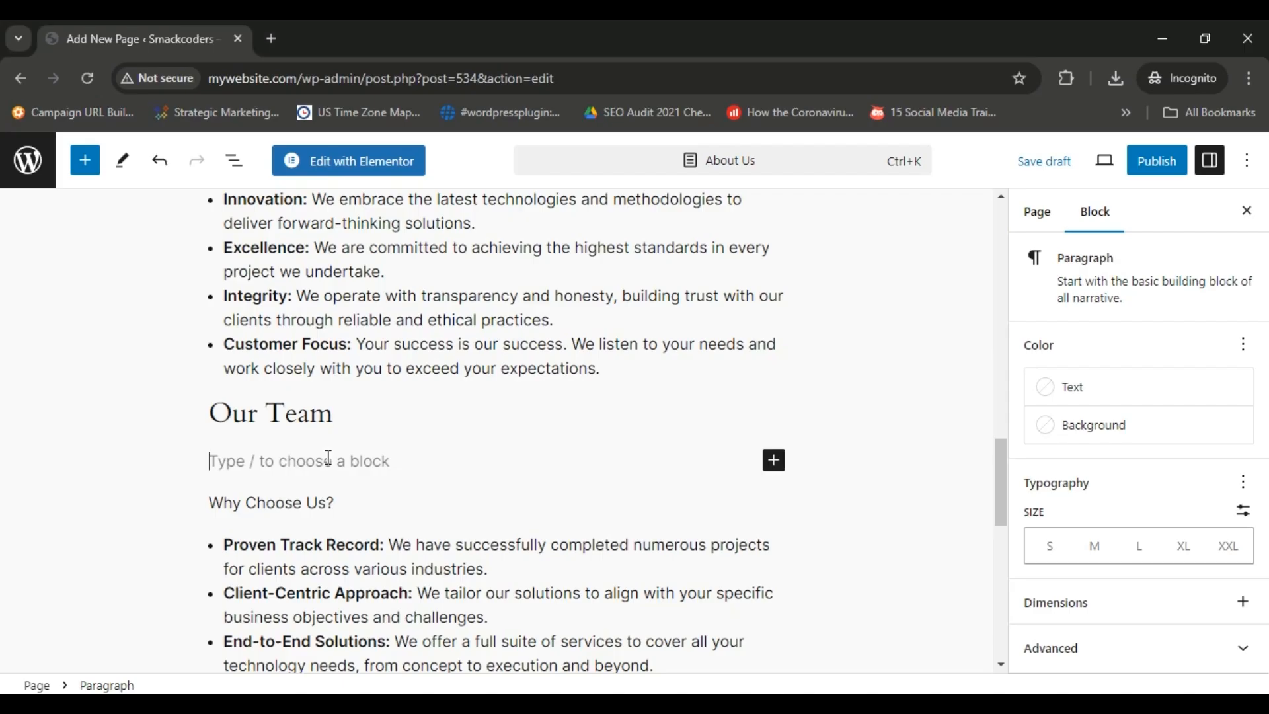
{"action": "key", "text": "ctrl+v"}
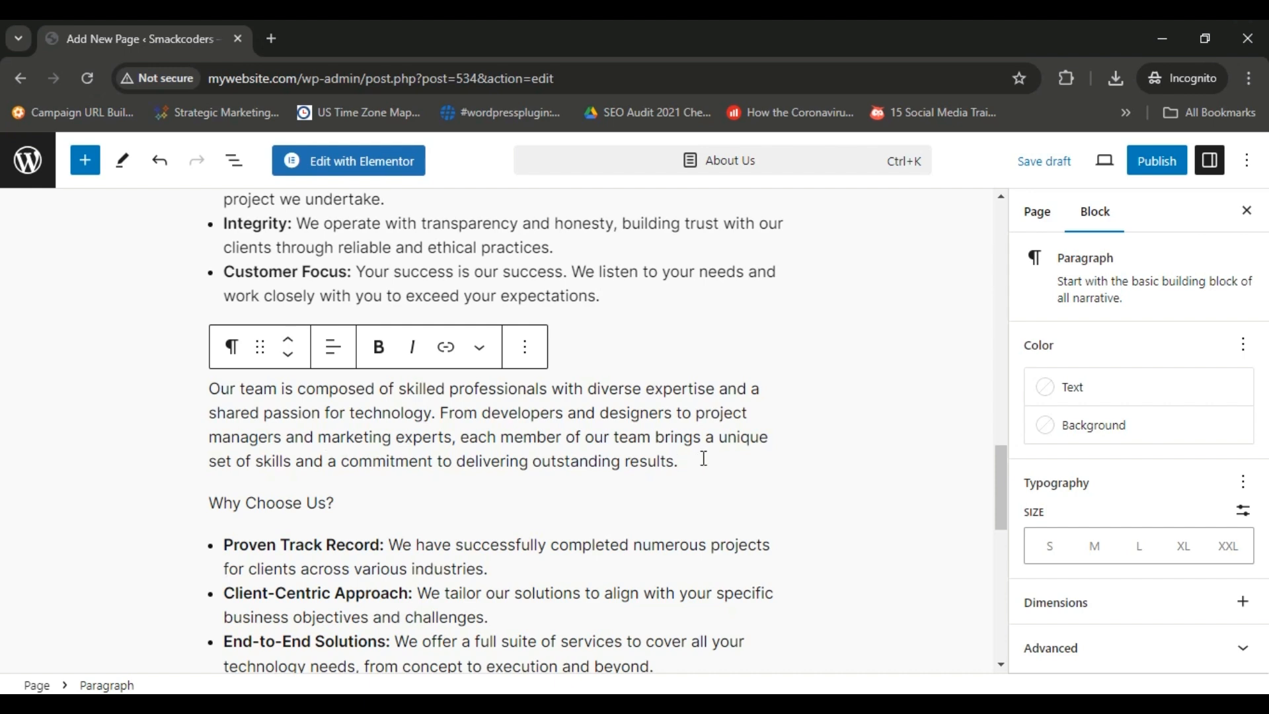
Insert a Gallery block below the team description paragraph.
{"action": "key", "text": "Return"}
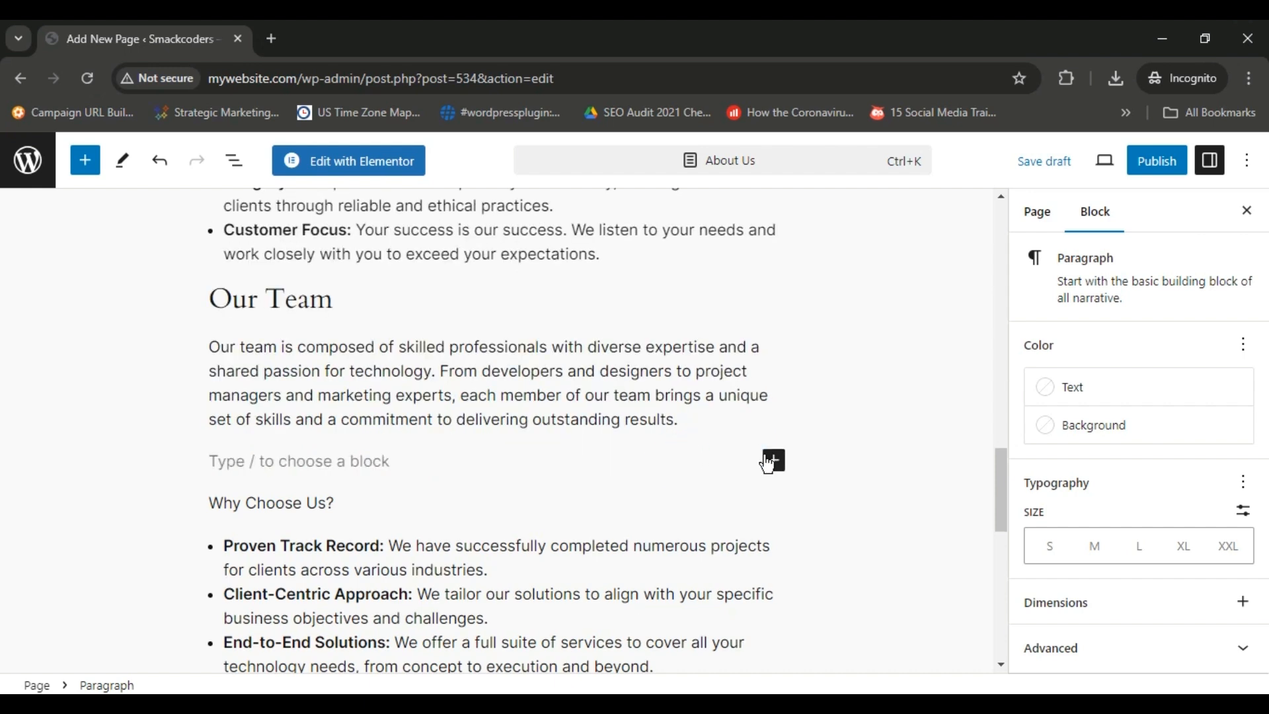
{"action": "left_click", "coordinate": [773, 463]}
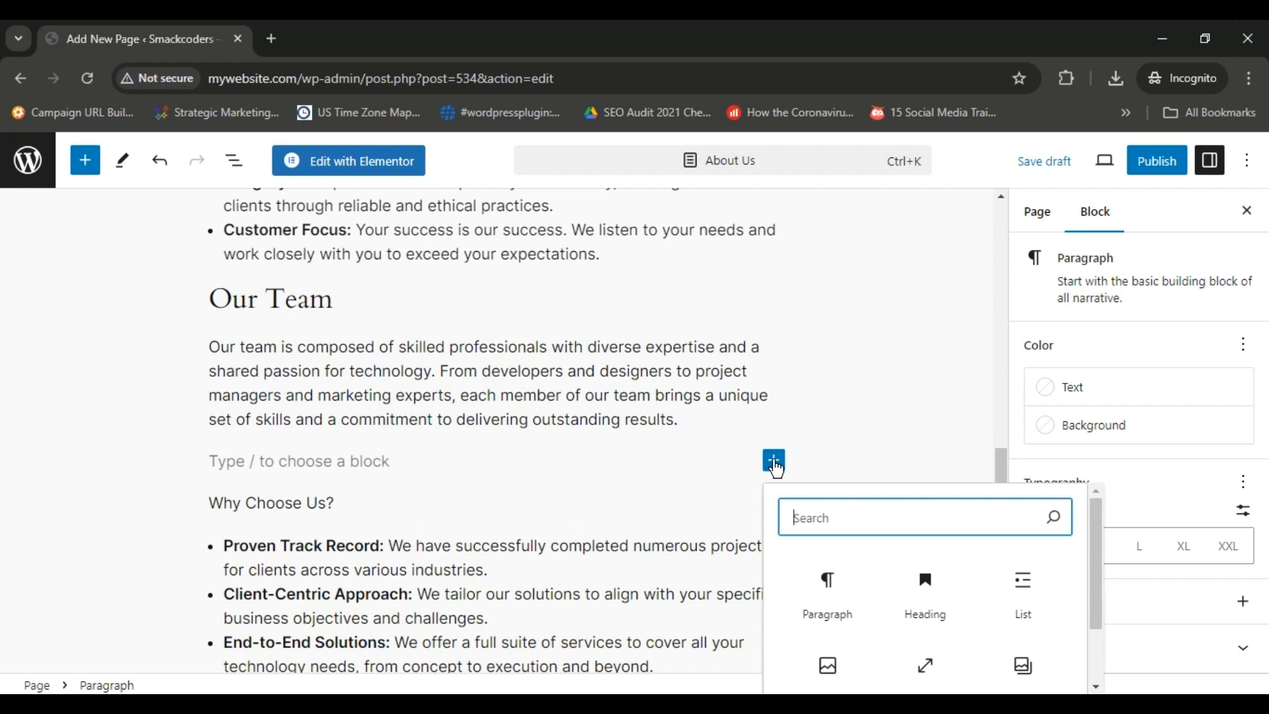
{"action": "type", "text": "gallery"}
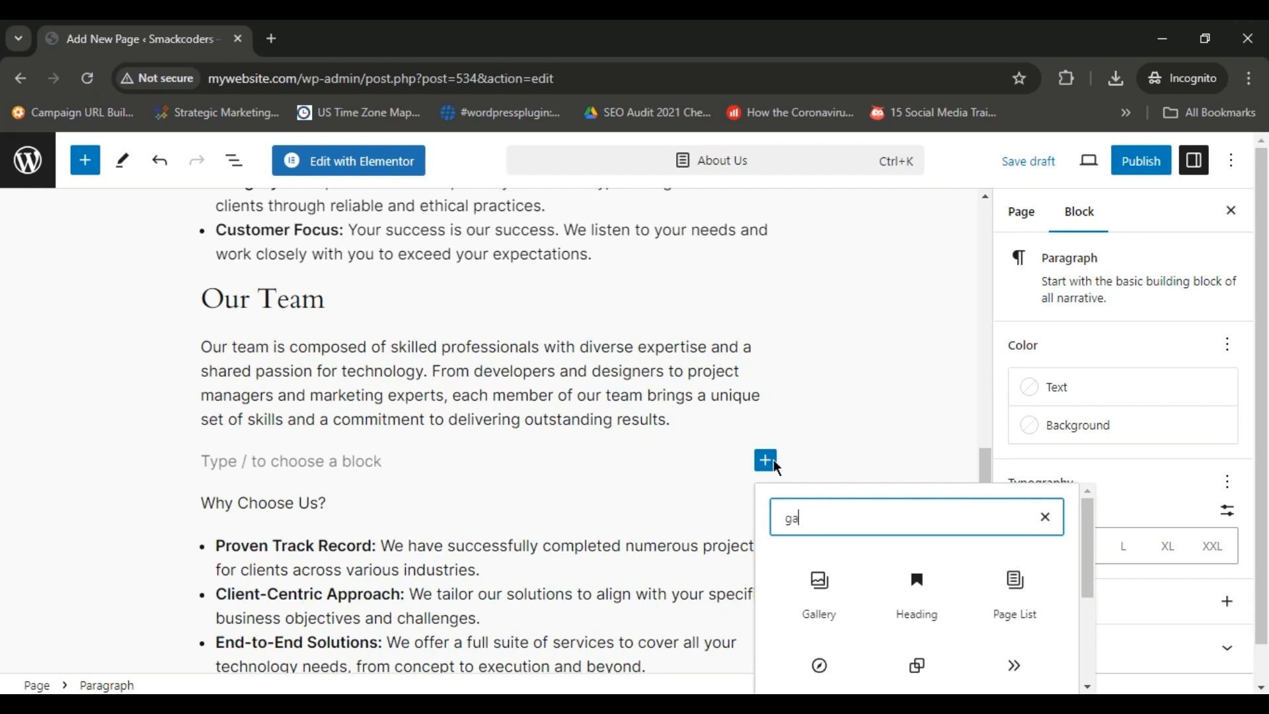
{"action": "left_click", "coordinate": [826, 591]}
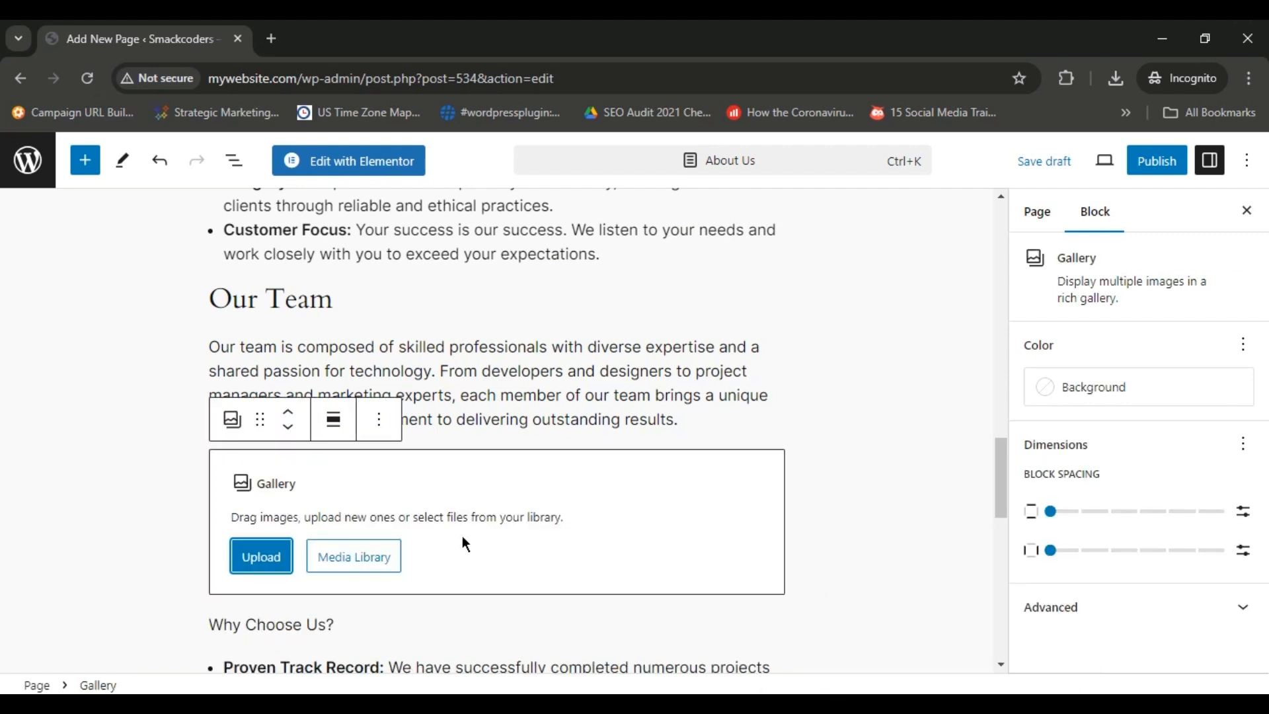
Fill the gallery from the media library with team.jpg, the group photo in dark clothing and teammembers.jpg, in that order.
{"action": "left_click", "coordinate": [349, 559]}
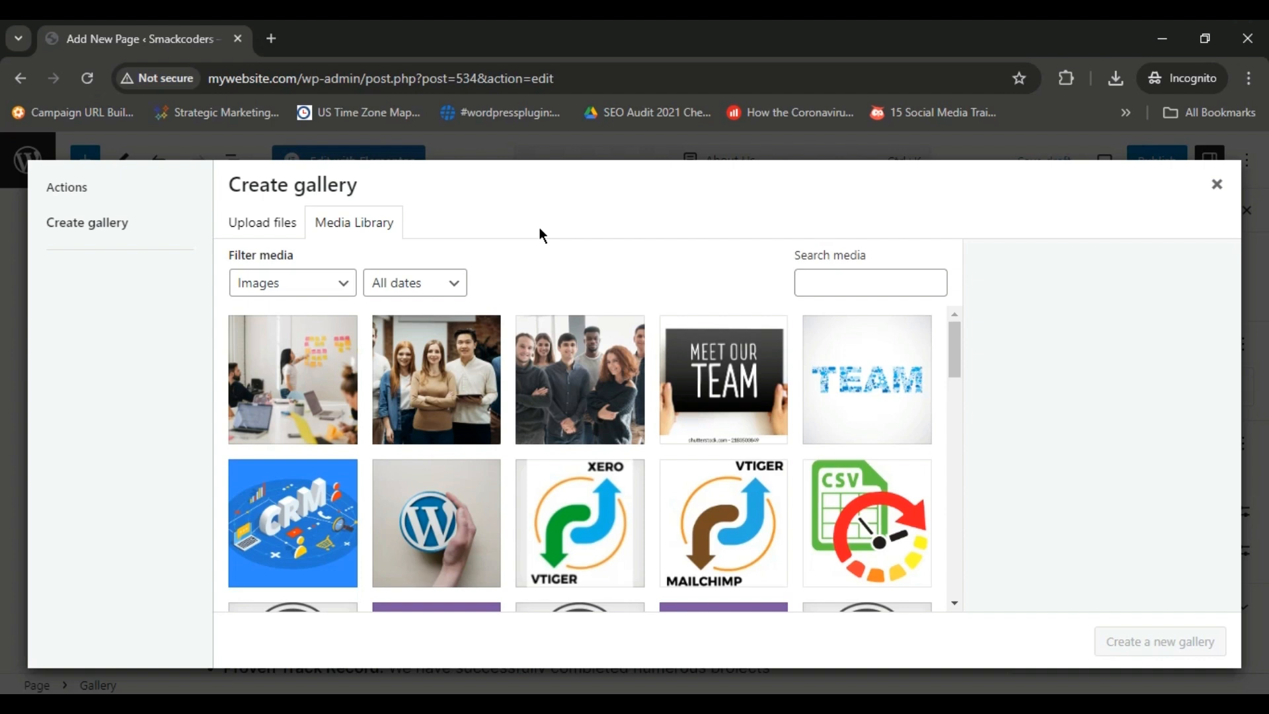
{"action": "left_click", "coordinate": [878, 365]}
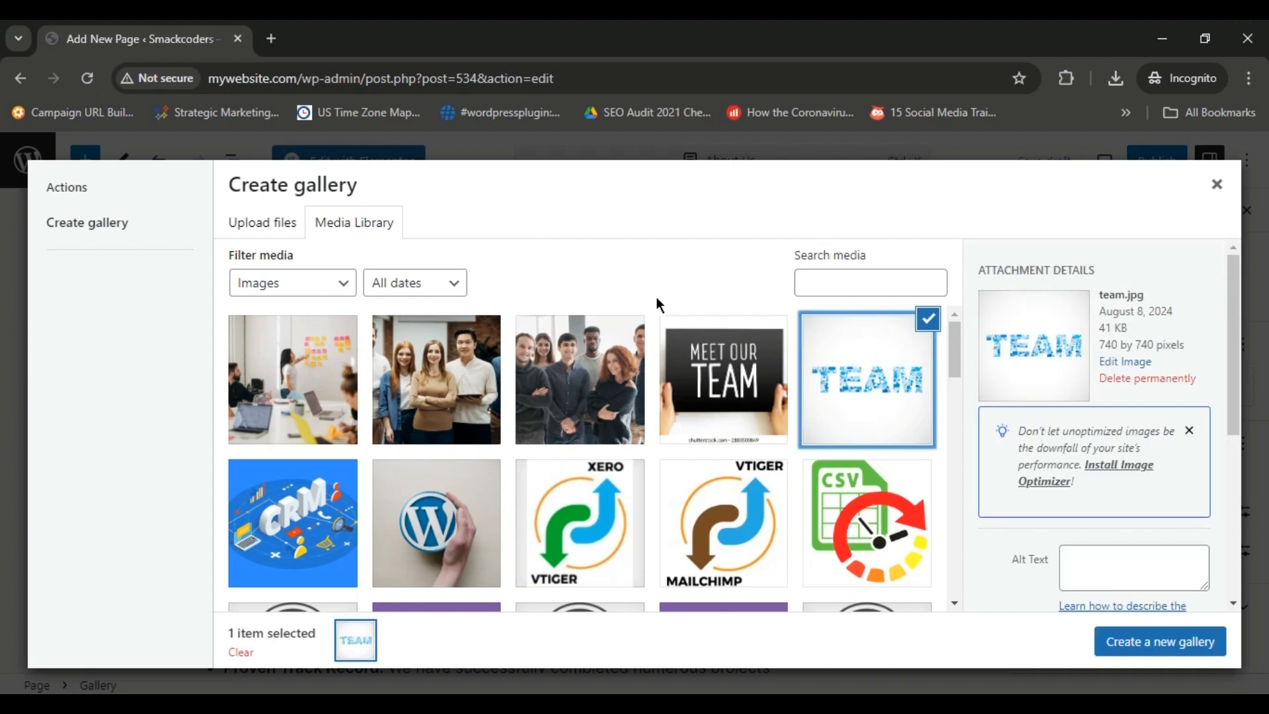
{"action": "left_click", "coordinate": [608, 354]}
{"action": "left_click", "coordinate": [471, 360]}
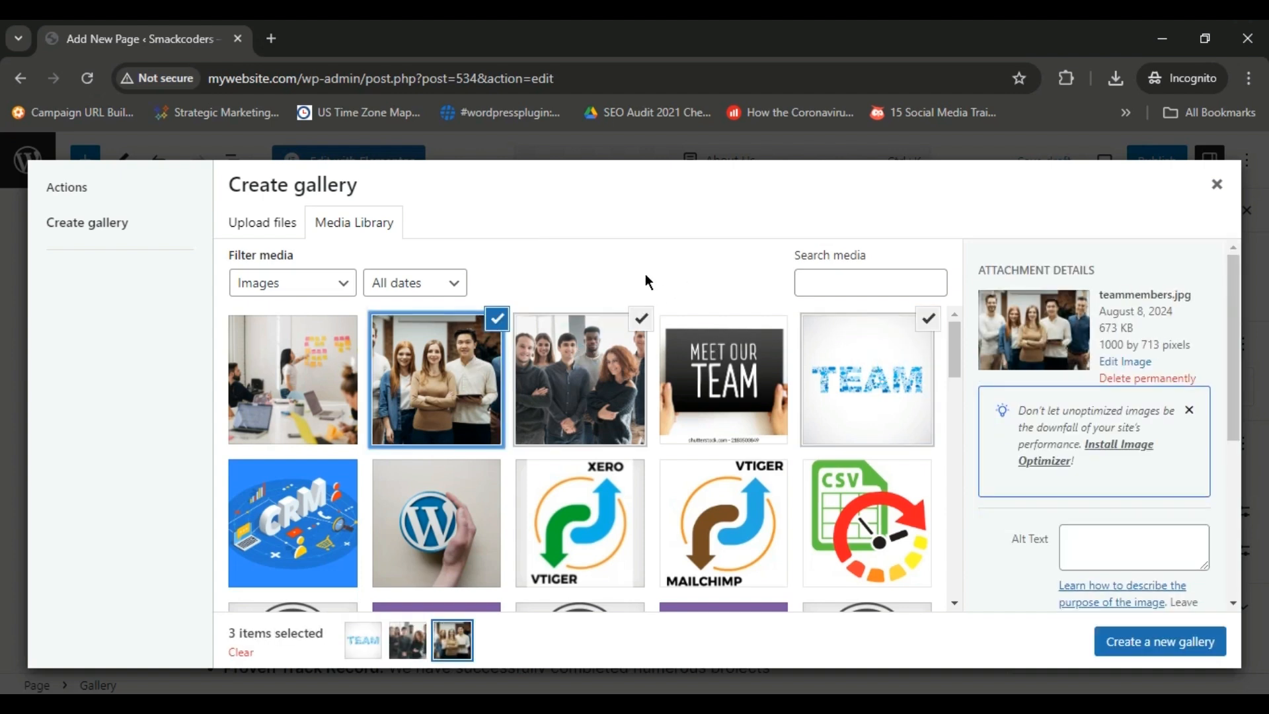
{"action": "left_click", "coordinate": [1128, 640]}
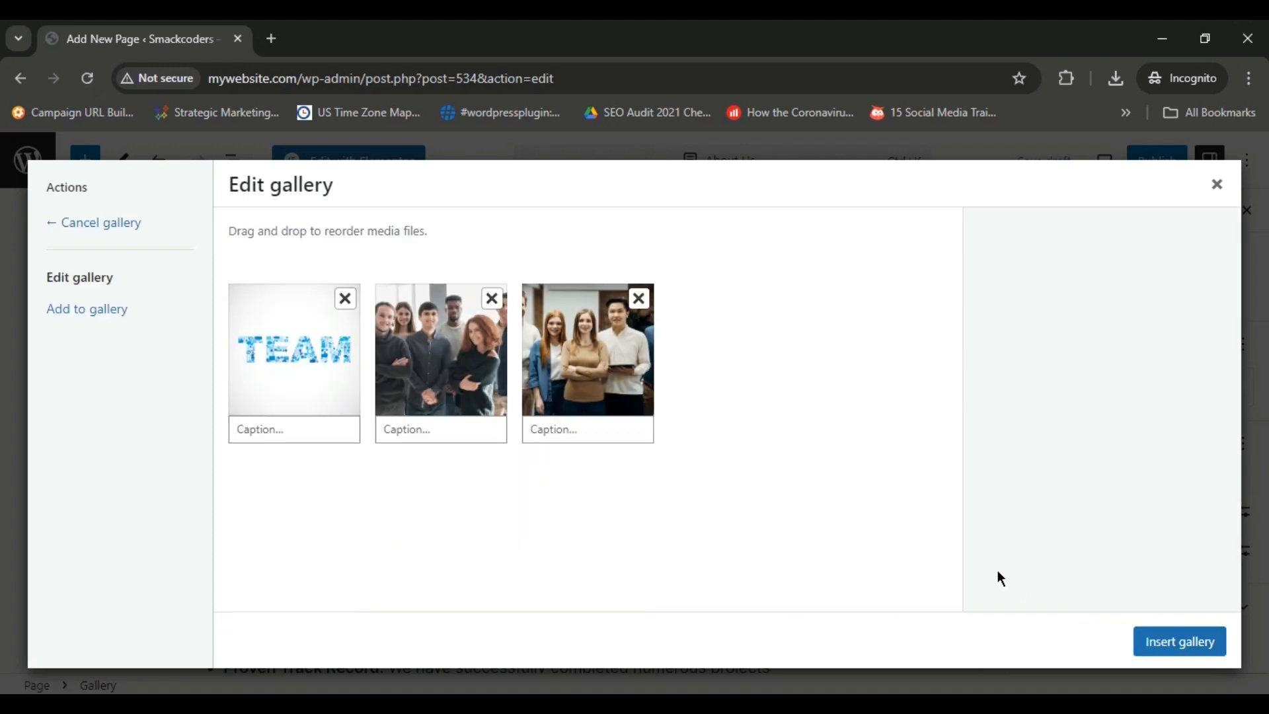
{"action": "left_click", "coordinate": [1182, 647]}
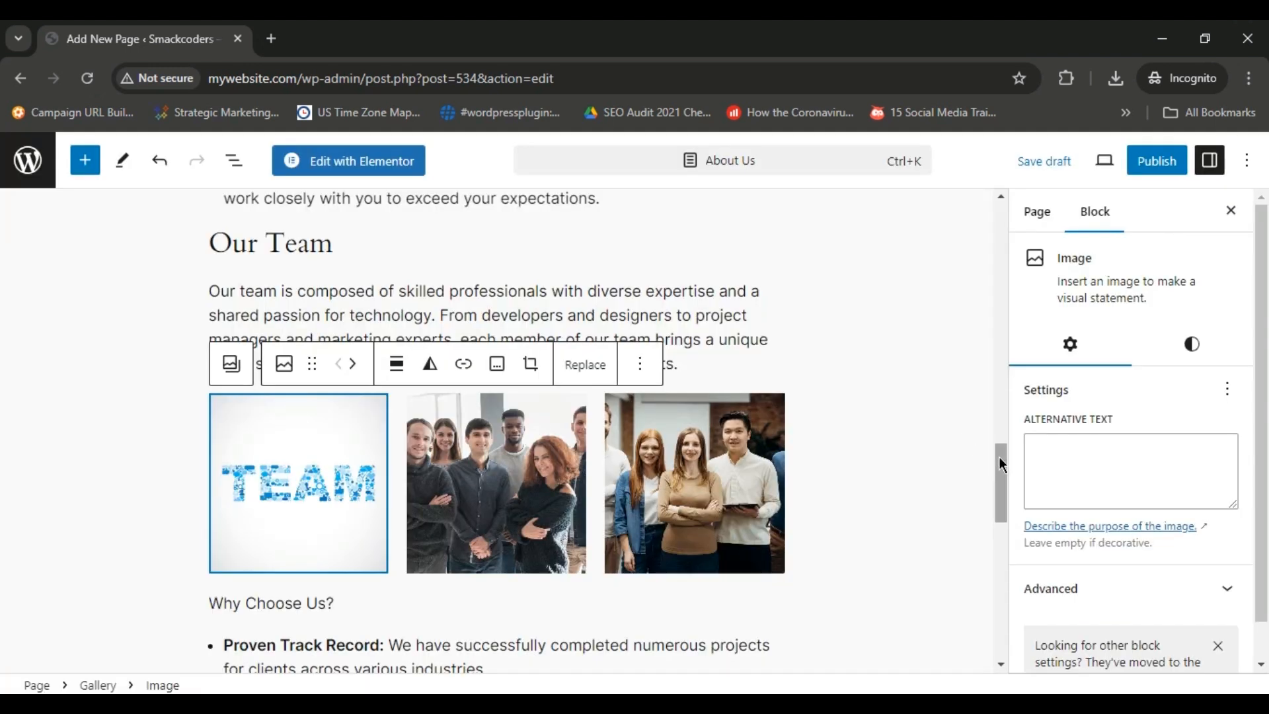
Add an empty caption to the gallery's TEAM image and try the Rounded style before restoring Default.
{"action": "left_click_drag", "start_coordinate": [1001, 459], "coordinate": [1001, 467]}
{"action": "left_click", "coordinate": [499, 324]}
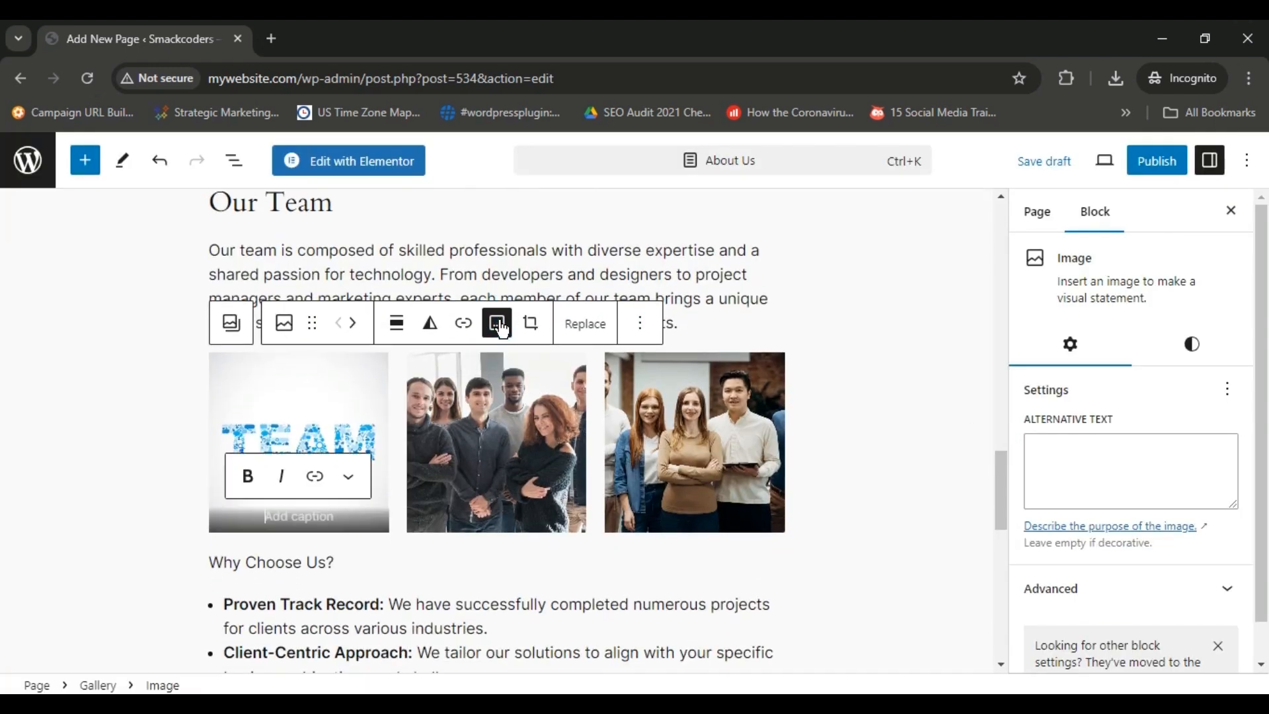
{"action": "left_click", "coordinate": [284, 323]}
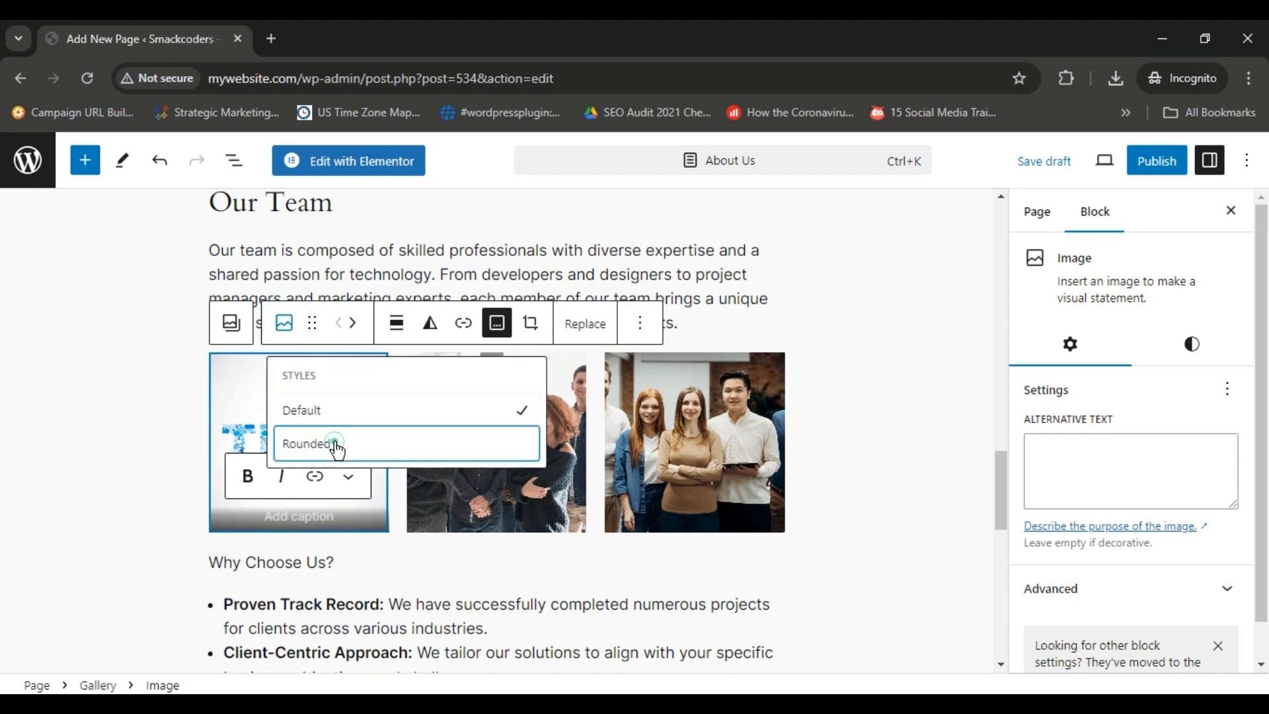
{"action": "left_click", "coordinate": [335, 445]}
{"action": "left_click", "coordinate": [288, 322]}
{"action": "left_click", "coordinate": [326, 411]}
Transform the whole team gallery into separate Image blocks and deselect them.
{"action": "left_click", "coordinate": [232, 322]}
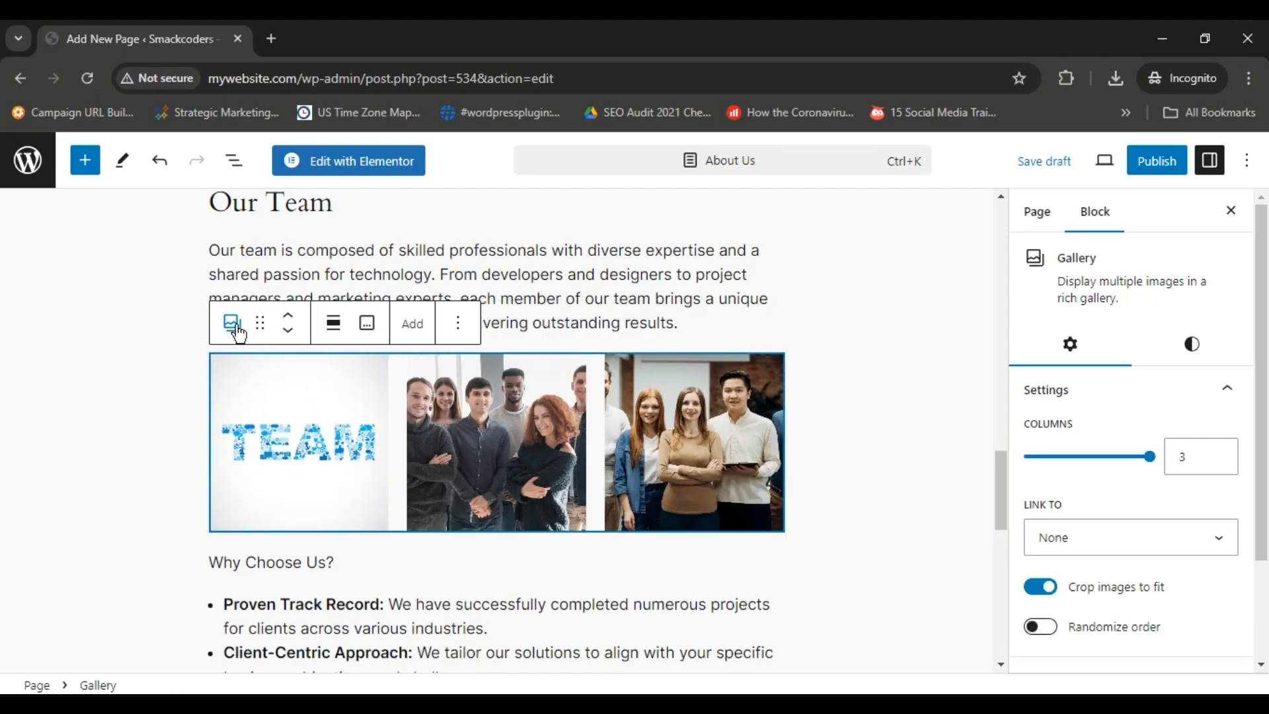
{"action": "left_click", "coordinate": [231, 324]}
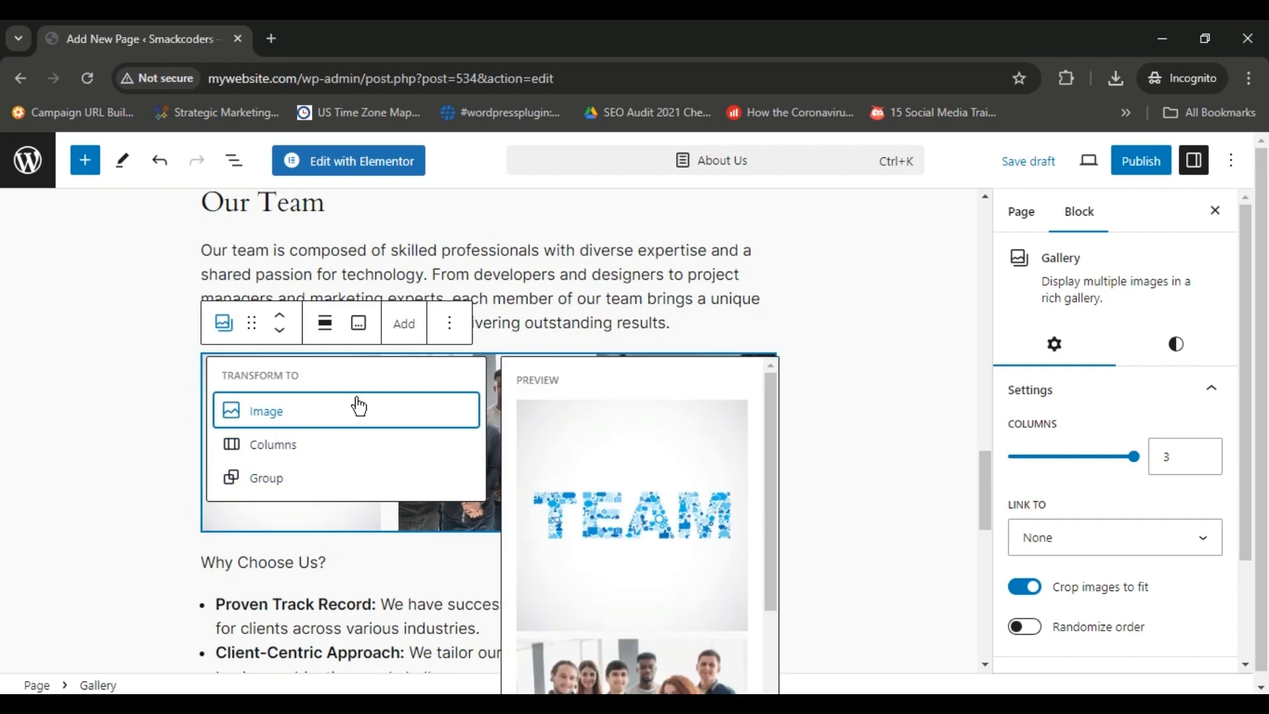
{"action": "left_click", "coordinate": [357, 408]}
{"action": "left_click", "coordinate": [836, 414]}
{"action": "mouse_move", "coordinate": [1002, 395]}
{"action": "left_mouse_down"}
{"action": "mouse_move", "coordinate": [998, 525]}
{"action": "mouse_move", "coordinate": [991, 381]}
{"action": "left_mouse_up"}
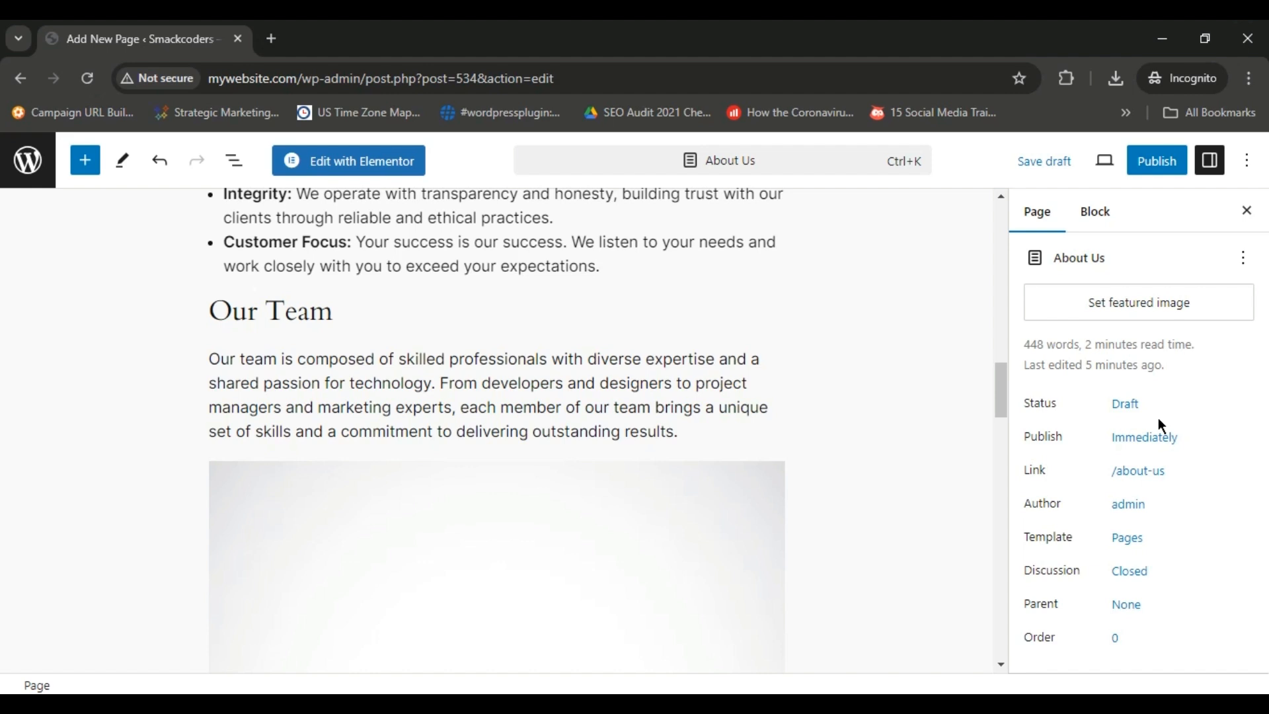
Check the page's URL slug in its link settings and close them.
{"action": "left_click", "coordinate": [1132, 471]}
{"action": "left_click", "coordinate": [895, 567]}
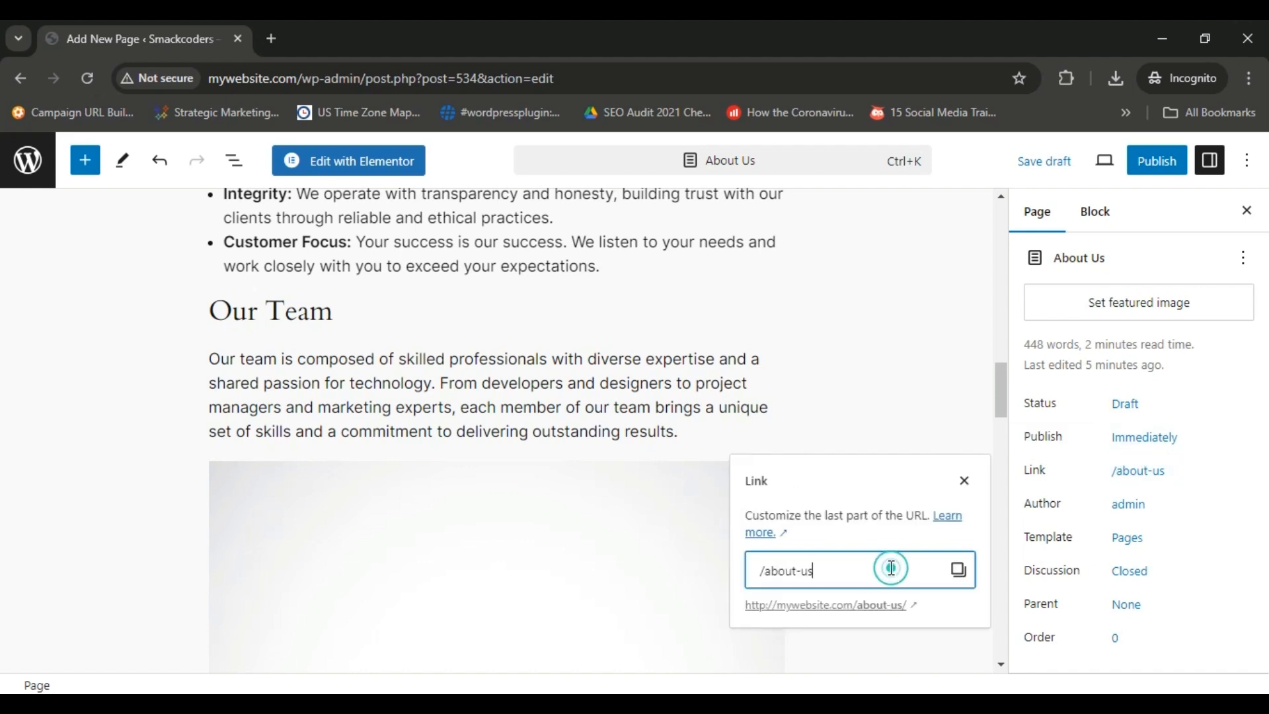
{"action": "left_click", "coordinate": [964, 482]}
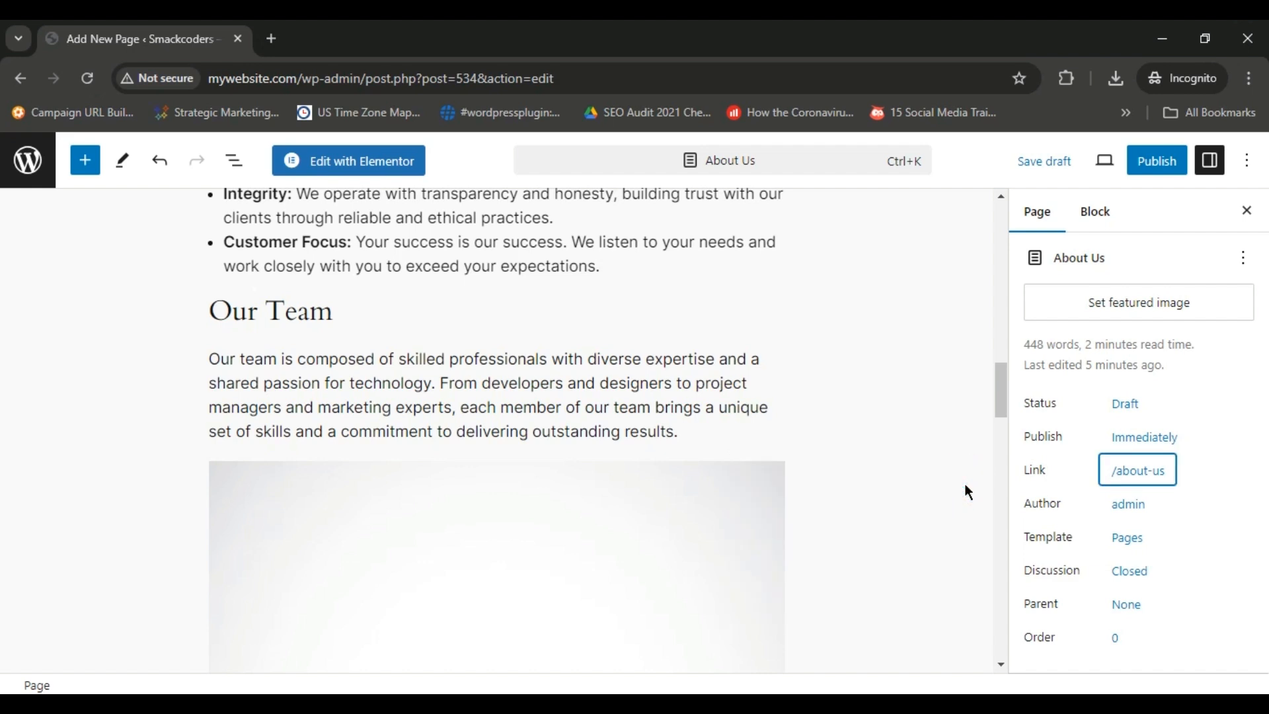
Examine the pages offered as parent for About Us and close the setting without choosing one.
{"action": "left_click", "coordinate": [1124, 604]}
{"action": "left_click", "coordinate": [890, 571]}
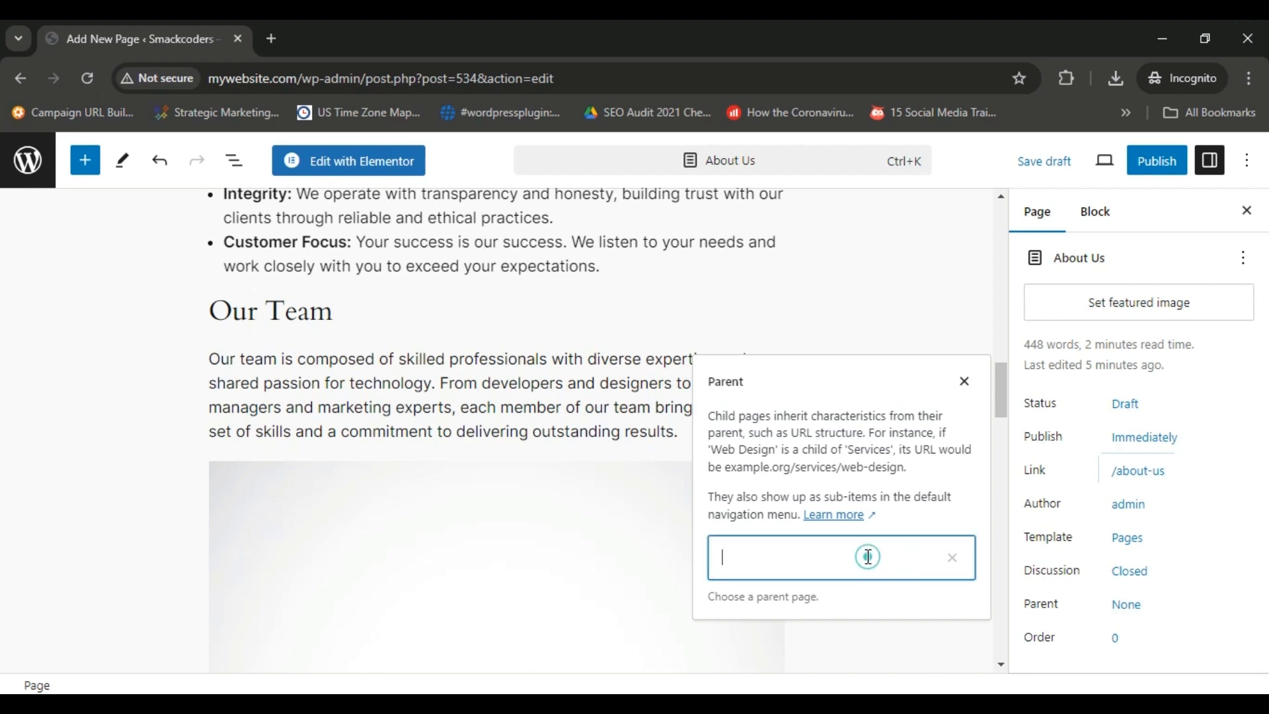
{"action": "left_click", "coordinate": [965, 382]}
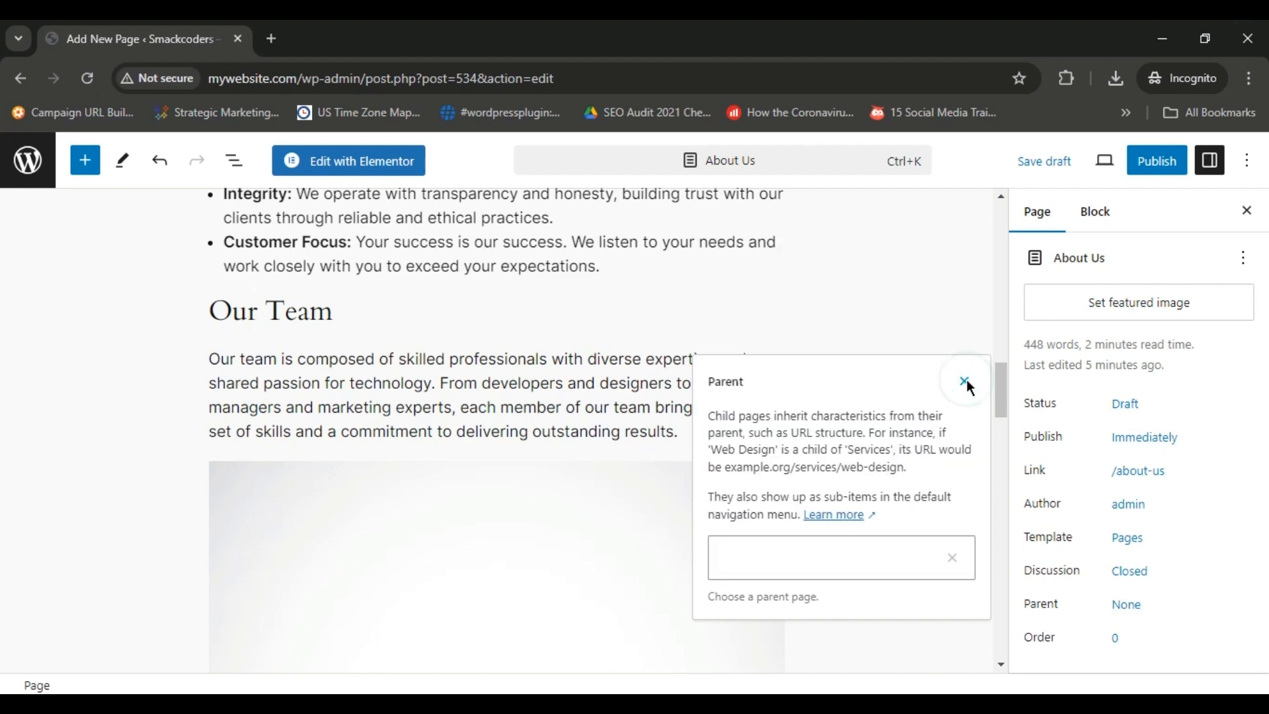
{"action": "left_click", "coordinate": [893, 569]}
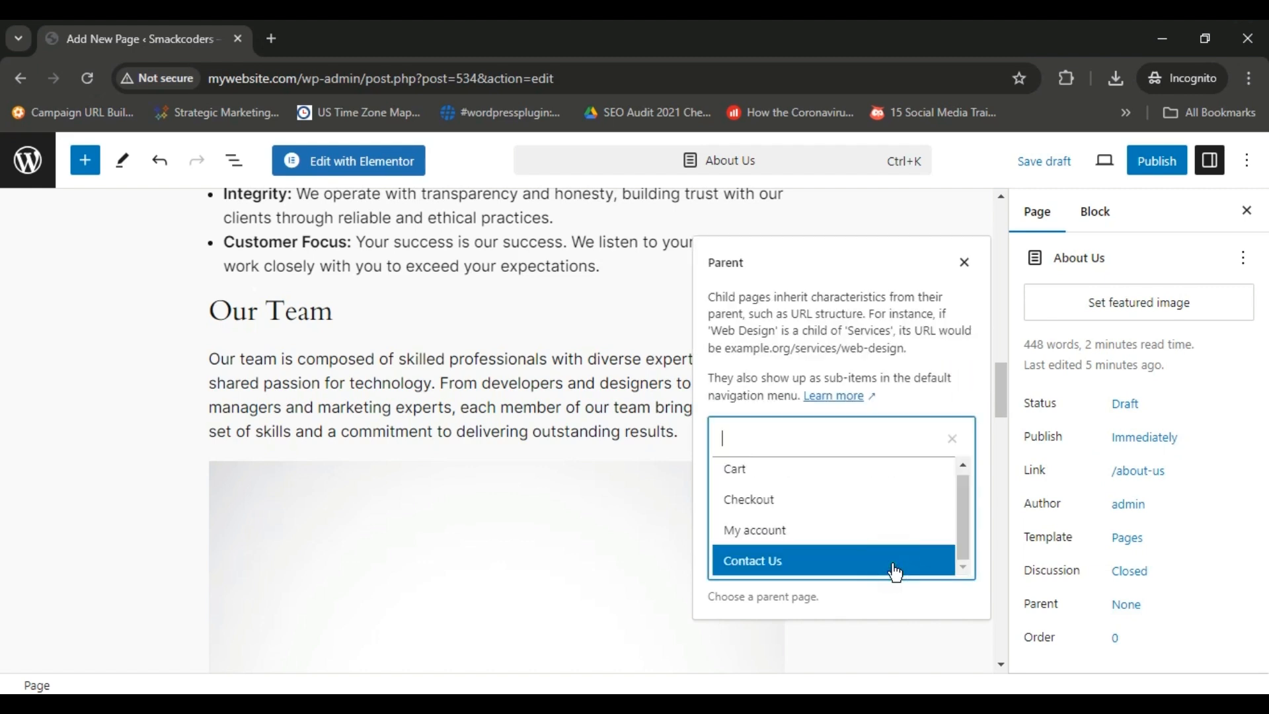
{"action": "left_click", "coordinate": [964, 263]}
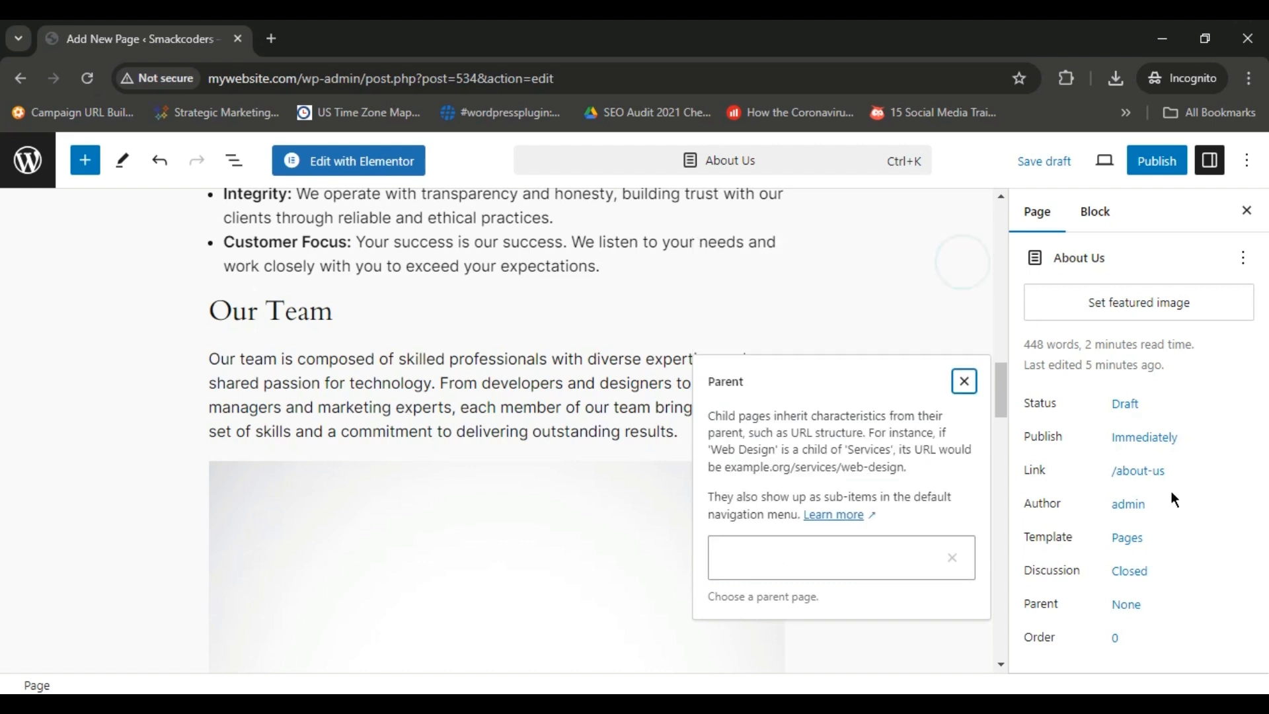
{"action": "left_click", "coordinate": [954, 384]}
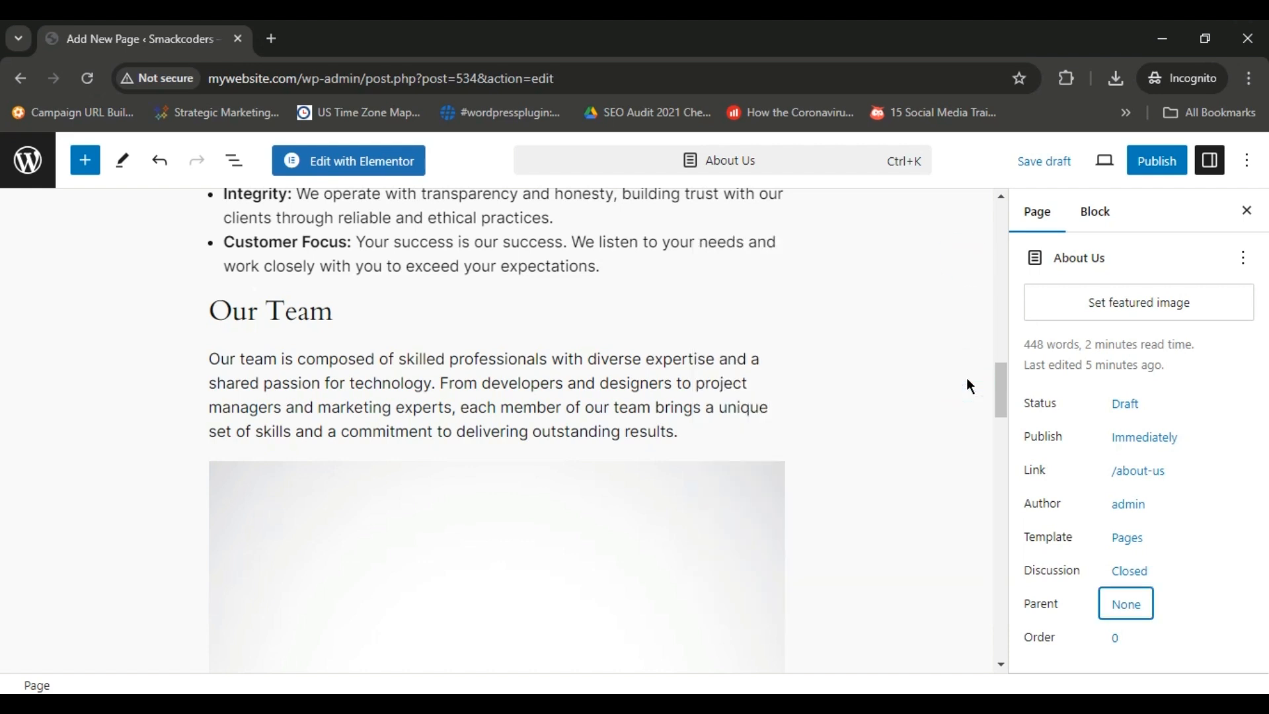
Look at the preview options for the About Us page and publish the page.
{"action": "left_click_drag", "start_coordinate": [1002, 390], "coordinate": [1014, 232]}
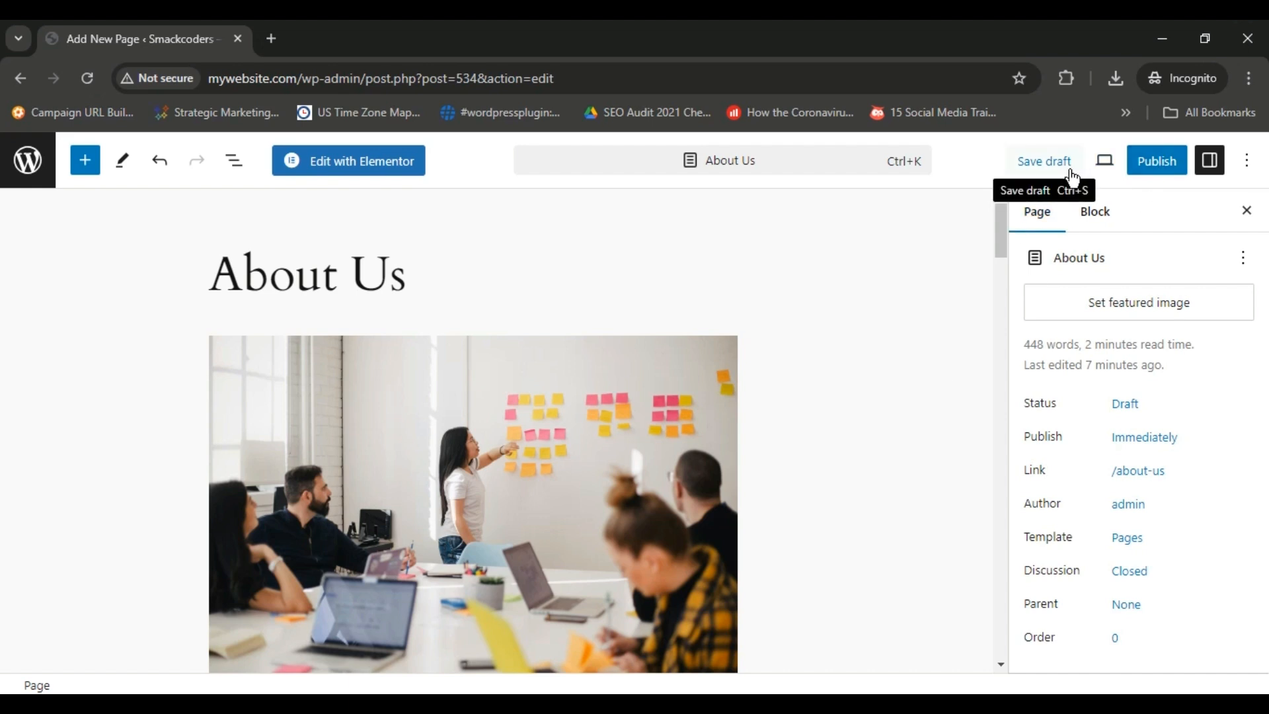
{"action": "left_click", "coordinate": [1105, 162]}
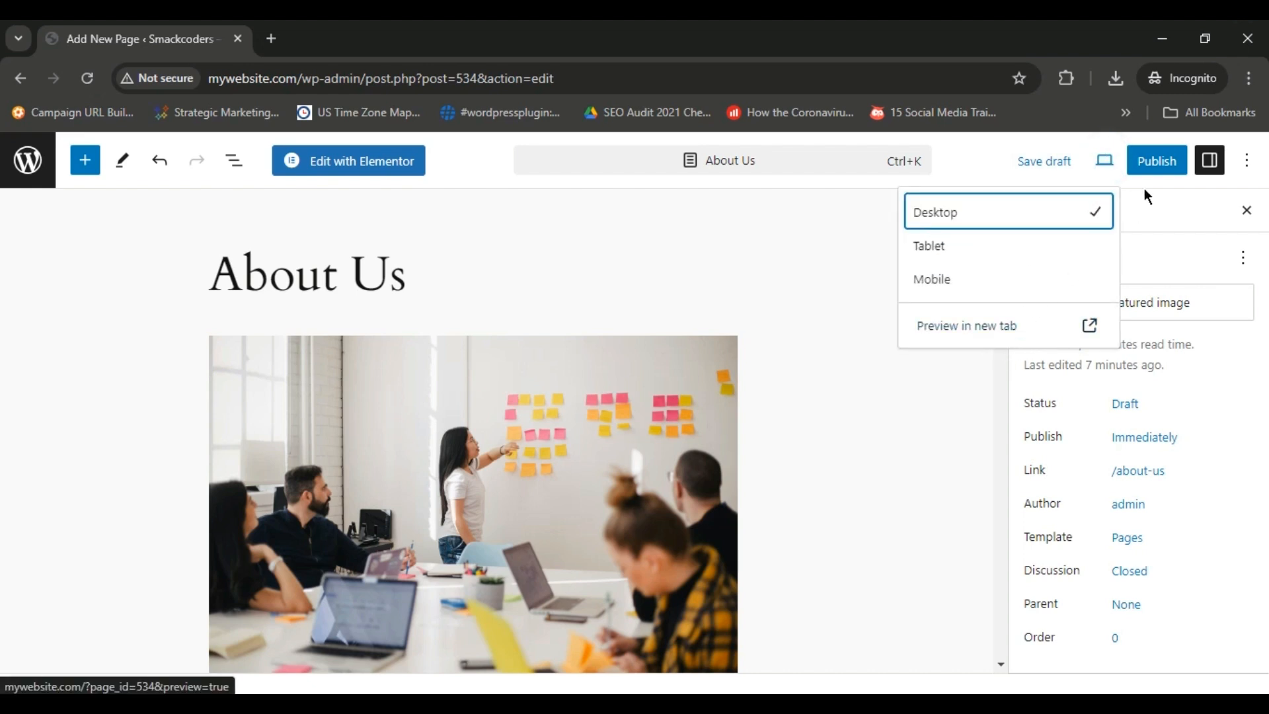
{"action": "left_click", "coordinate": [1146, 164]}
{"action": "left_click", "coordinate": [1109, 171]}
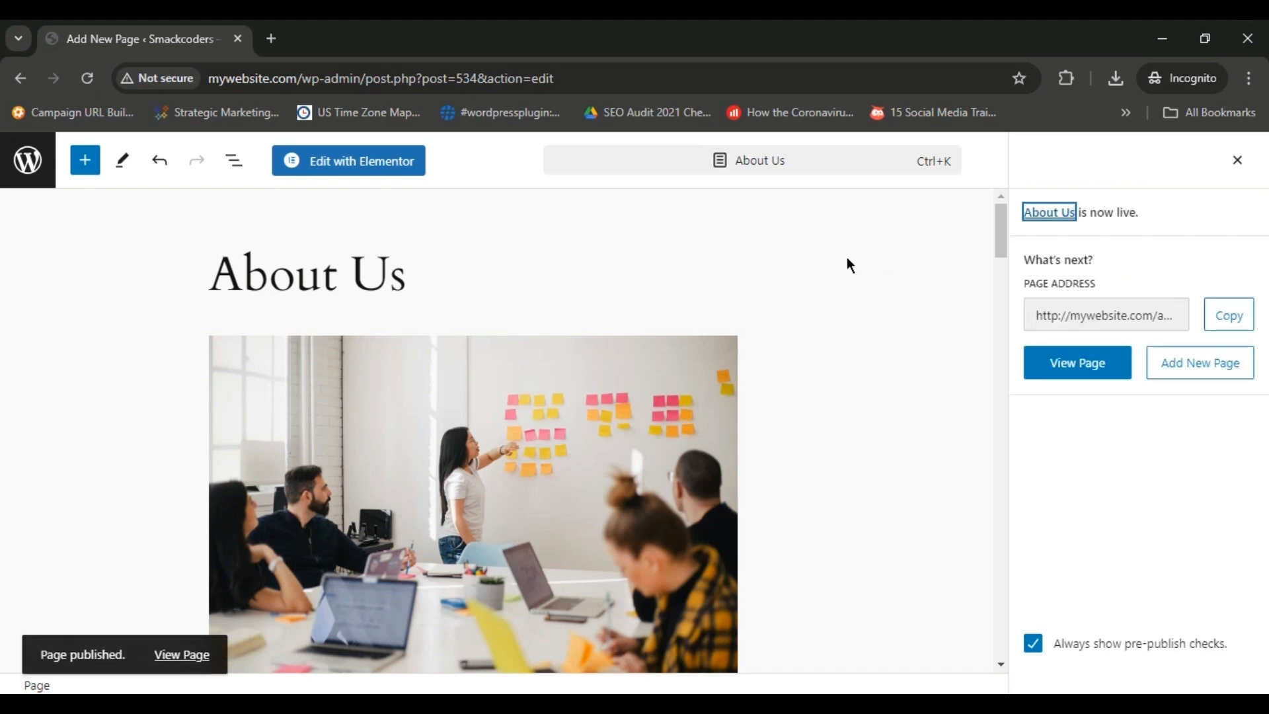
Open the published About Us page in a new tab, return the editor to the Pages list, and switch to the live page.
{"action": "left_click", "coordinate": [30, 174]}
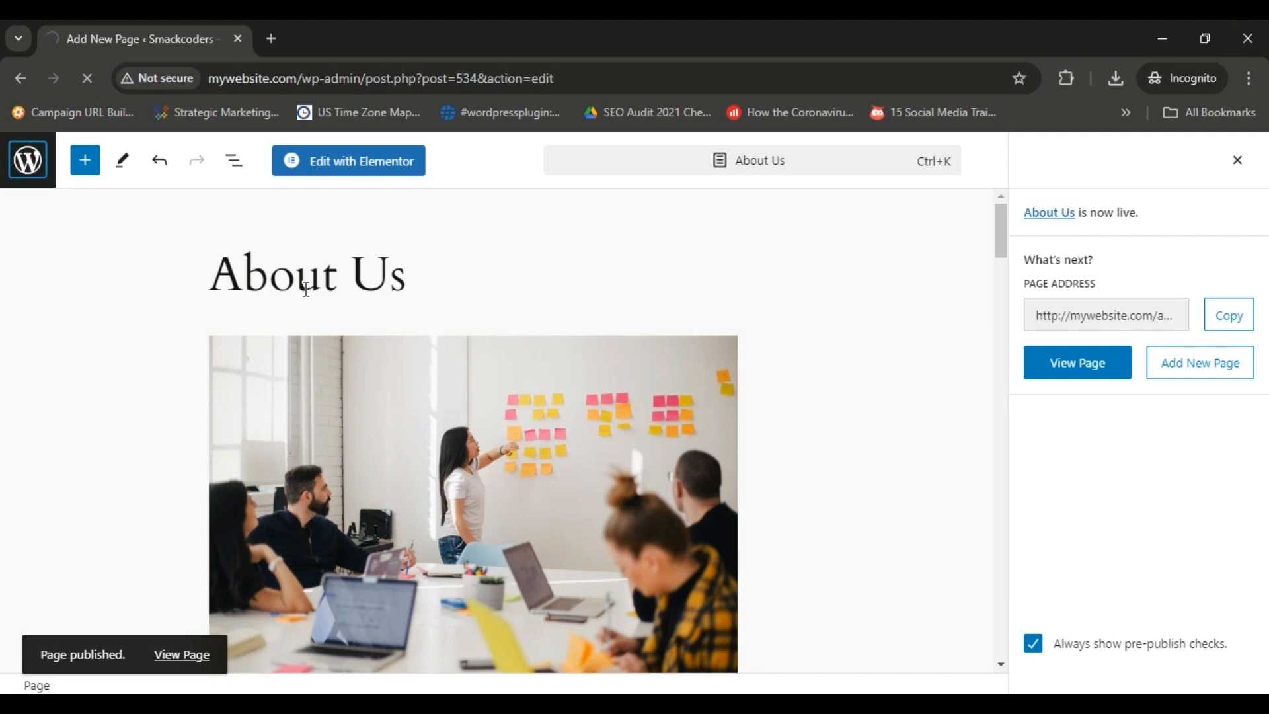
{"action": "left_click", "coordinate": [1055, 370]}
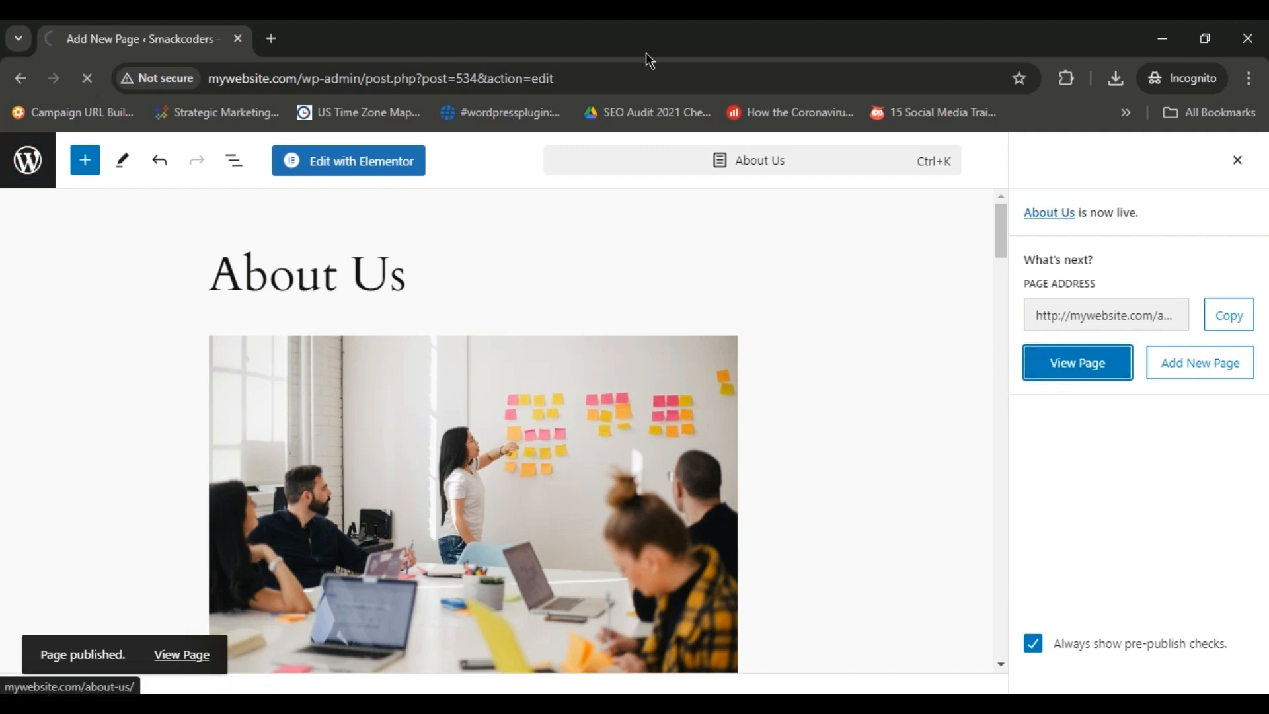
{"action": "right_click", "coordinate": [1035, 363]}
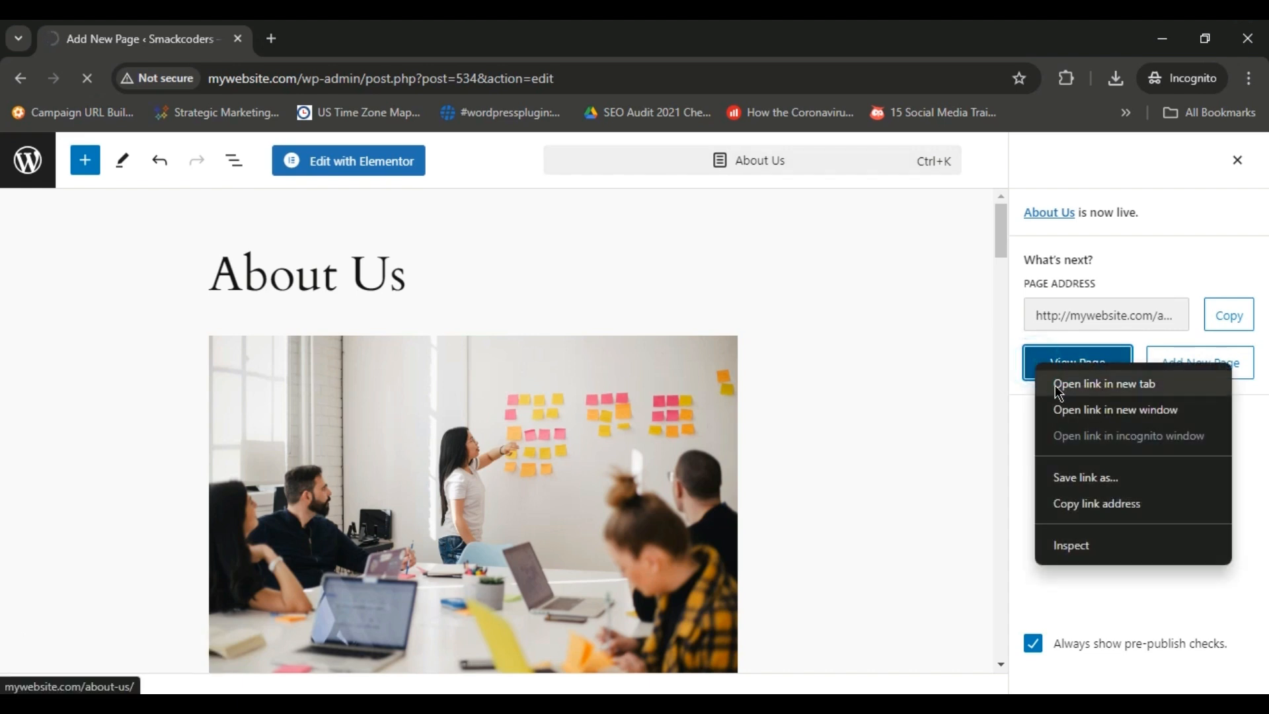
{"action": "left_click", "coordinate": [1058, 382]}
{"action": "left_click", "coordinate": [12, 172]}
{"action": "left_click", "coordinate": [394, 22]}
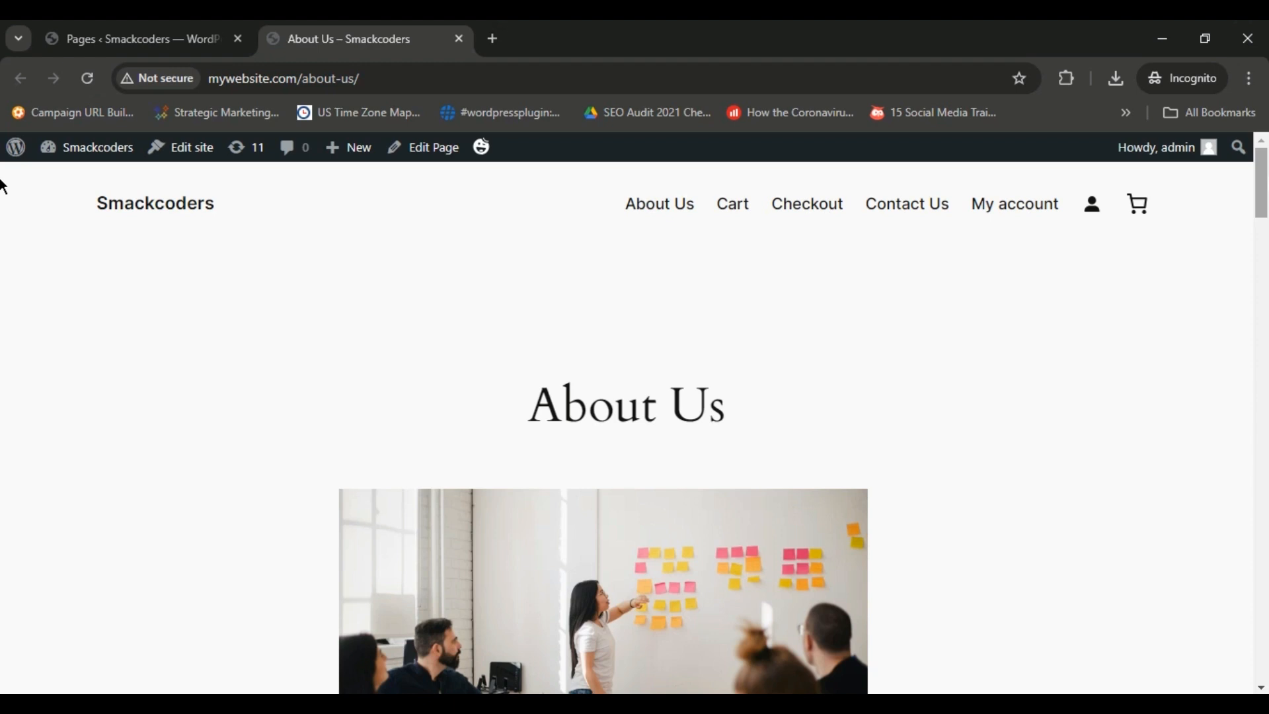
Review the live About Us page down to the Get in Touch section and close its tab.
{"action": "scroll", "coordinate": [3, 205], "scroll_direction": "down", "scroll_amount": 5}
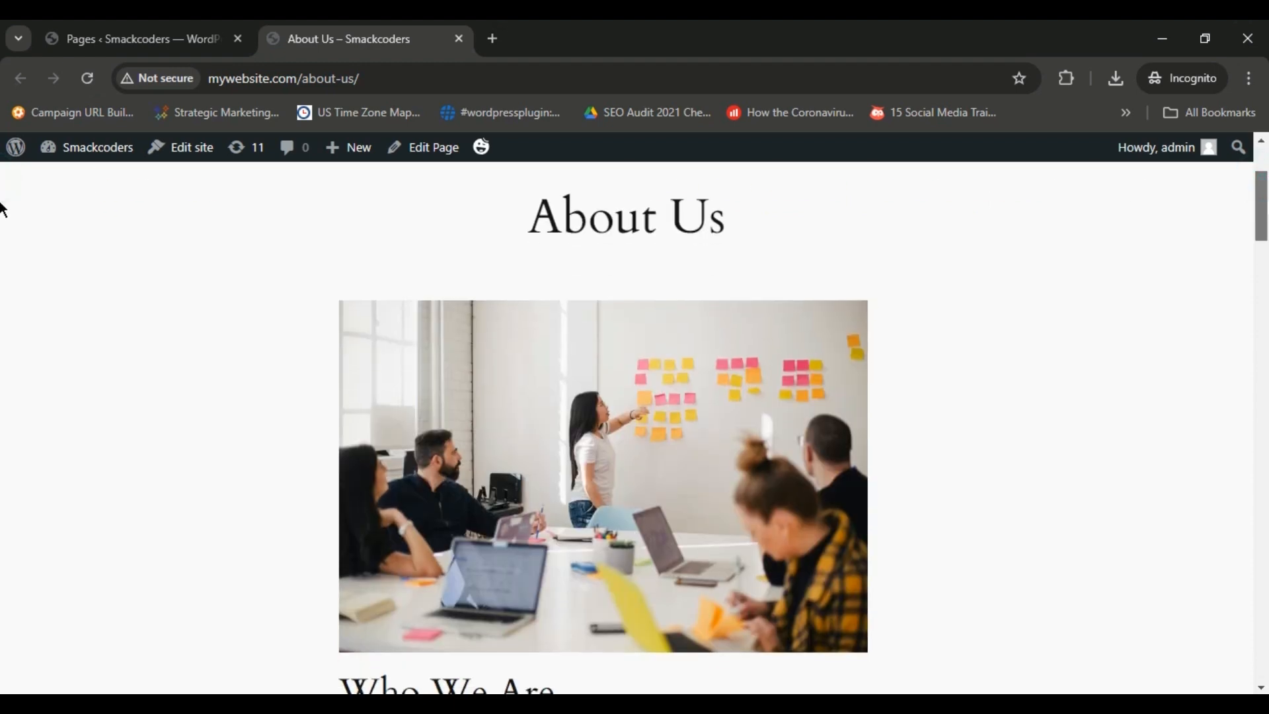
{"action": "scroll", "coordinate": [4, 239], "scroll_direction": "down", "scroll_amount": 10}
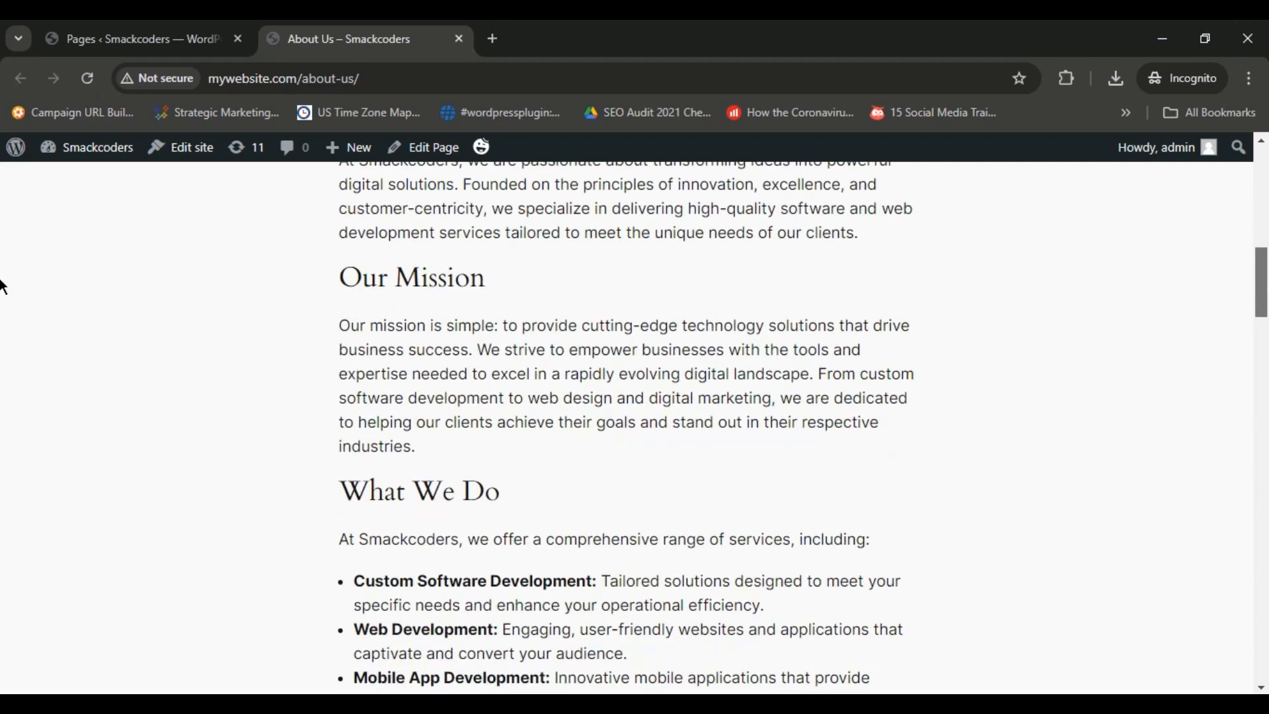
{"action": "scroll", "coordinate": [3, 327], "scroll_direction": "down", "scroll_amount": 12}
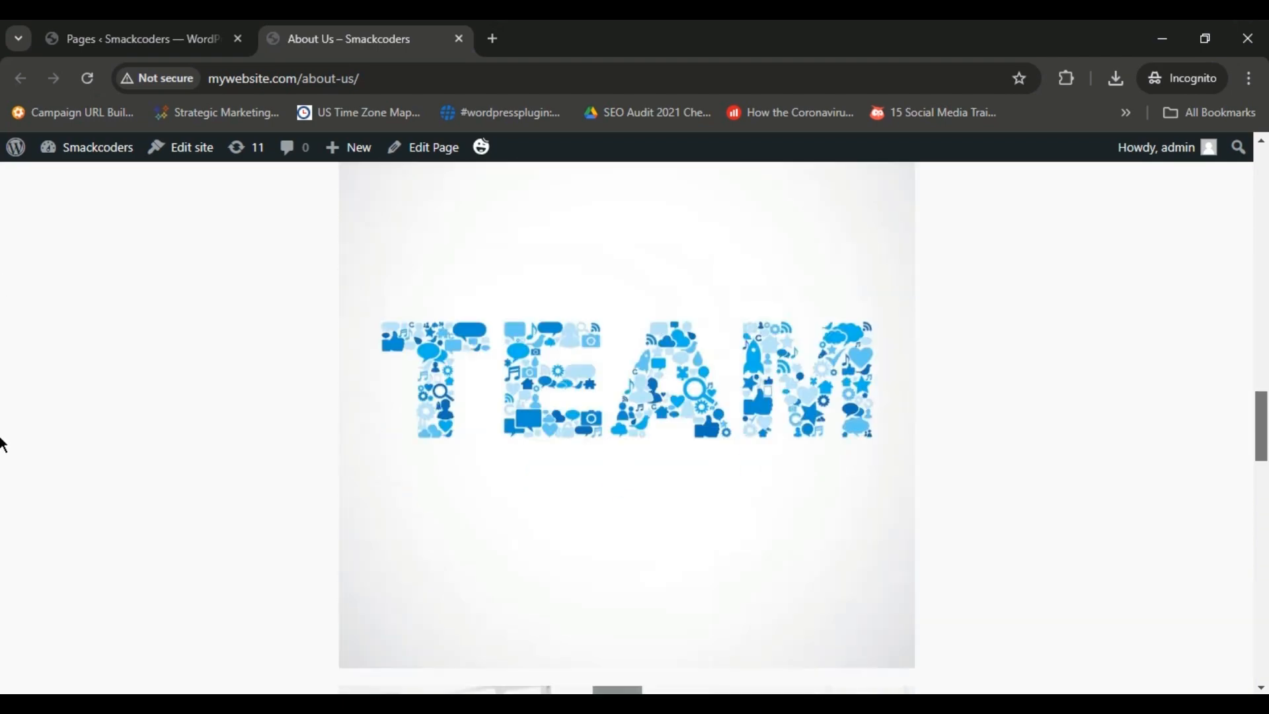
{"action": "scroll", "coordinate": [4, 492], "scroll_direction": "down", "scroll_amount": 15}
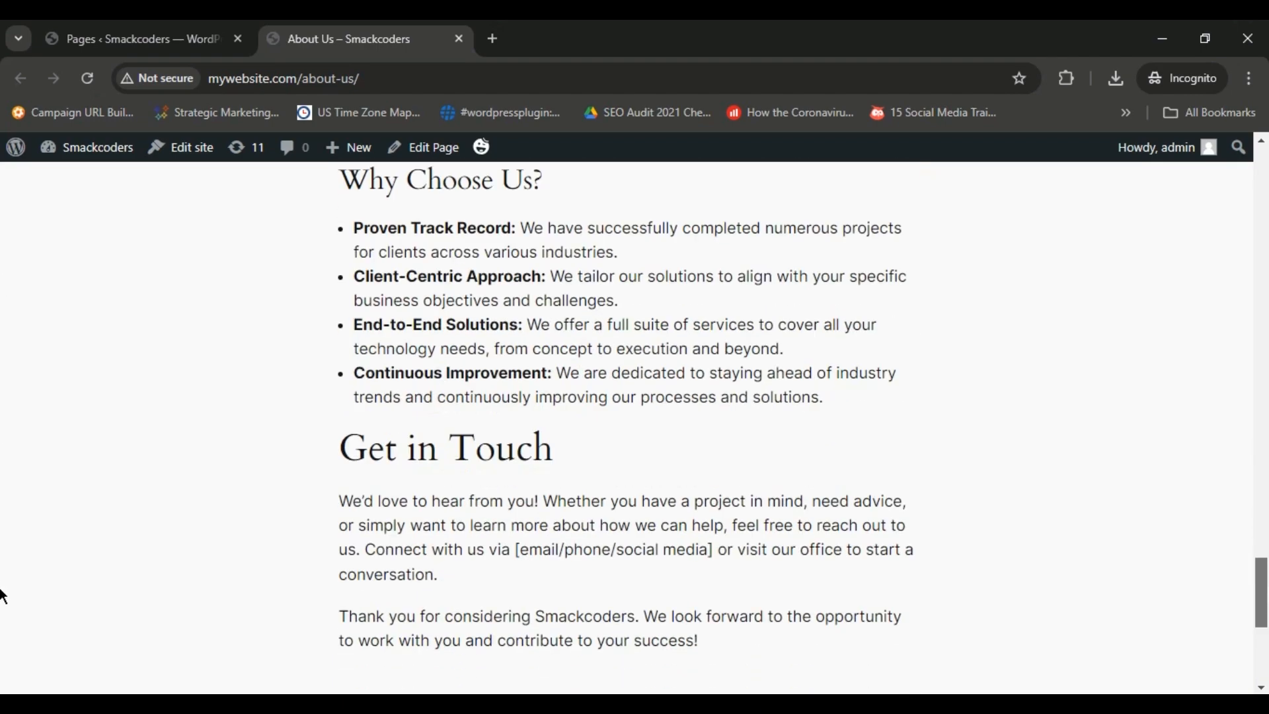
{"action": "scroll", "coordinate": [3, 615], "scroll_direction": "up", "scroll_amount": 20}
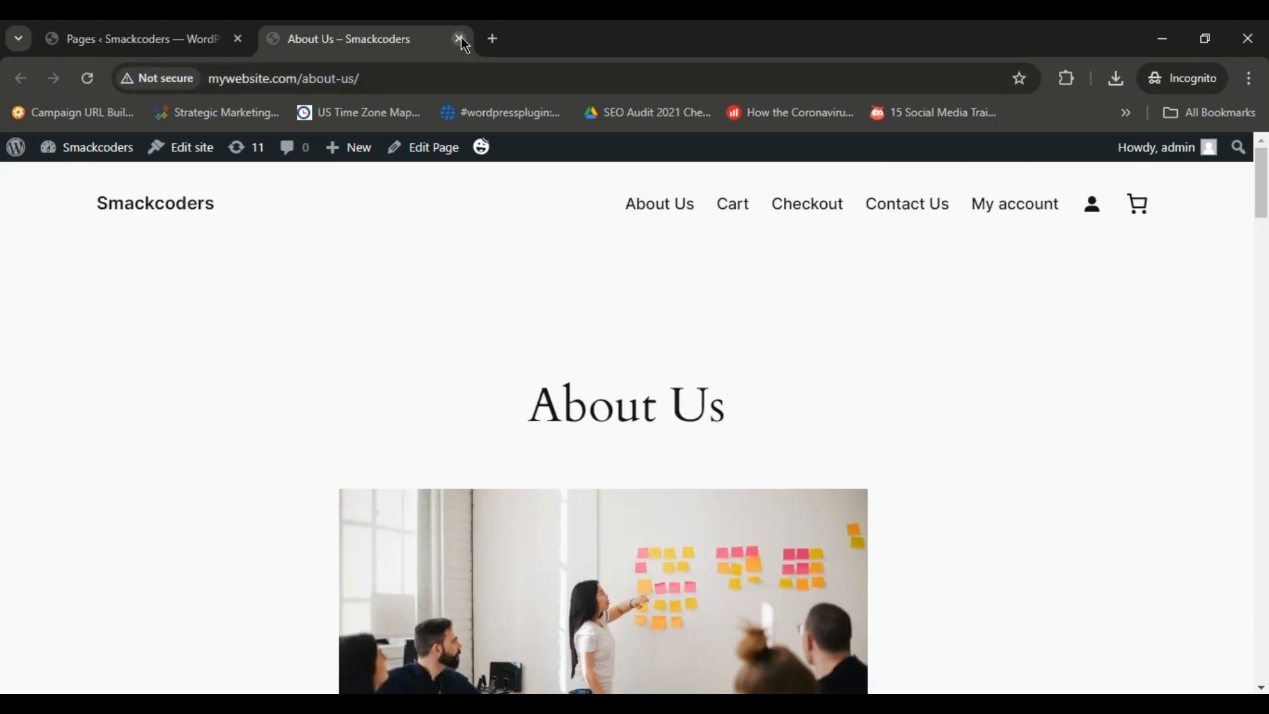
{"action": "left_click", "coordinate": [460, 39]}
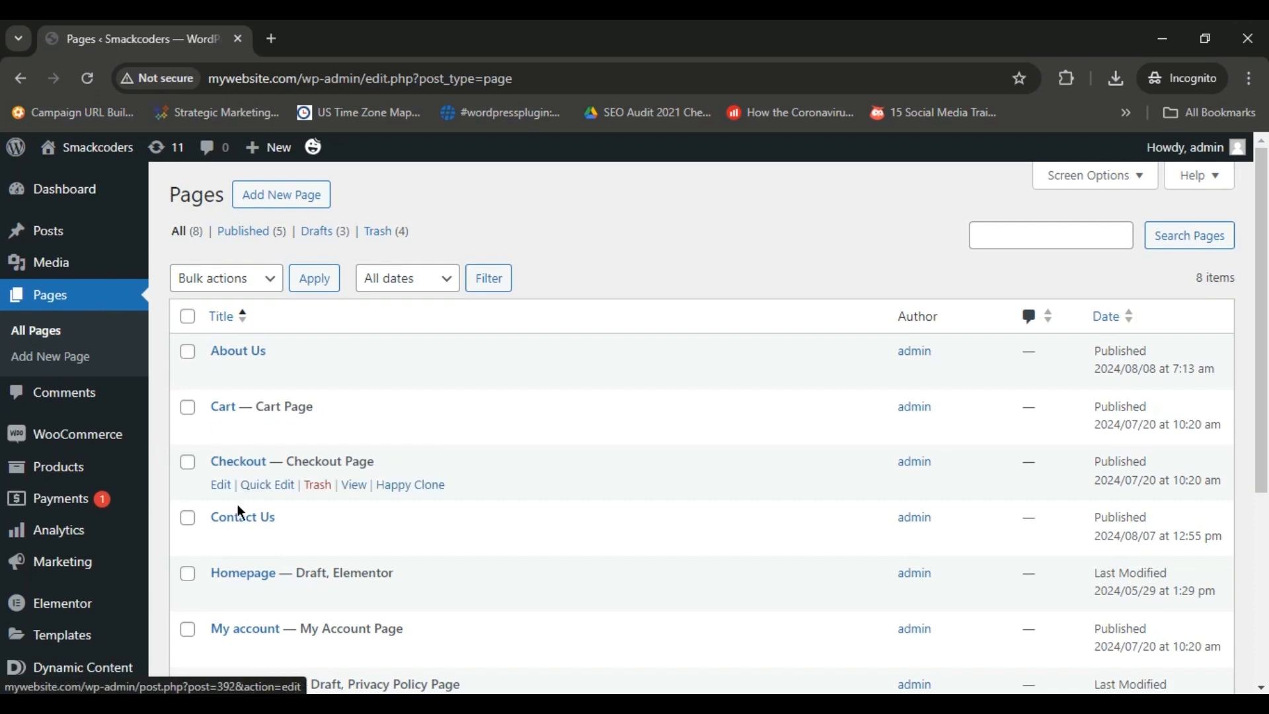
Open the Contact Us page for editing and add an empty paragraph after the General Inquiries email list.
{"action": "left_click", "coordinate": [244, 523]}
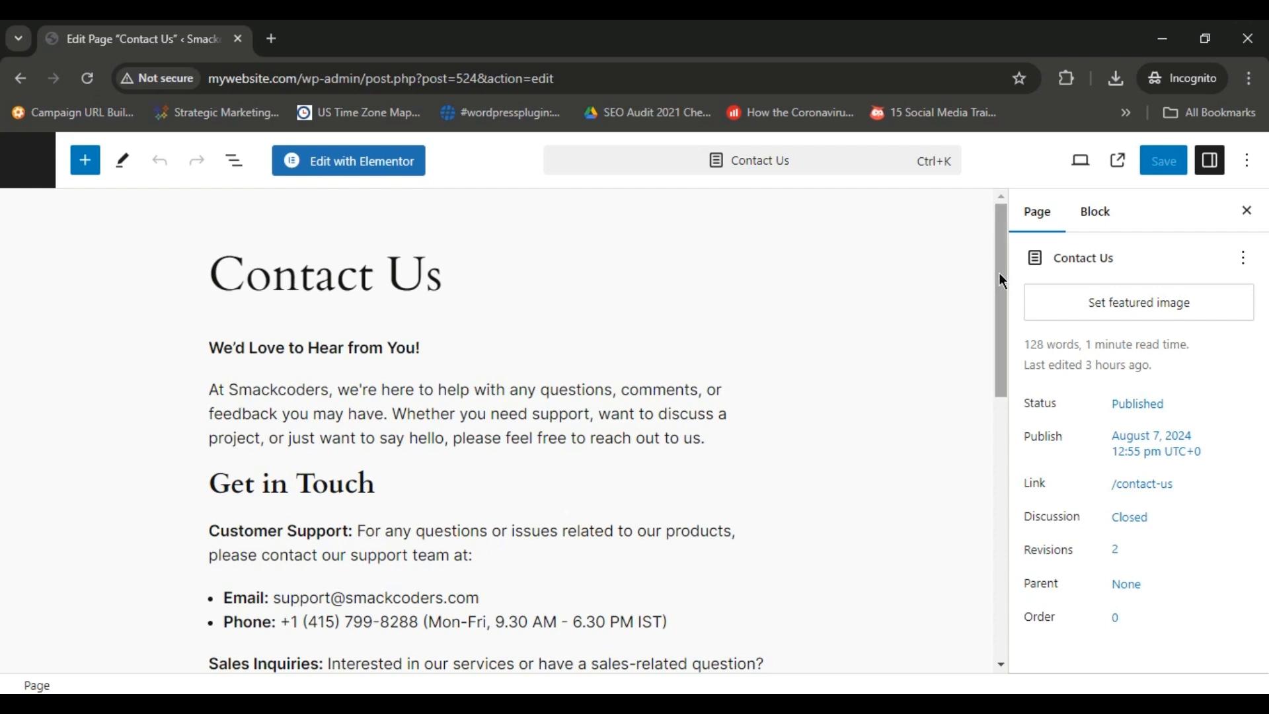
{"action": "mouse_move", "coordinate": [998, 279]}
{"action": "left_mouse_down"}
{"action": "mouse_move", "coordinate": [1012, 436]}
{"action": "mouse_move", "coordinate": [1009, 268]}
{"action": "left_mouse_up"}
{"action": "left_click_drag", "start_coordinate": [1002, 267], "coordinate": [1005, 438]}
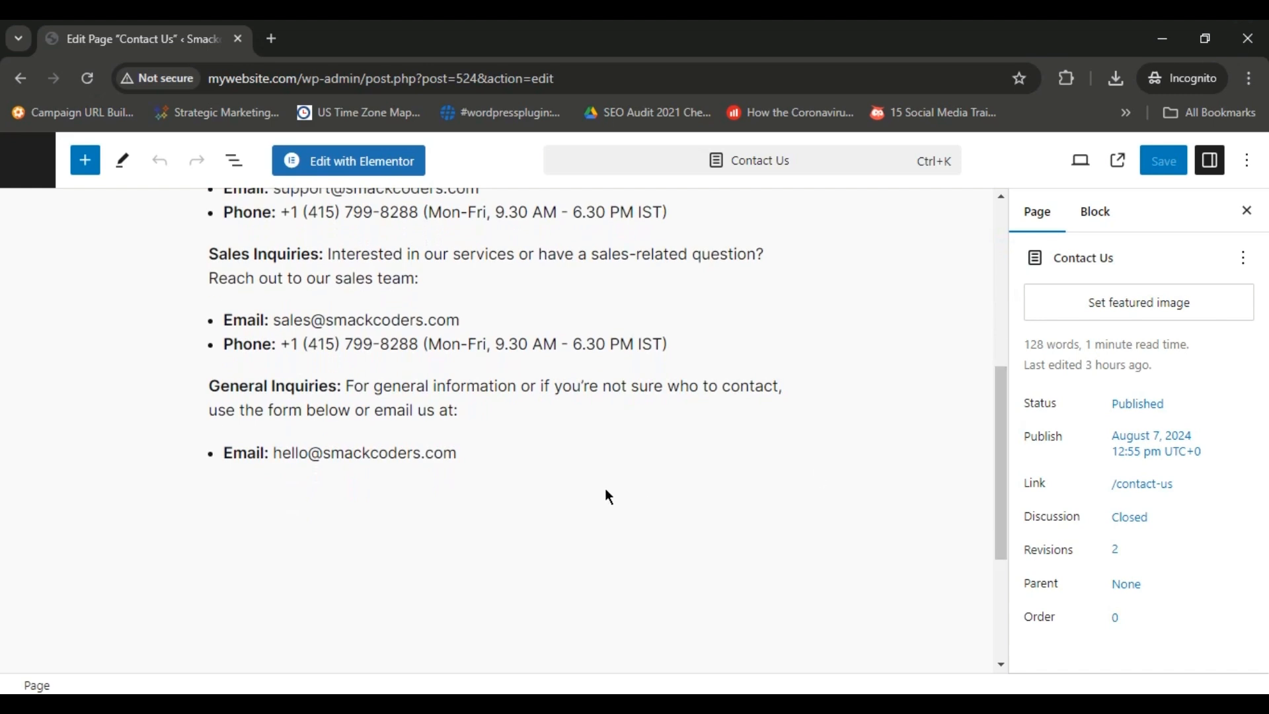
{"action": "left_click", "coordinate": [585, 456]}
{"action": "key", "text": "Return"}
{"action": "key", "text": "Return"}
Copy the "Frequently Asked Questions (FAQs)" line from the Google Docs content document and paste it at the end of the Contact Us page.
{"action": "key", "text": "alt+Tab"}
{"action": "left_click_drag", "start_coordinate": [1266, 451], "coordinate": [1266, 635]}
{"action": "left_click", "coordinate": [742, 327]}
{"action": "key", "text": "shift+Home"}
{"action": "key", "text": "ctrl+c"}
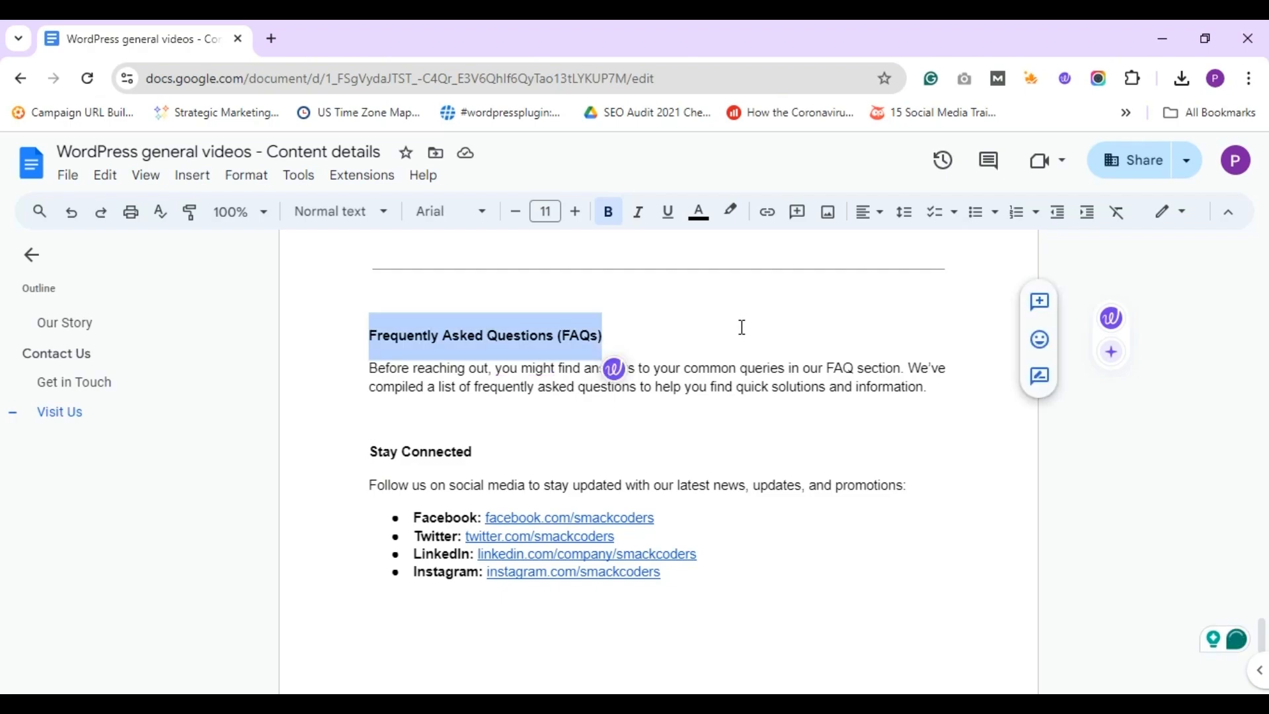
{"action": "key", "text": "alt+Tab"}
{"action": "key", "text": "ctrl+v"}
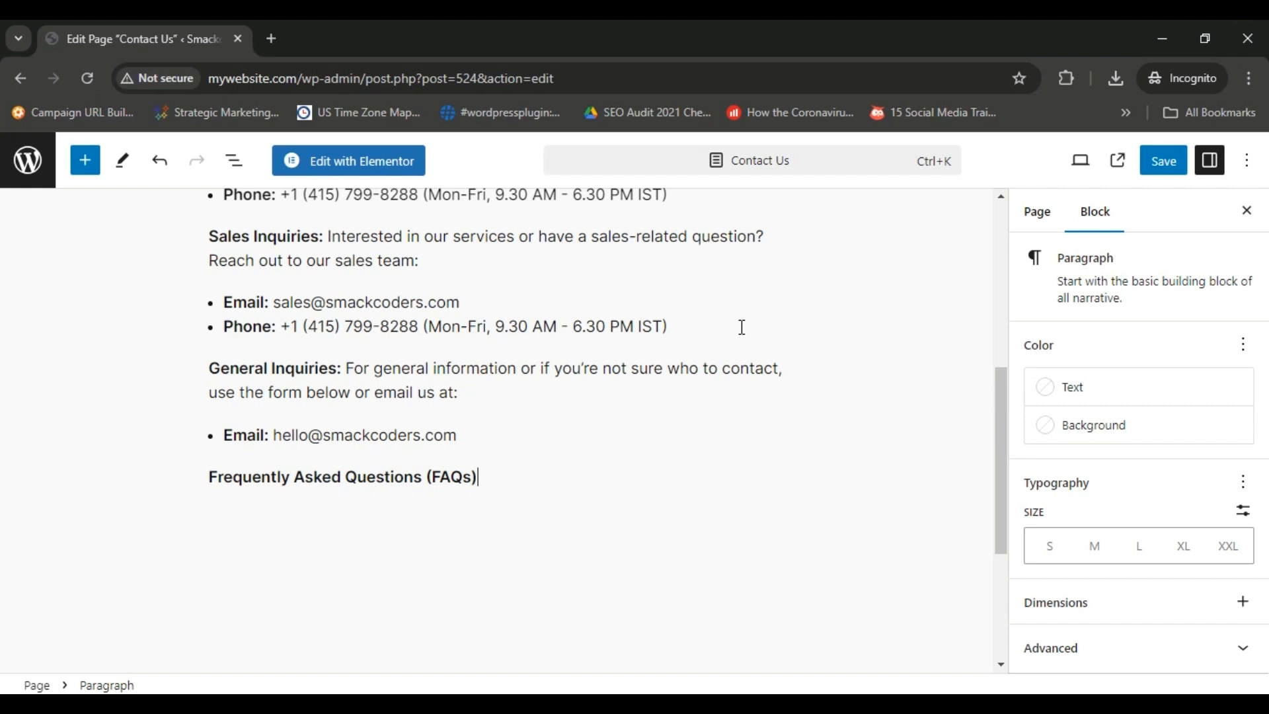
Transform the "Frequently Asked Questions (FAQs)" paragraph into a heading and paste the FAQ introduction text into a paragraph below it.
{"action": "left_click", "coordinate": [477, 477]}
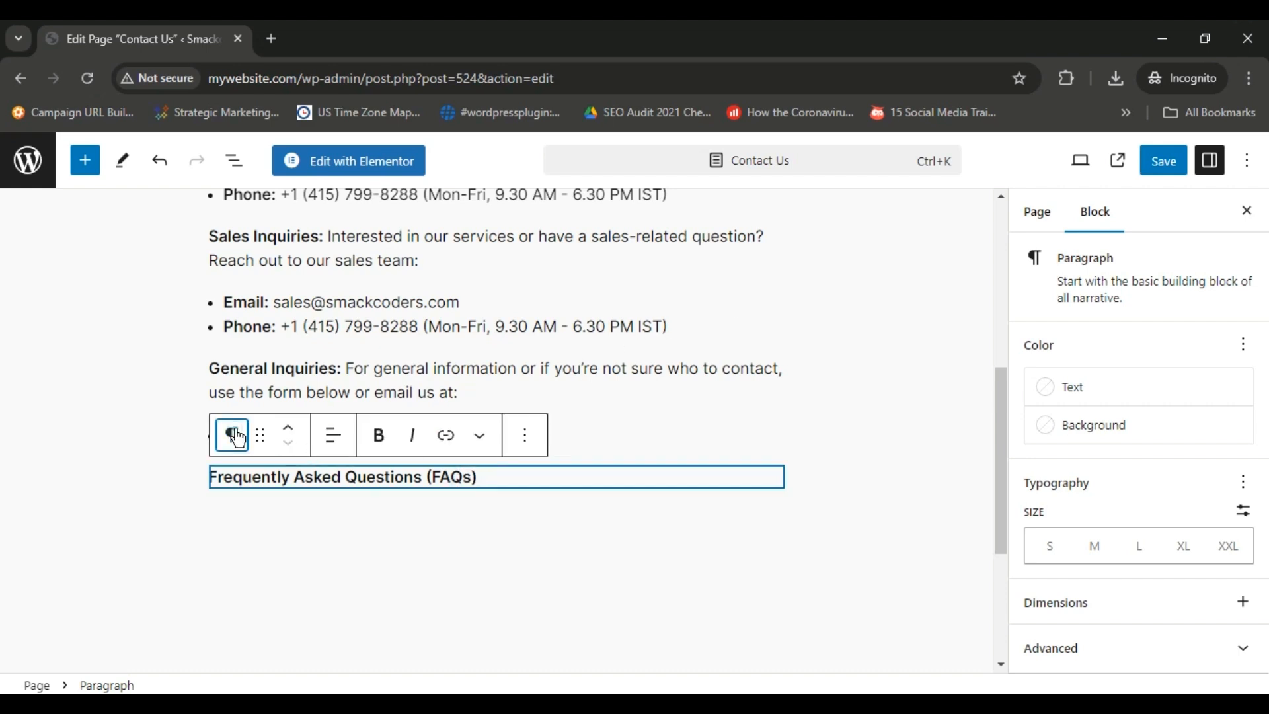
{"action": "left_click", "coordinate": [239, 438]}
{"action": "left_click", "coordinate": [363, 185]}
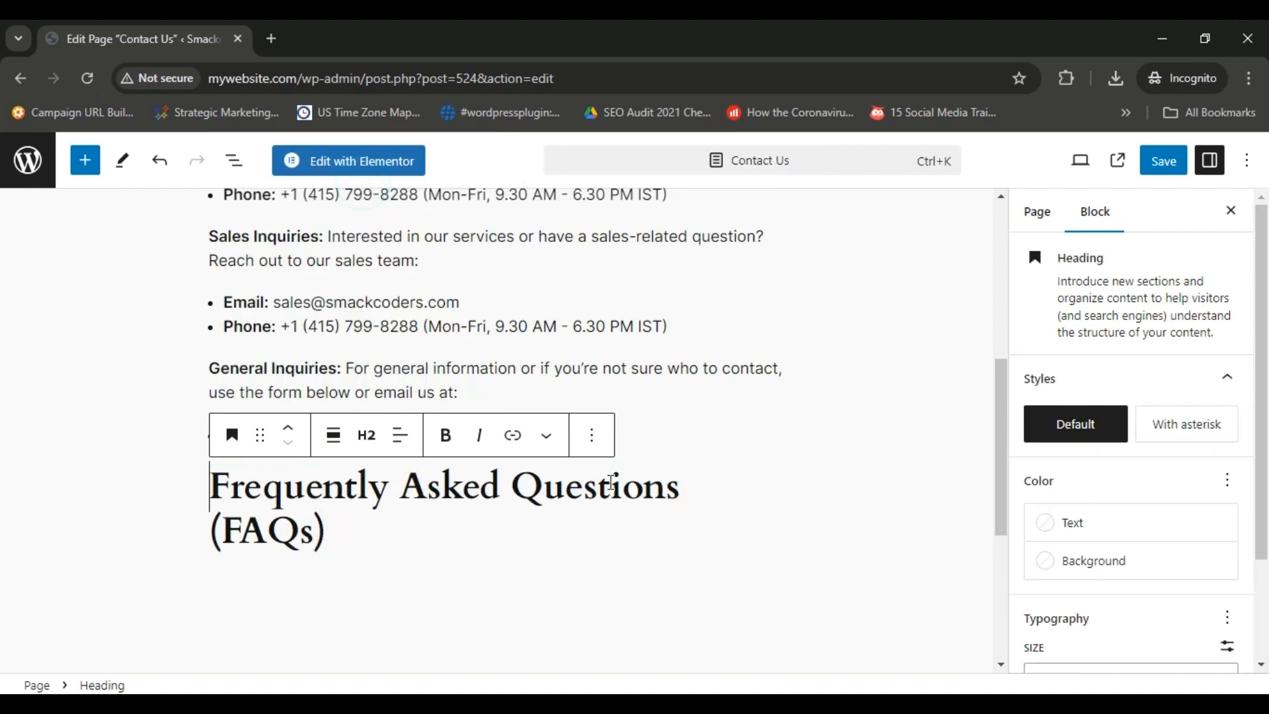
{"action": "left_click", "coordinate": [502, 543]}
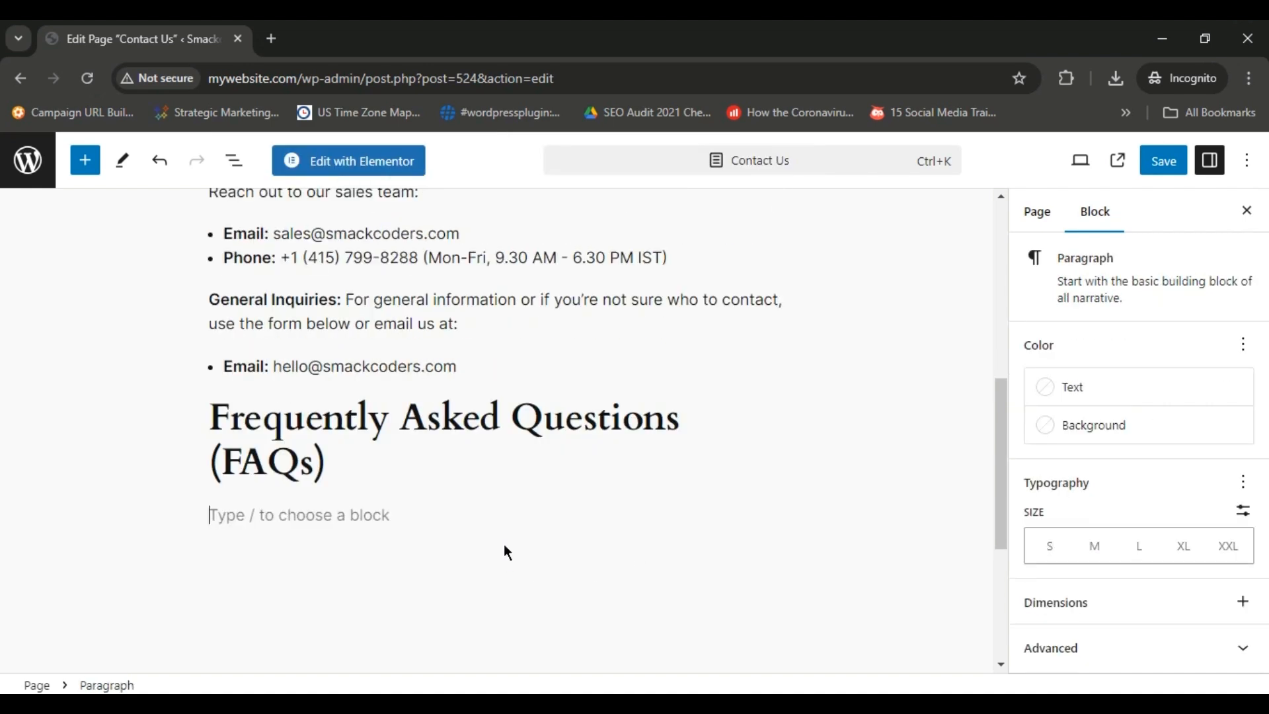
{"action": "type", "text": "Before reaching out, you might find answers to your common queries in our FAQ section. We’ve compiled a list of frequently asked questions to help you find quick solutions and information."}
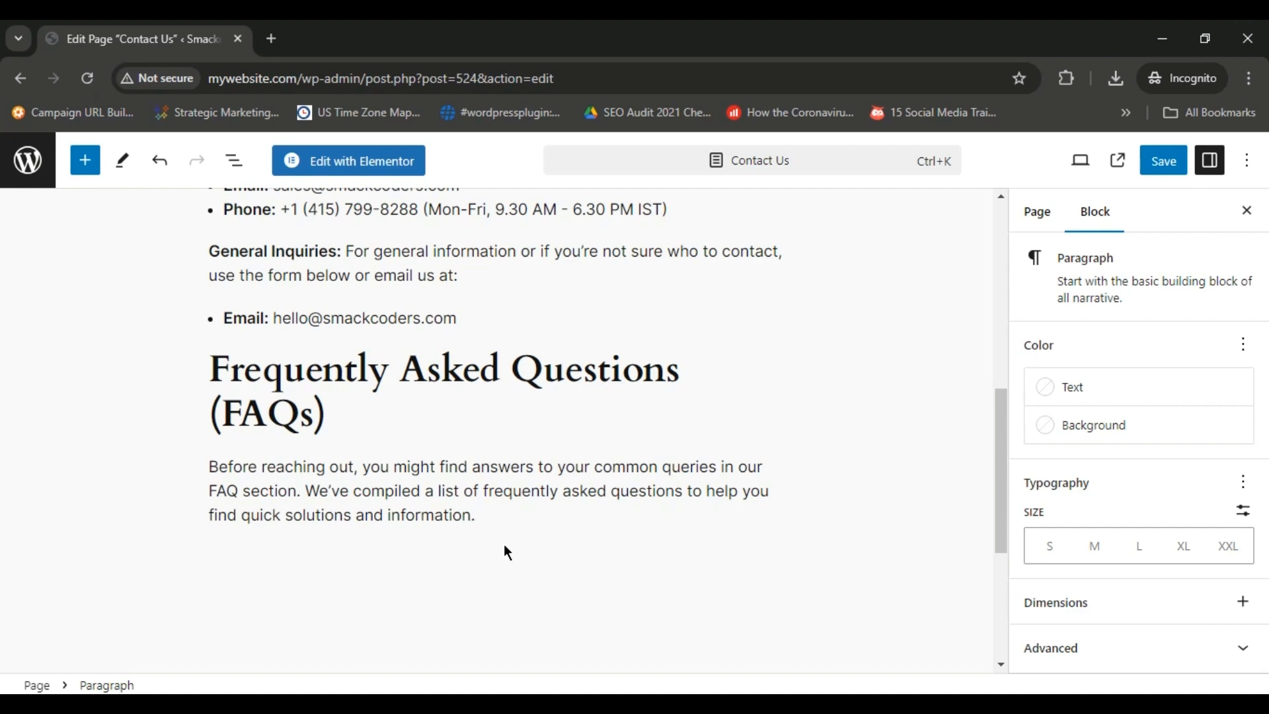
Paste "Stay Connected" as a new block below the FAQ text and transform it into a heading.
{"action": "key", "text": "Return"}
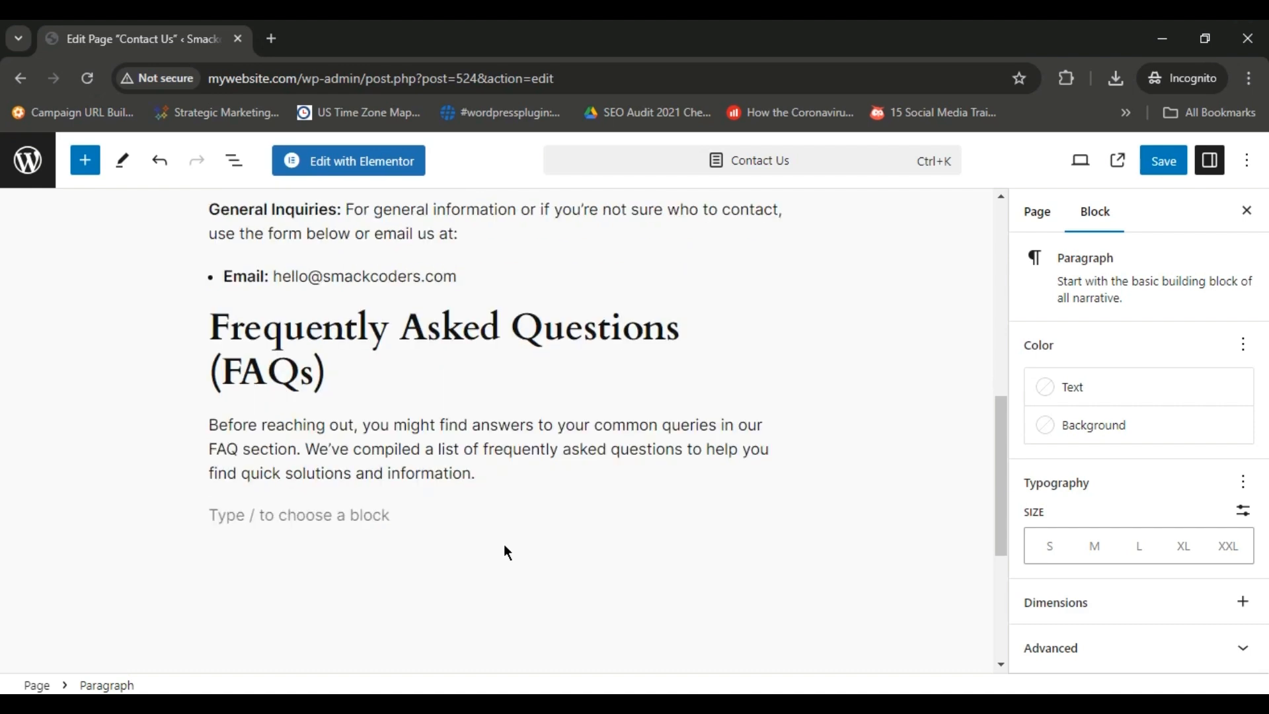
{"action": "type", "text": "Stay Connected"}
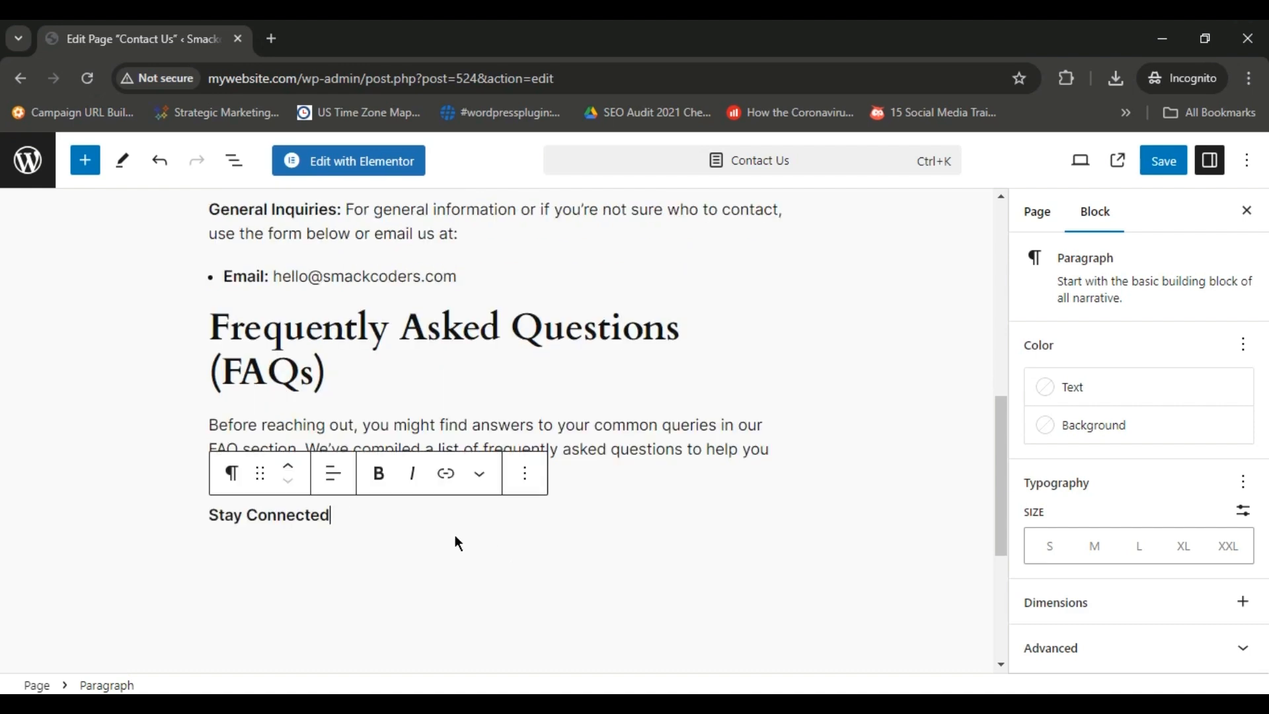
{"action": "left_click", "coordinate": [233, 473]}
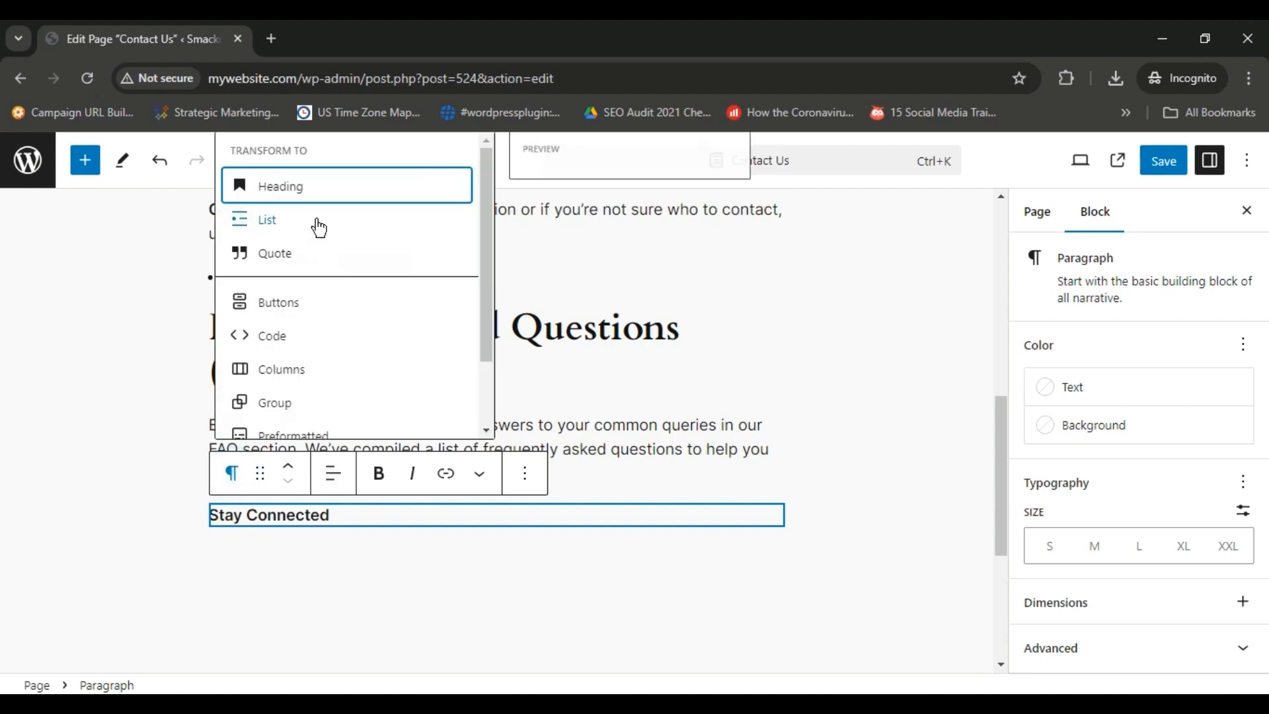
{"action": "left_click", "coordinate": [316, 192]}
Paste the social media introduction and the Facebook, Twitter, LinkedIn and Instagram link list below the Stay Connected heading.
{"action": "left_click", "coordinate": [577, 506]}
{"action": "key", "text": "Return"}
{"action": "type", "text": "Follow us on social media to stay updated with our latest news, updates, and promotions: Facebook: facebook.com/smackcoders Twitter: twitter.com/smackcoders LinkedIn: linkedin.com/company/smackcoders Instagram: instagram.com/smackcoders"}
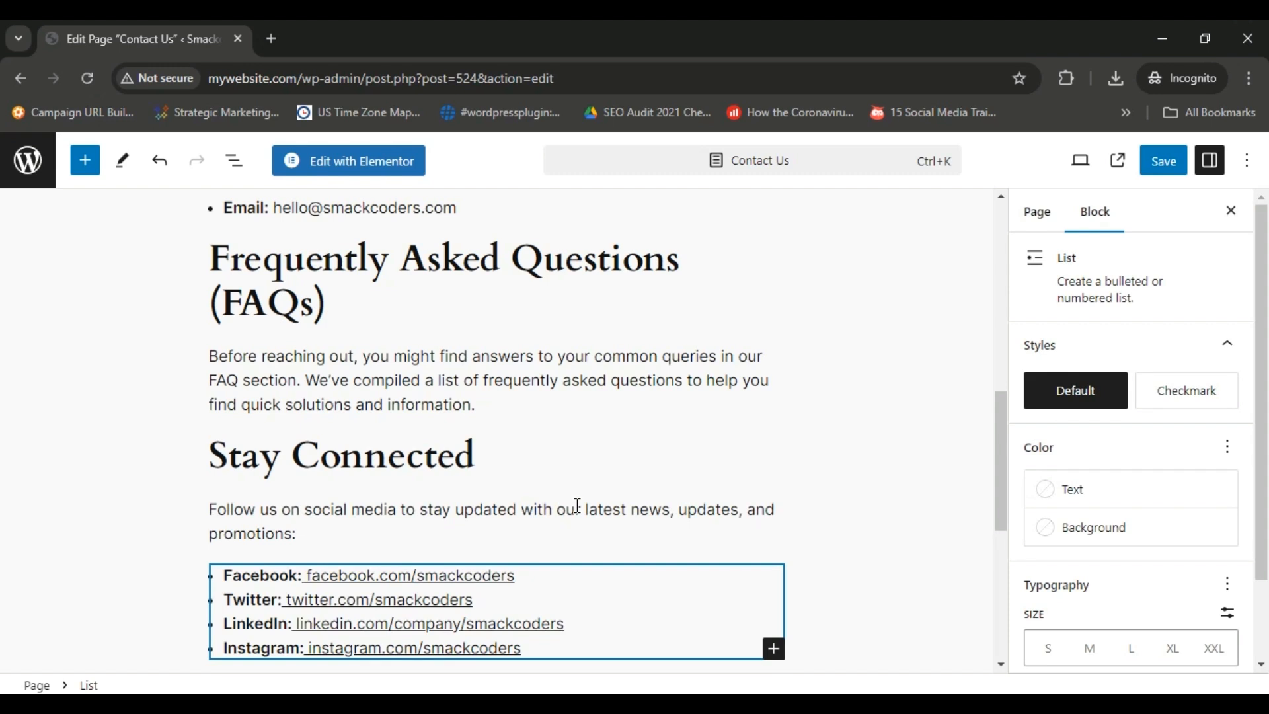
{"action": "key", "text": "ctrl+s"}
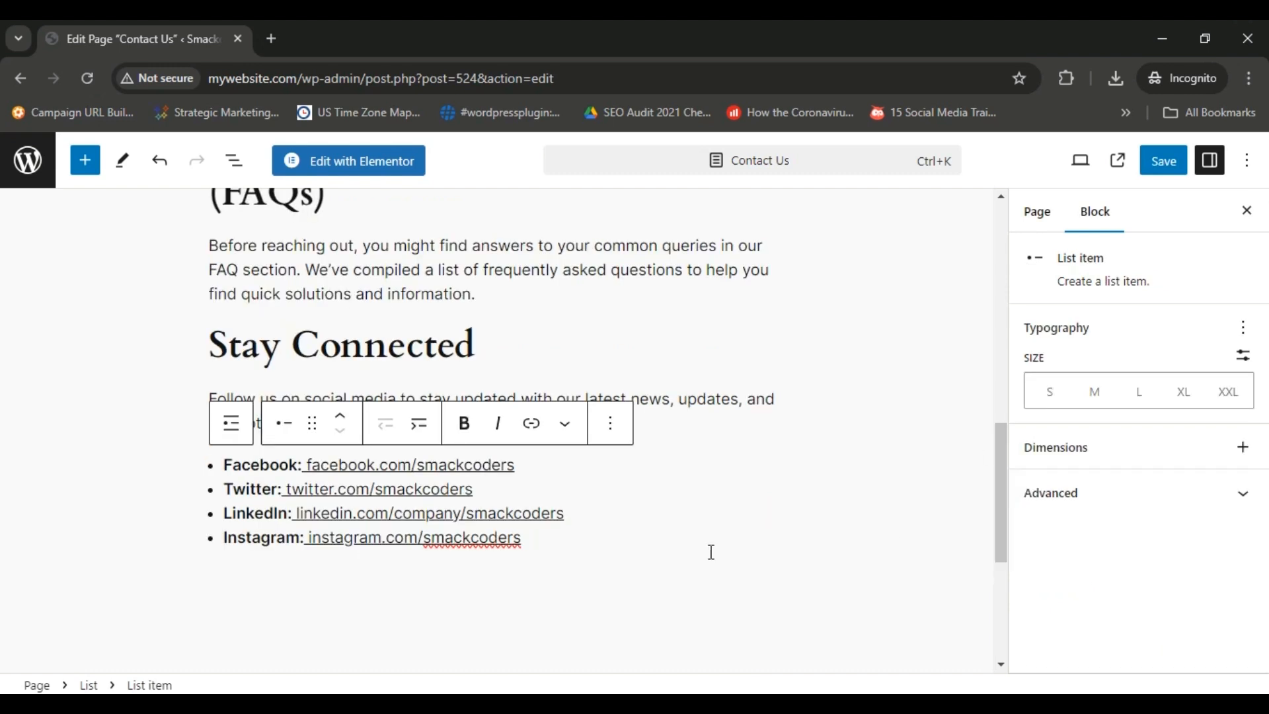
Insert an empty Heading block below the social media link list.
{"action": "left_click_drag", "start_coordinate": [999, 488], "coordinate": [1001, 510]}
{"action": "left_click", "coordinate": [602, 465]}
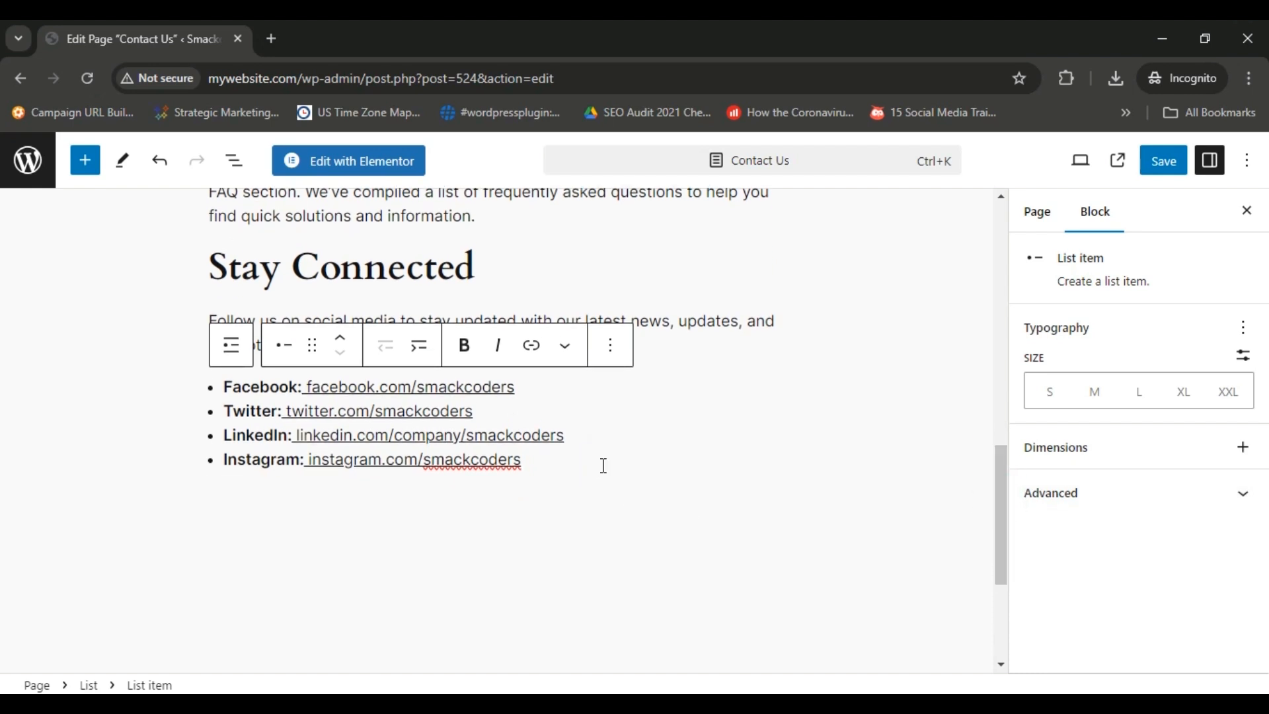
{"action": "left_click", "coordinate": [579, 501]}
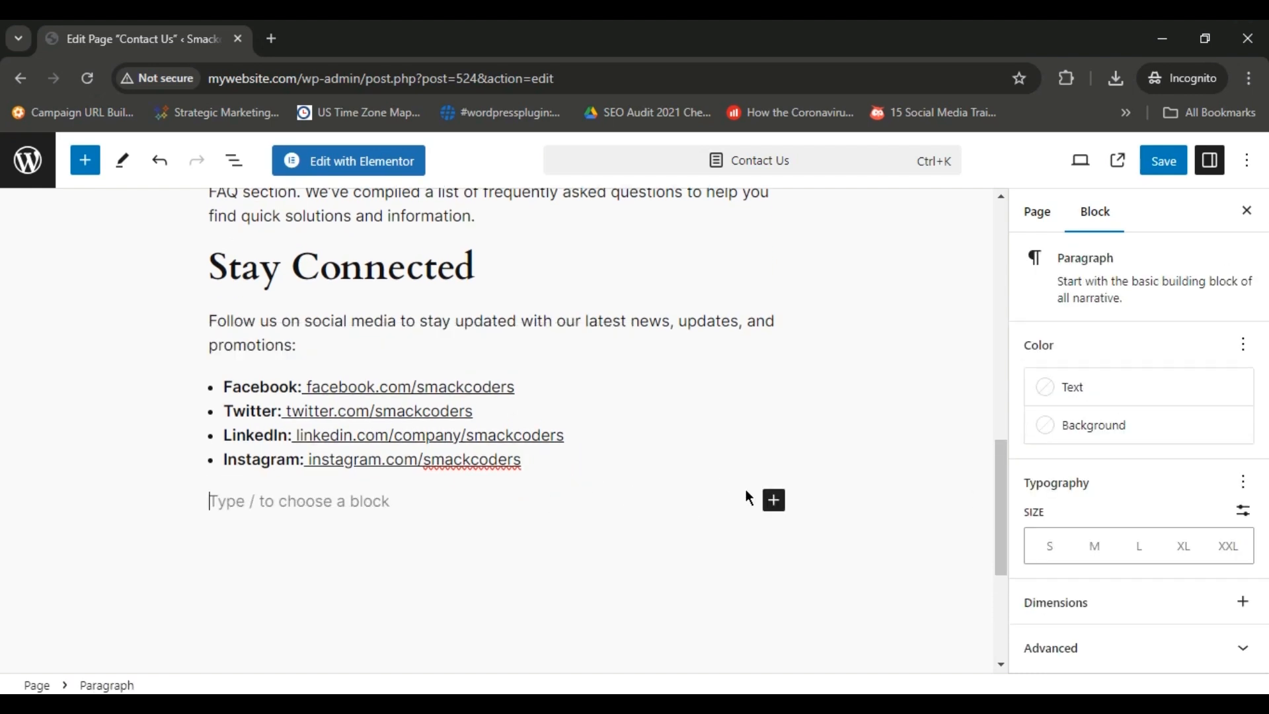
{"action": "left_click", "coordinate": [776, 501]}
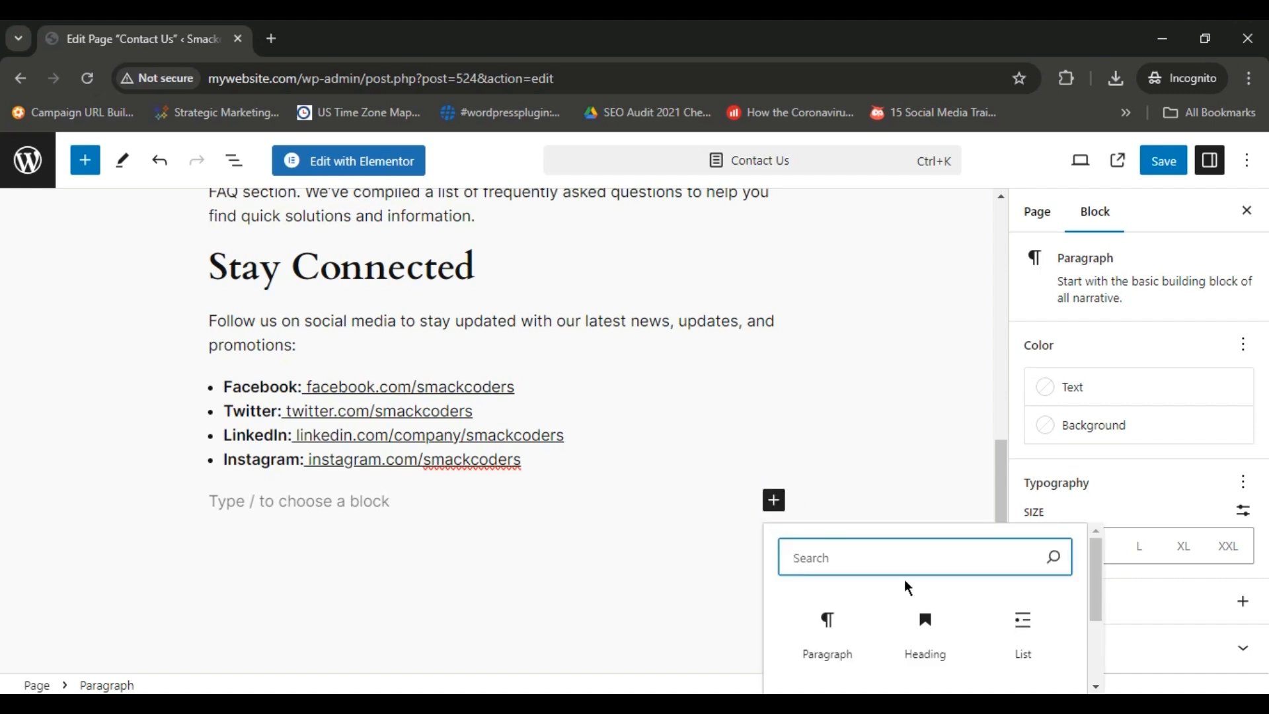
{"action": "left_click", "coordinate": [924, 619]}
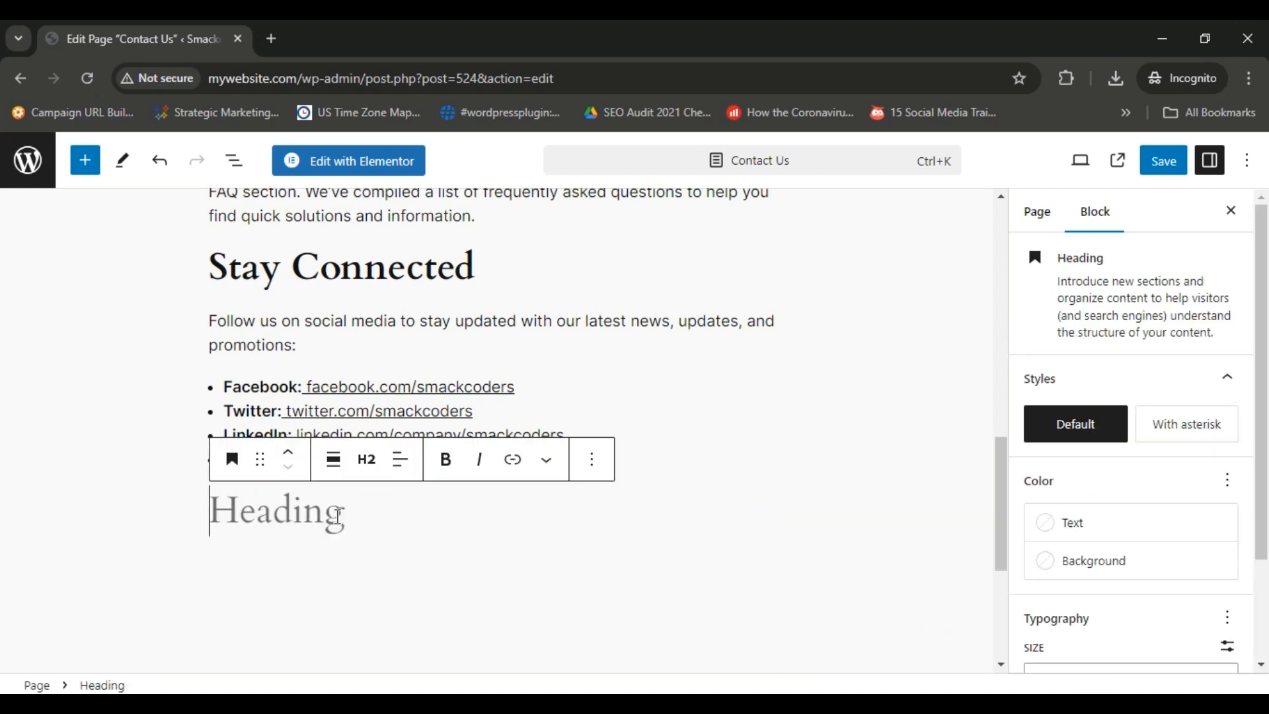
Copy the "Visit Us" title from the Google Docs document and paste it into the empty Heading block.
{"action": "key", "text": "alt+Tab"}
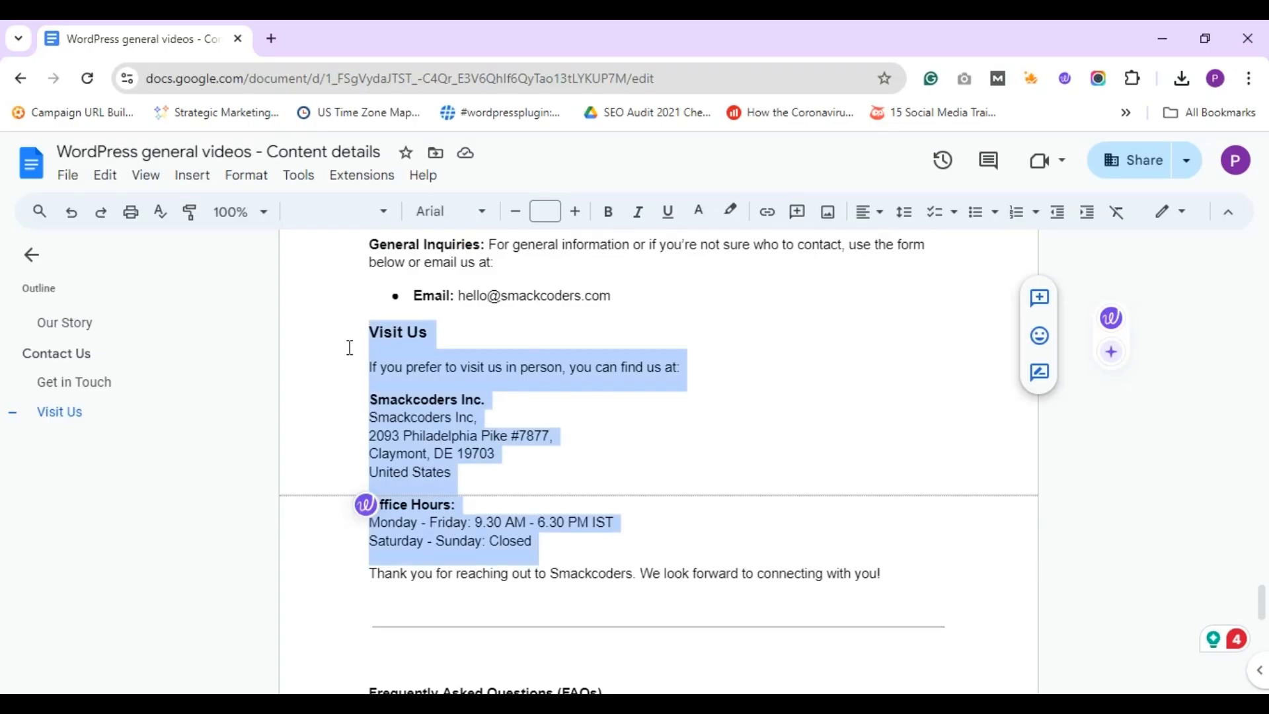
{"action": "left_click", "coordinate": [349, 348]}
{"action": "key", "text": "shift+End"}
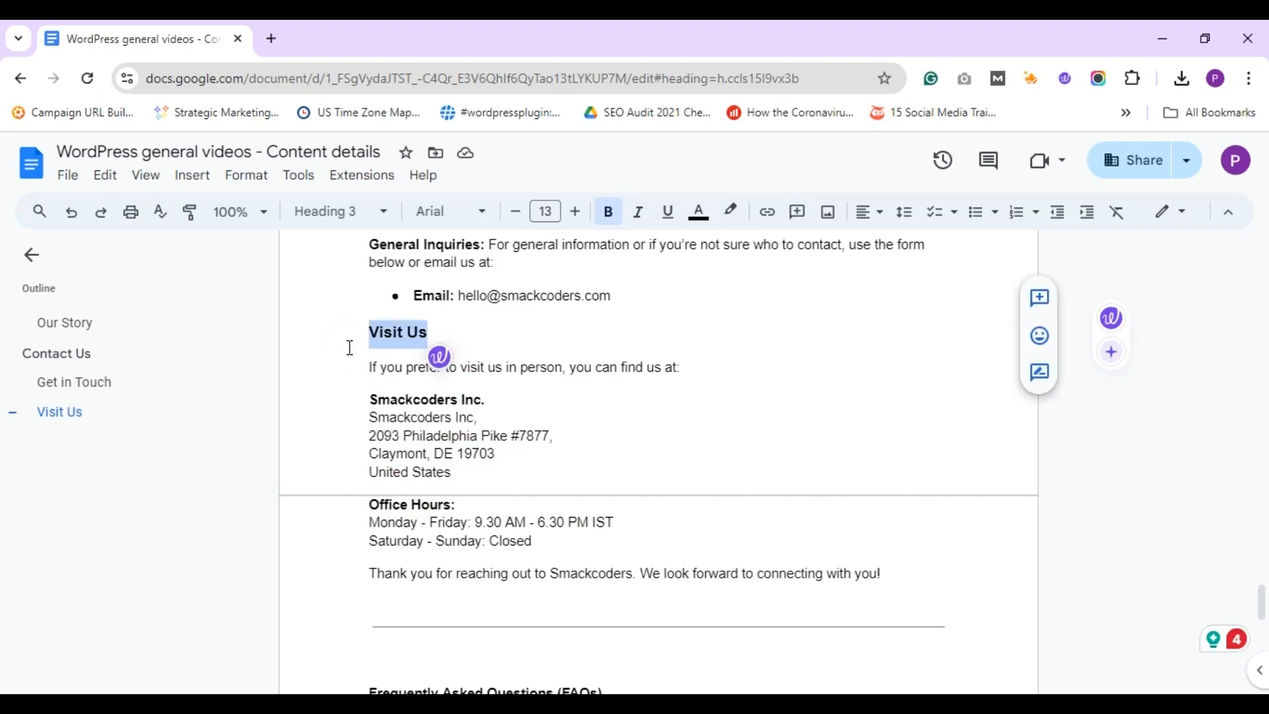
{"action": "key", "text": "ctrl+c"}
{"action": "key", "text": "alt+Tab"}
{"action": "key", "text": "ctrl+v"}
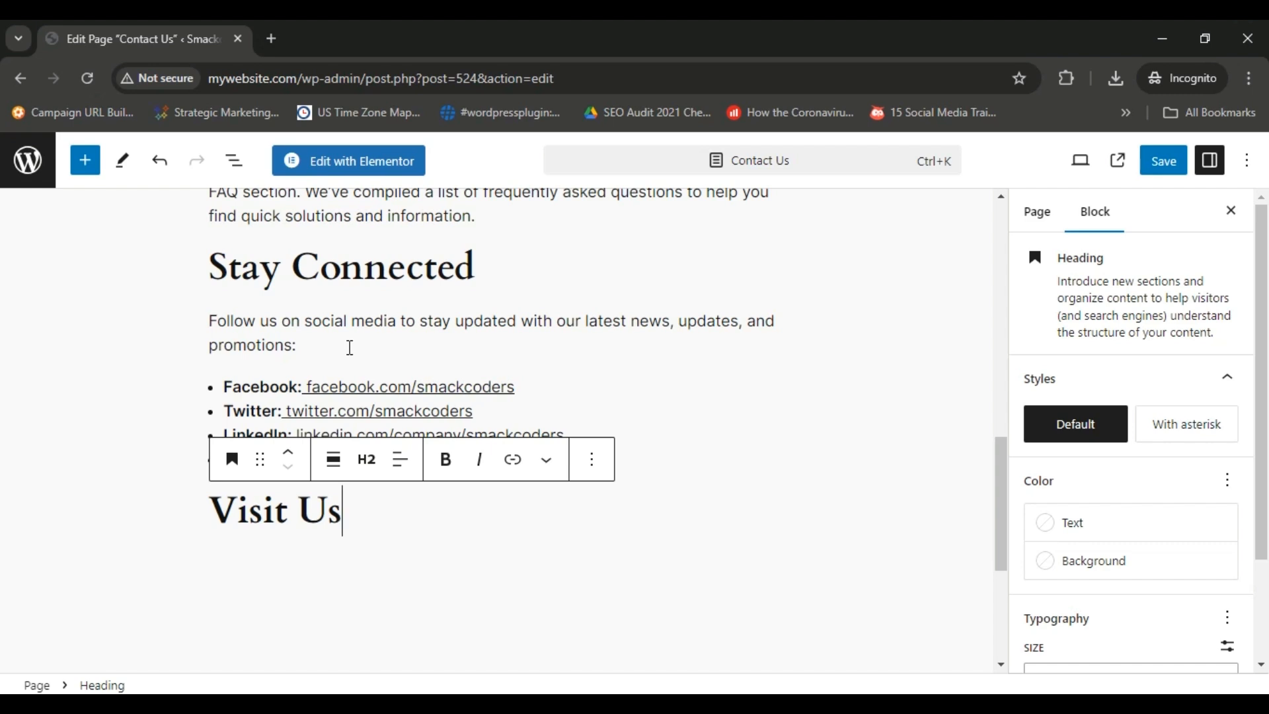
Copy the visit introduction, company address and office hours from the Google Docs document and paste them below the Visit Us heading in WordPress.
{"action": "key", "text": "Return"}
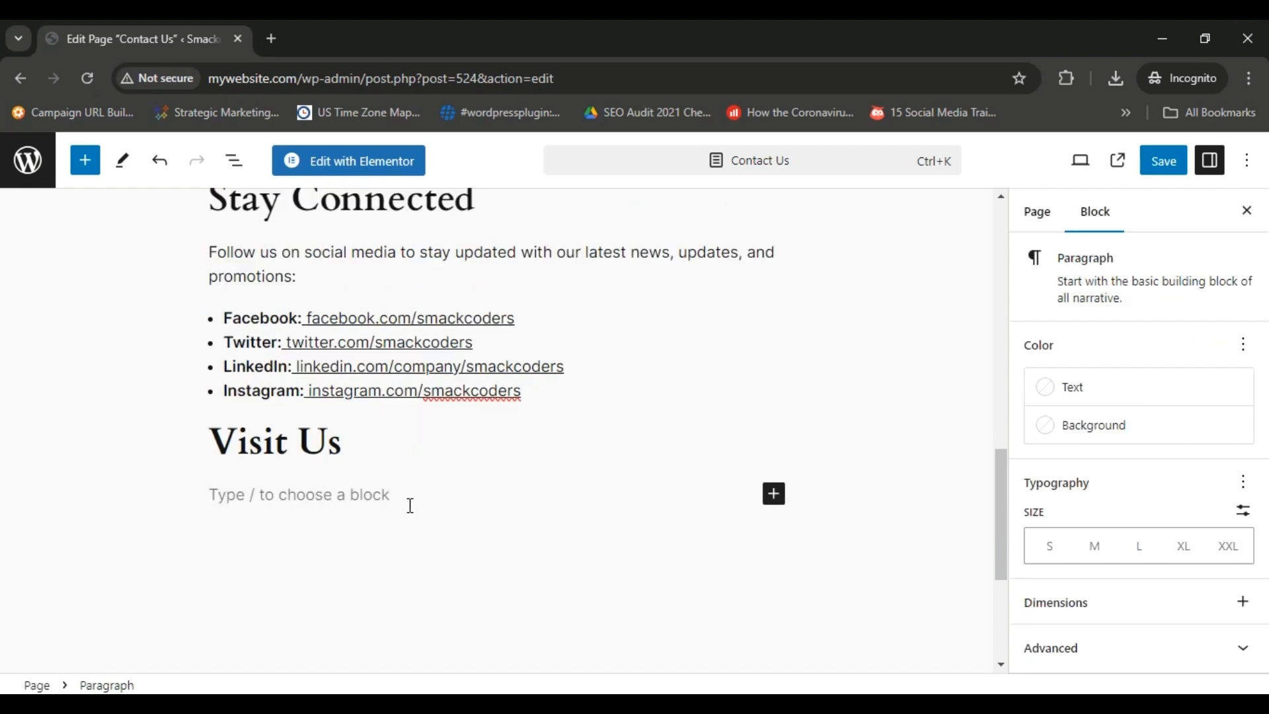
{"action": "key", "text": "alt+Tab"}
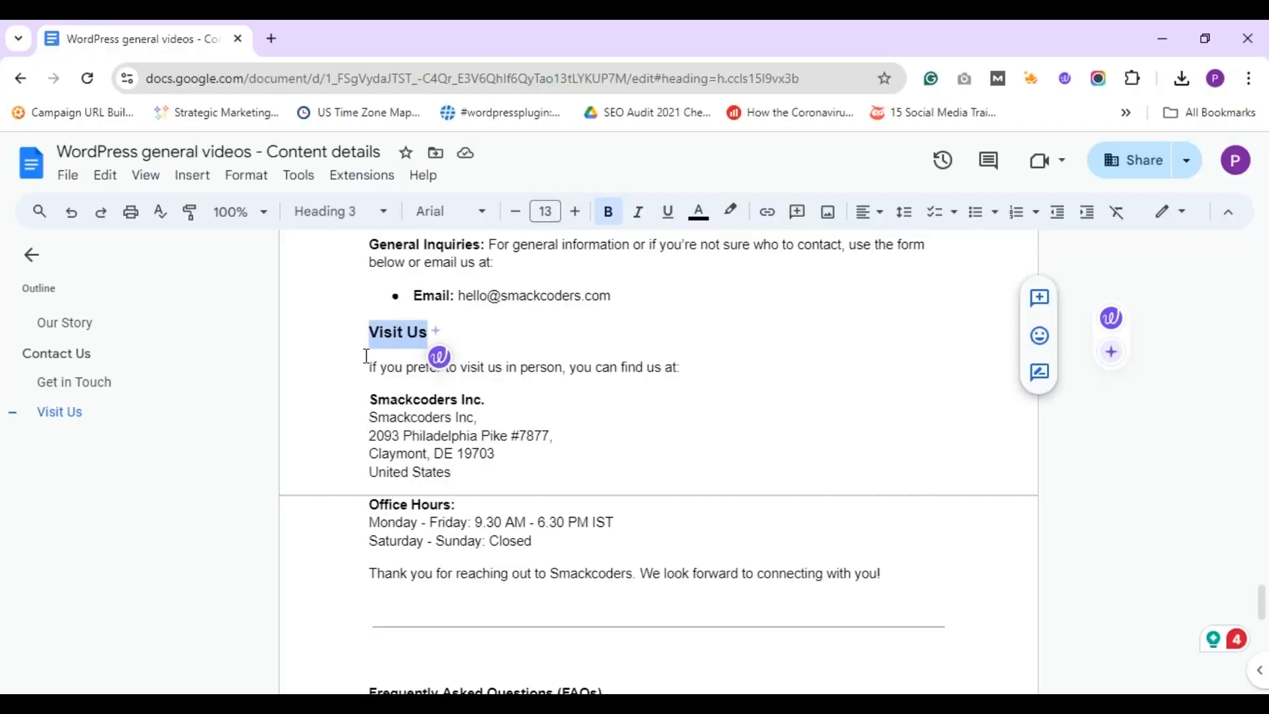
{"action": "left_click", "coordinate": [360, 368]}
{"action": "key", "text": "shift+Down"}
{"action": "key", "text": "shift+Down"}
{"action": "key", "text": "shift+Down"}
{"action": "key", "text": "shift+Down"}
{"action": "key", "text": "shift+Down"}
{"action": "key", "text": "shift+Down"}
{"action": "key", "text": "shift+Down"}
{"action": "key", "text": "shift+Down"}
{"action": "key", "text": "shift+Down"}
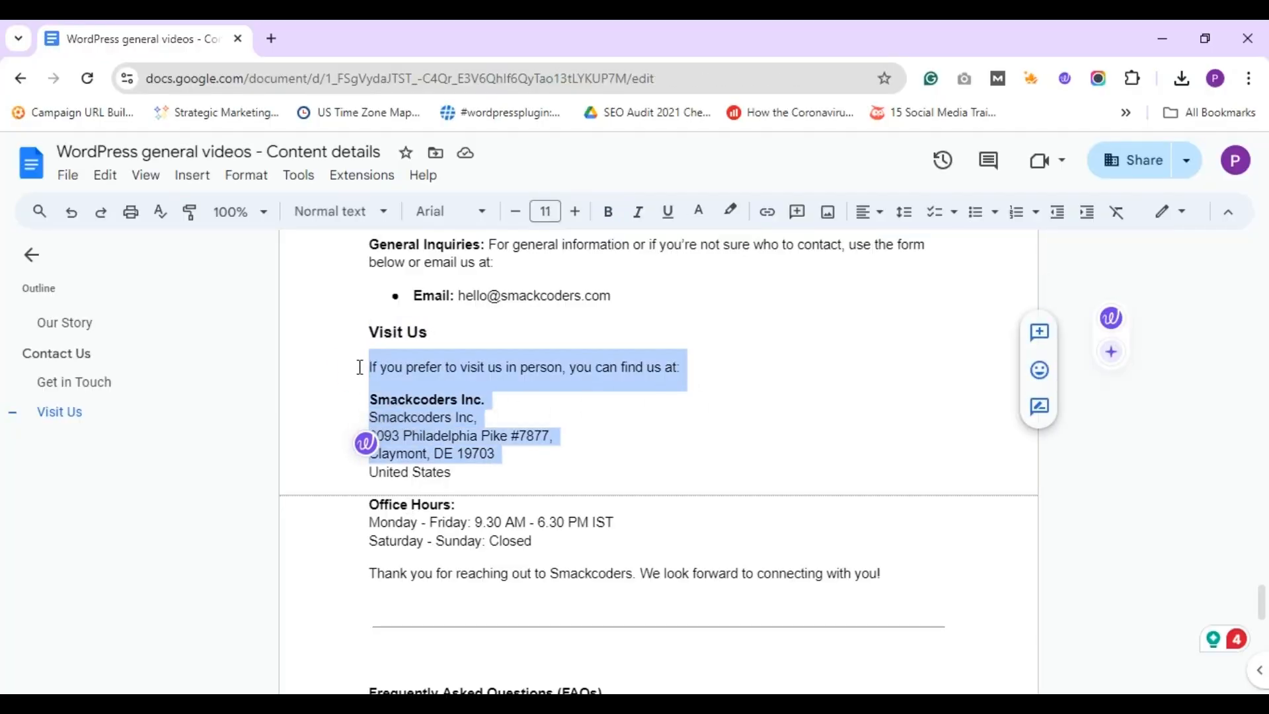
{"action": "key", "text": "shift+Down"}
{"action": "key", "text": "shift+Down"}
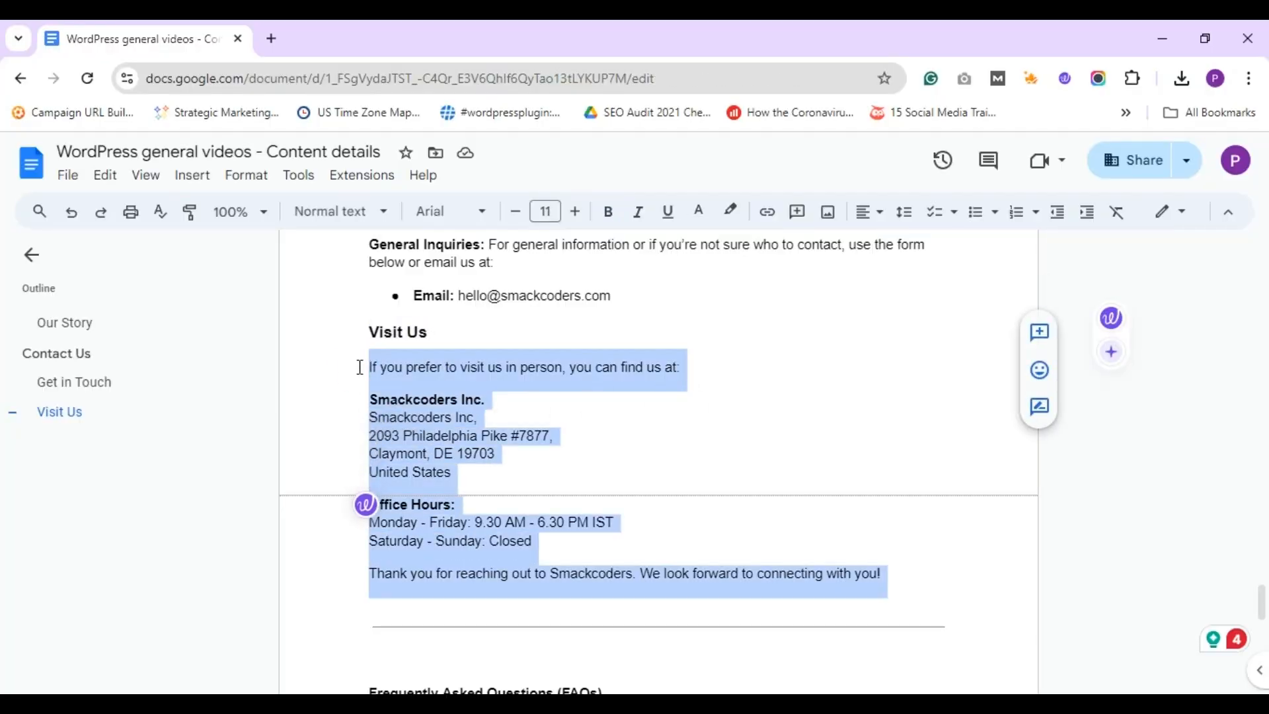
{"action": "key", "text": "shift+Up"}
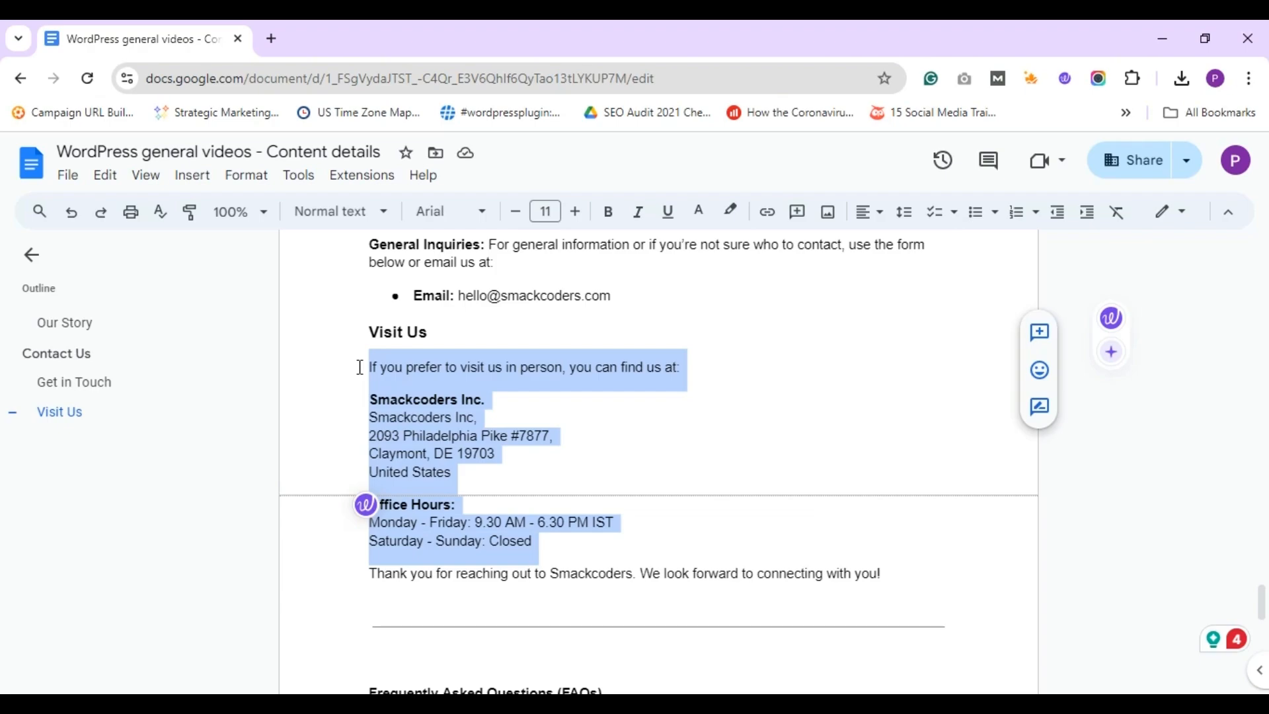
{"action": "key", "text": "alt+Tab"}
{"action": "key", "text": "ctrl+v"}
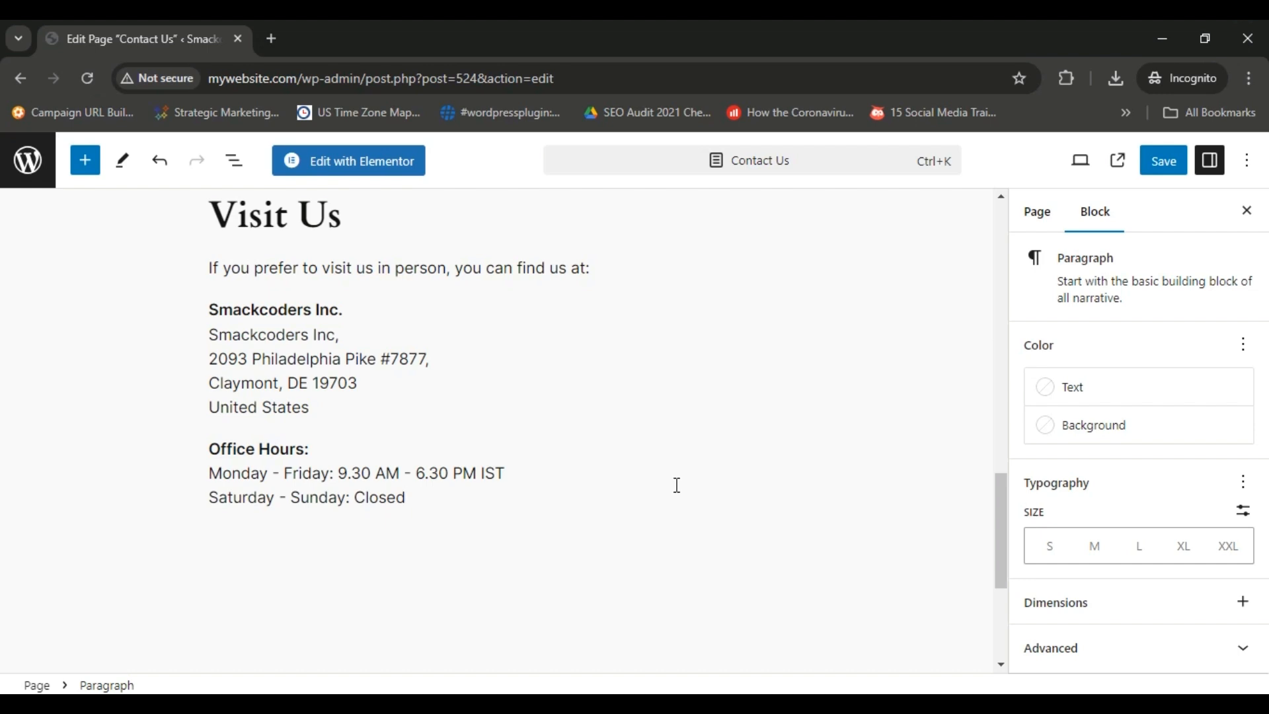
Save the updated Contact Us page.
{"action": "left_click_drag", "start_coordinate": [999, 504], "coordinate": [966, 239]}
{"action": "left_click", "coordinate": [966, 239]}
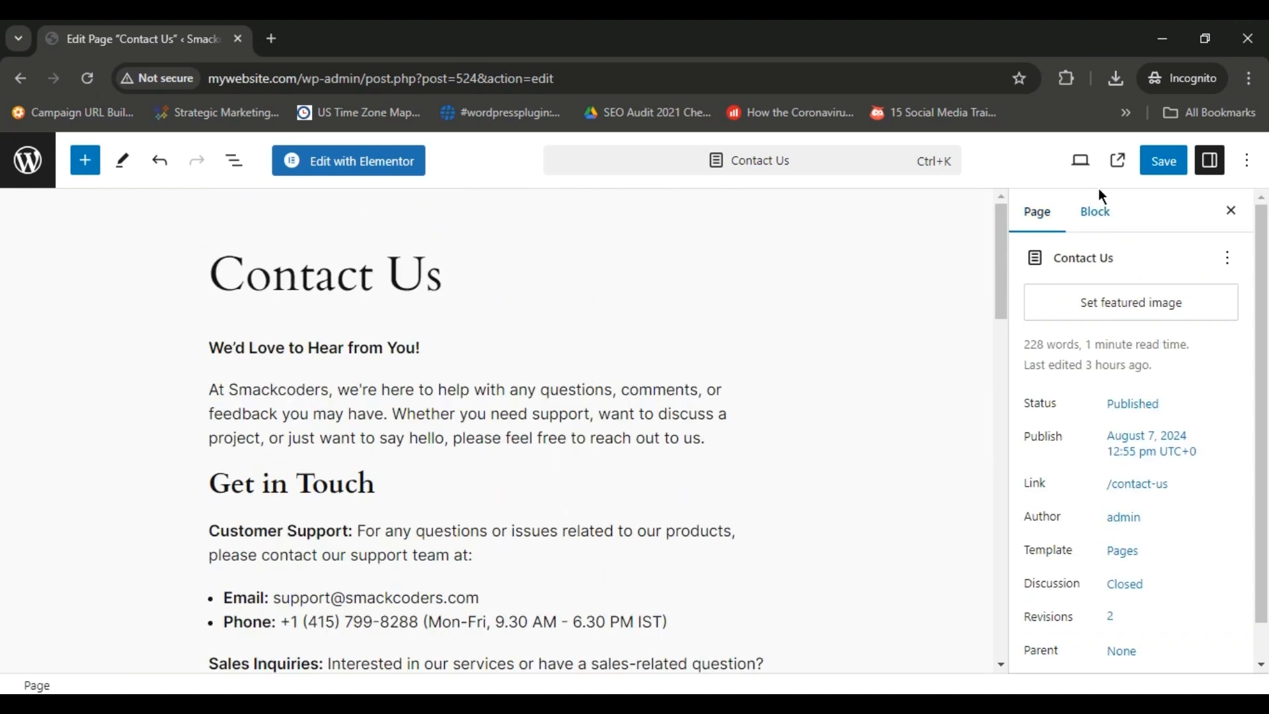
{"action": "left_click", "coordinate": [1163, 165]}
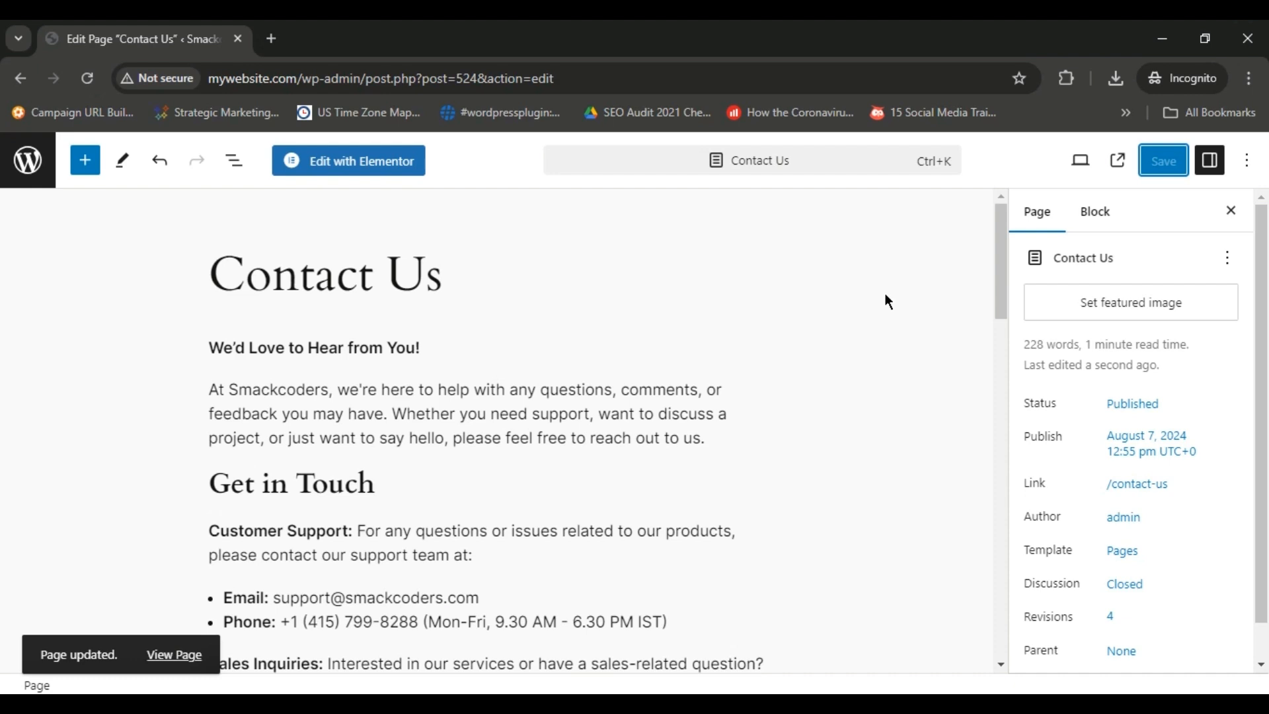
View the published Contact Us page, review its sections through Visit Us, and close it to return to the editor.
{"action": "left_click", "coordinate": [162, 658]}
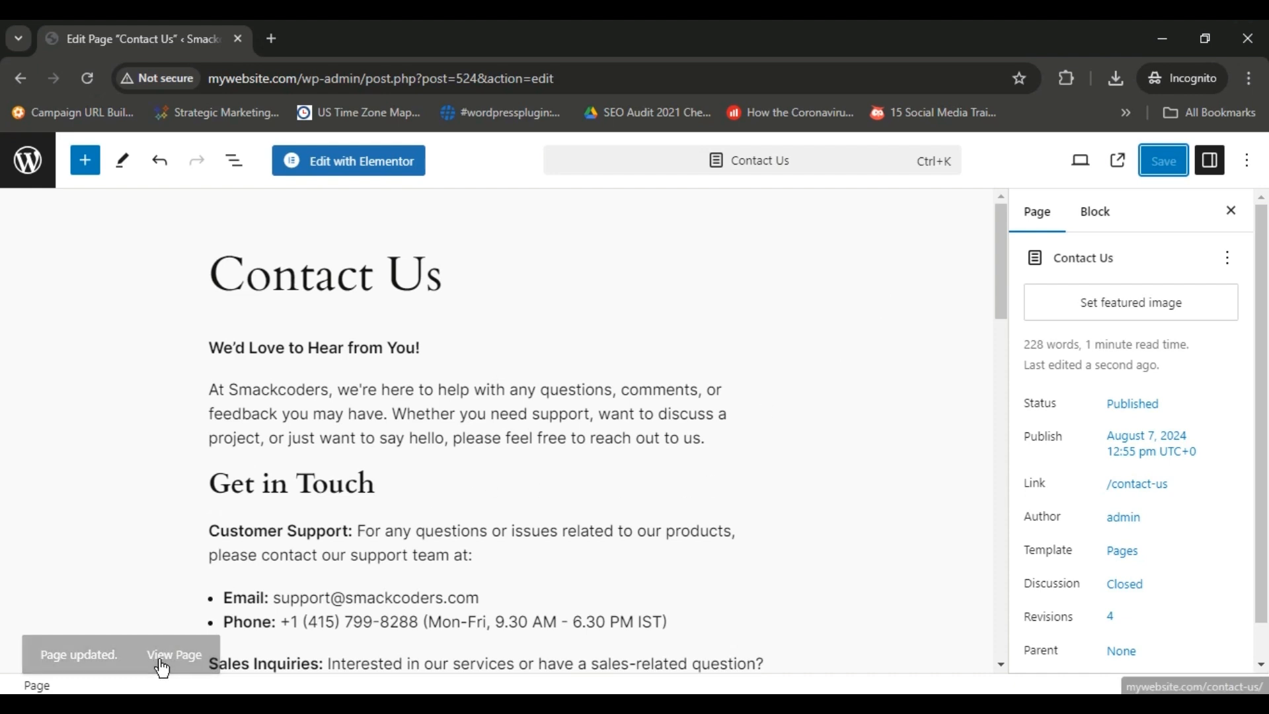
{"action": "left_click", "coordinate": [1118, 161]}
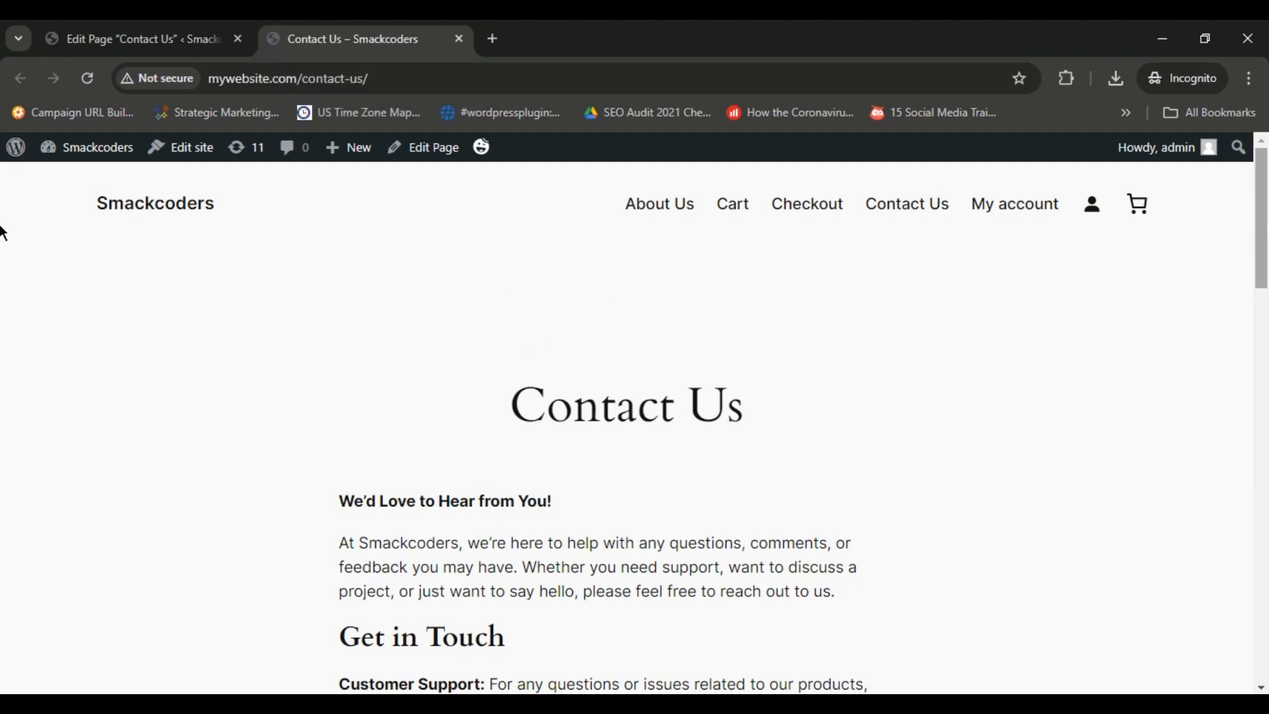
{"action": "scroll", "coordinate": [2, 231], "scroll_direction": "down", "scroll_amount": 8}
{"action": "scroll", "coordinate": [3, 364], "scroll_direction": "down", "scroll_amount": 13}
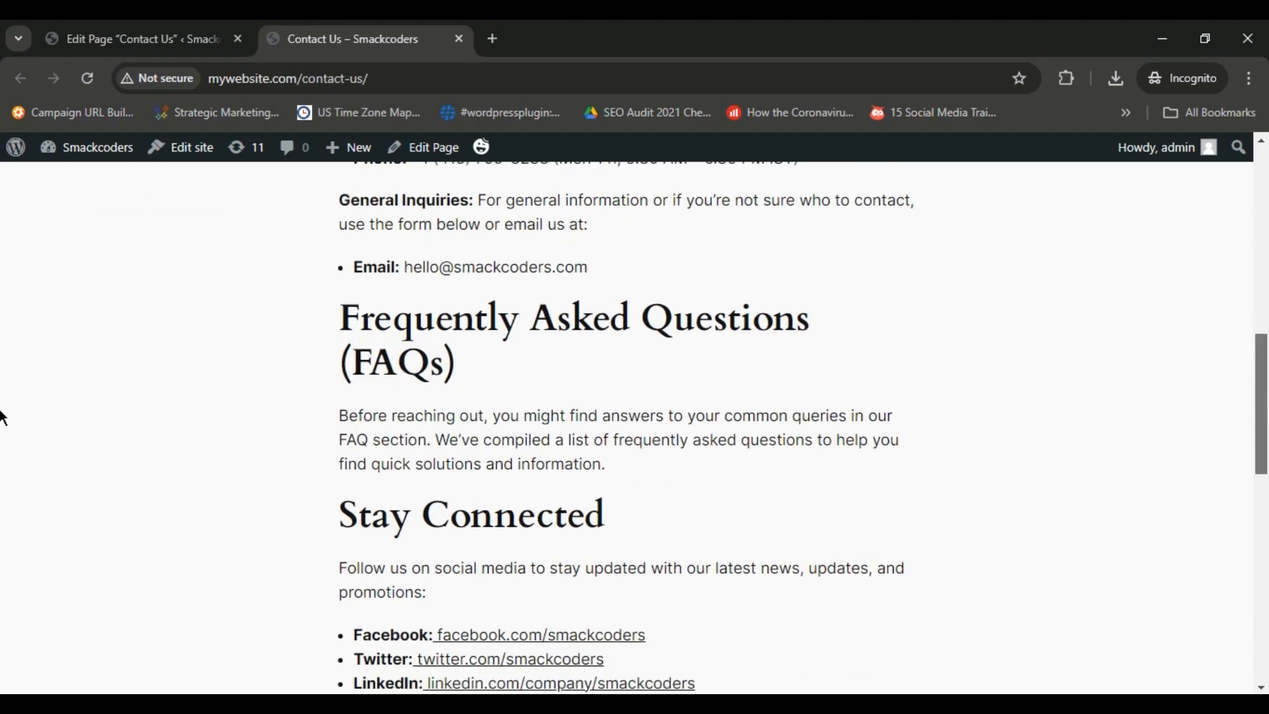
{"action": "scroll", "coordinate": [2, 516], "scroll_direction": "up", "scroll_amount": 10}
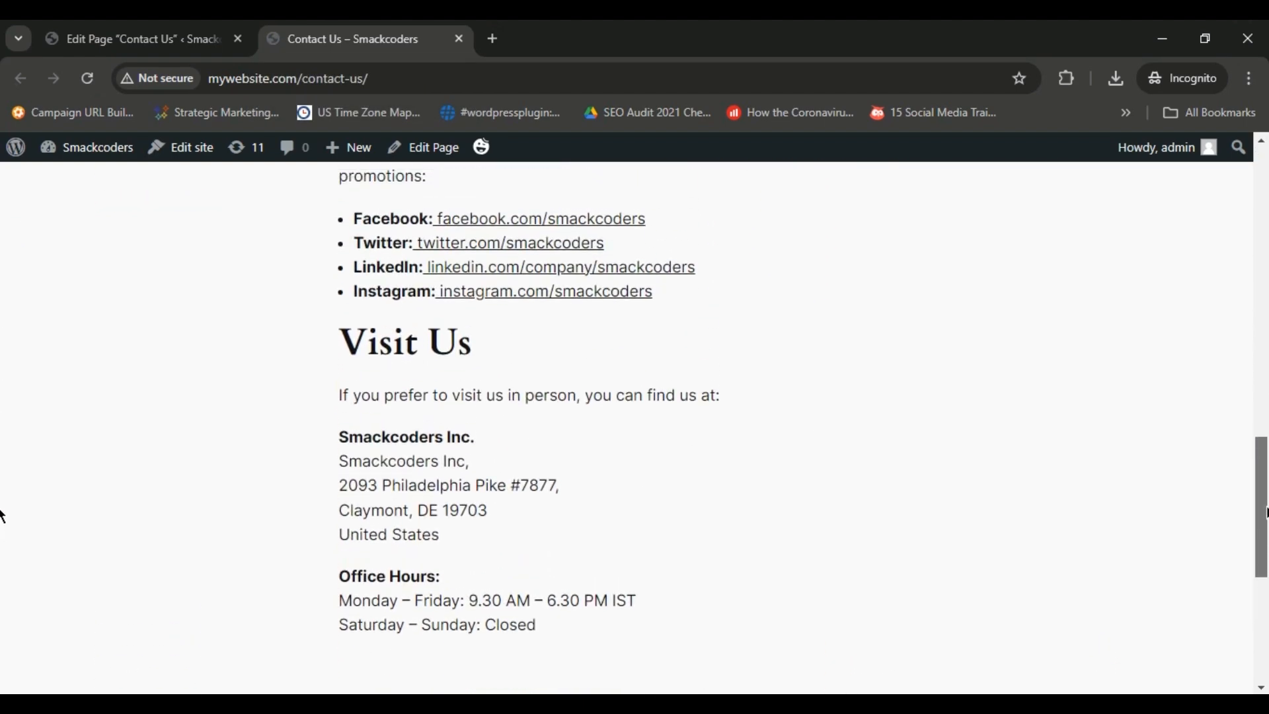
{"action": "left_click_drag", "start_coordinate": [1264, 392], "coordinate": [1252, 276]}
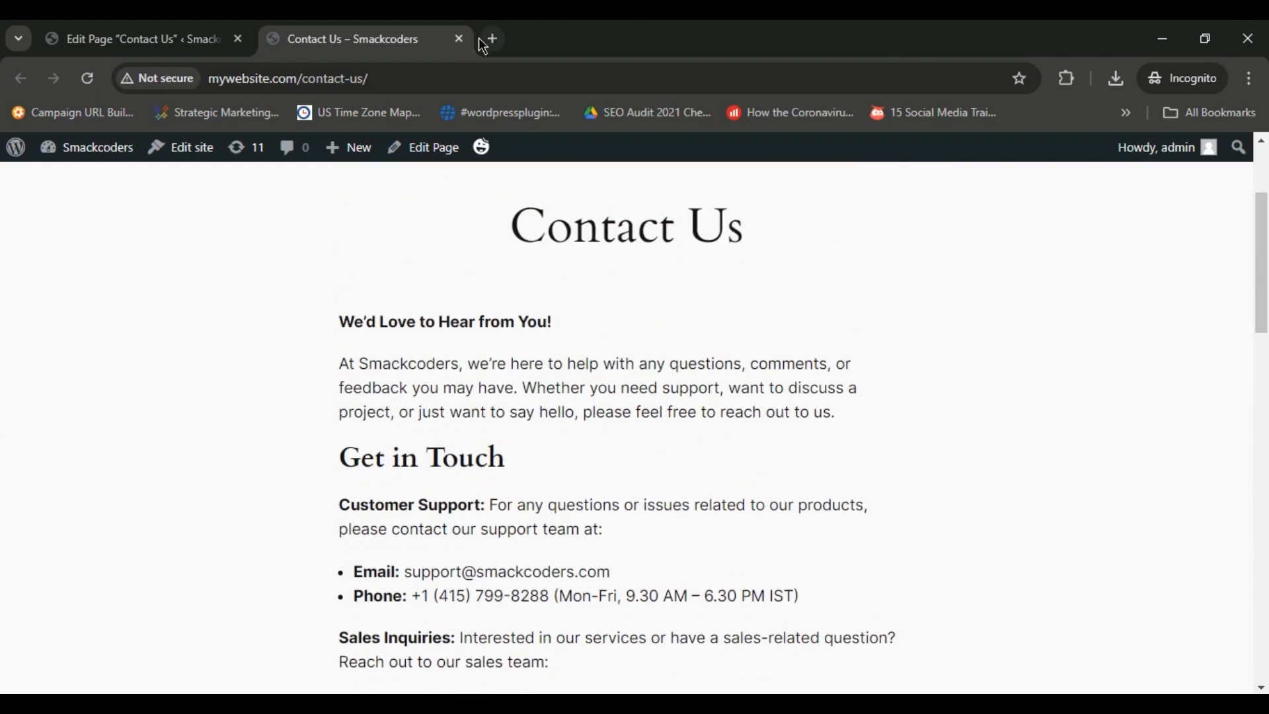
{"action": "left_click", "coordinate": [460, 39]}
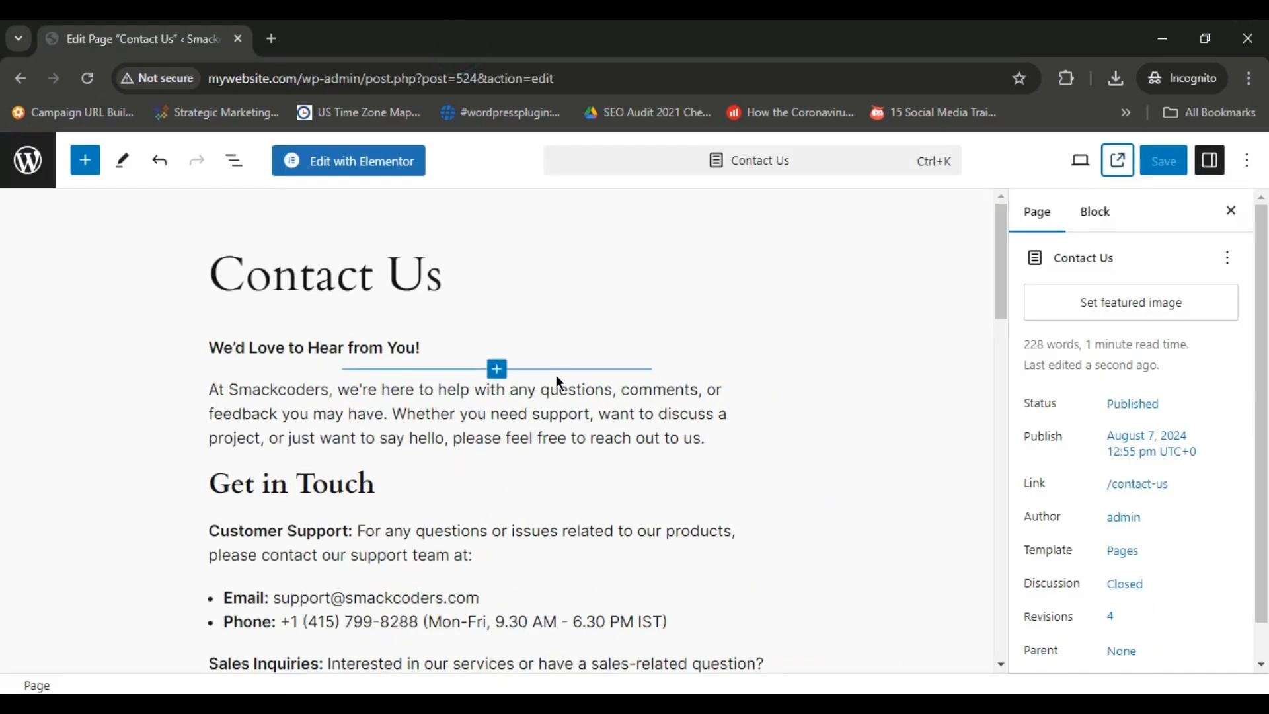